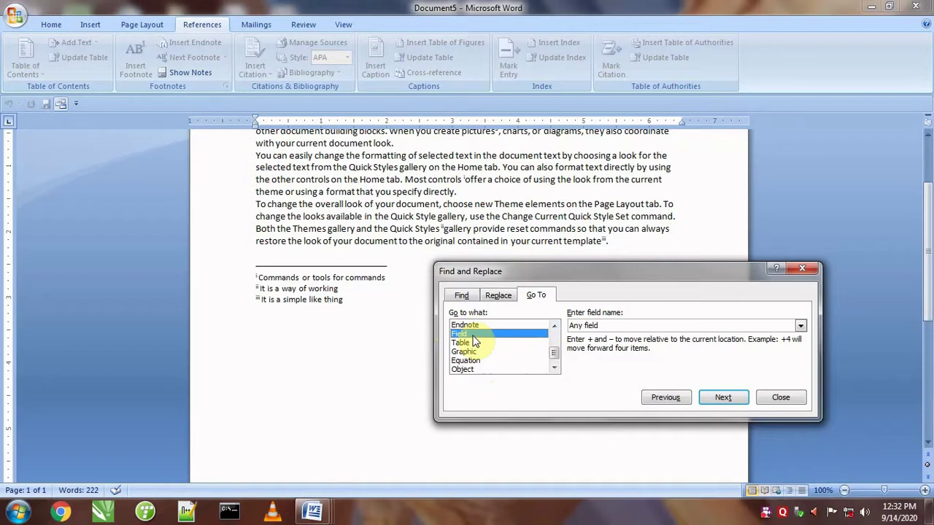
Close the Find and Replace dialog, create a new blank document and fill it with sample text using =rand().
click(802, 269)
key(ctrl+n)
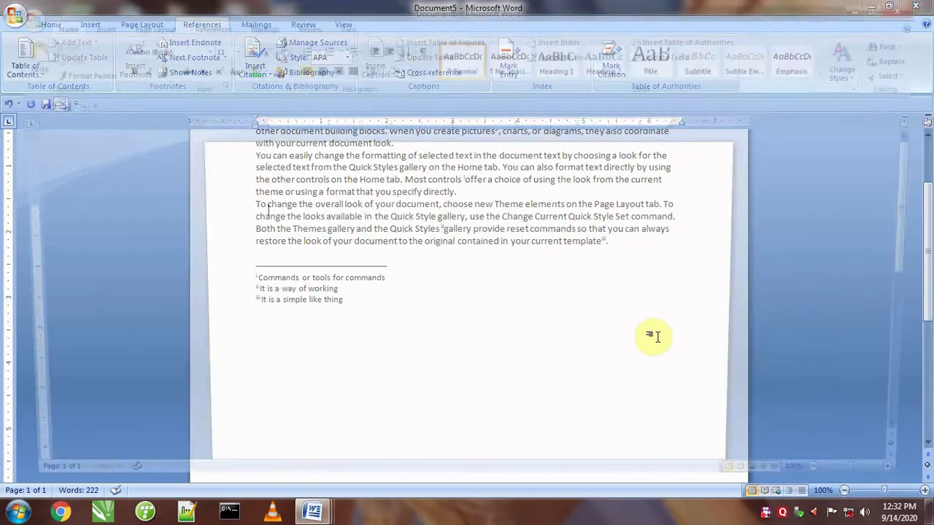
text(=ran)
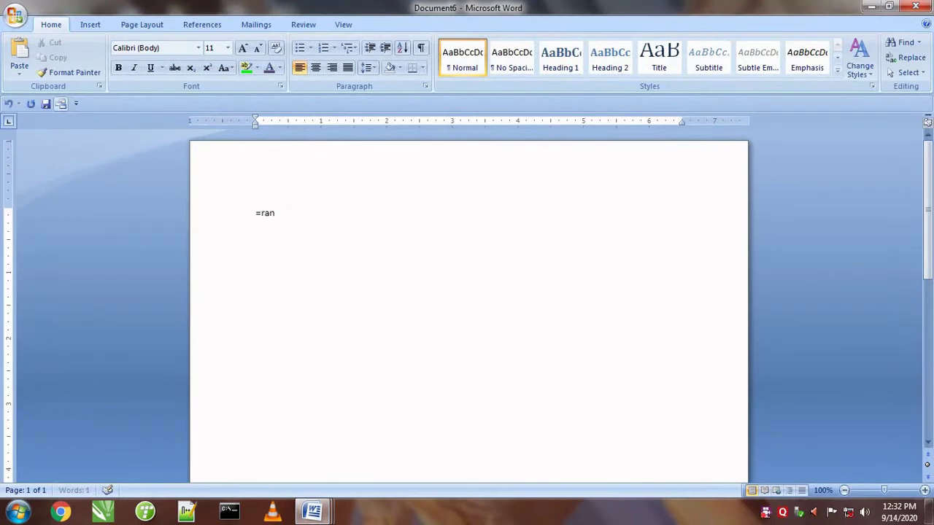
text(d())
key(Return)
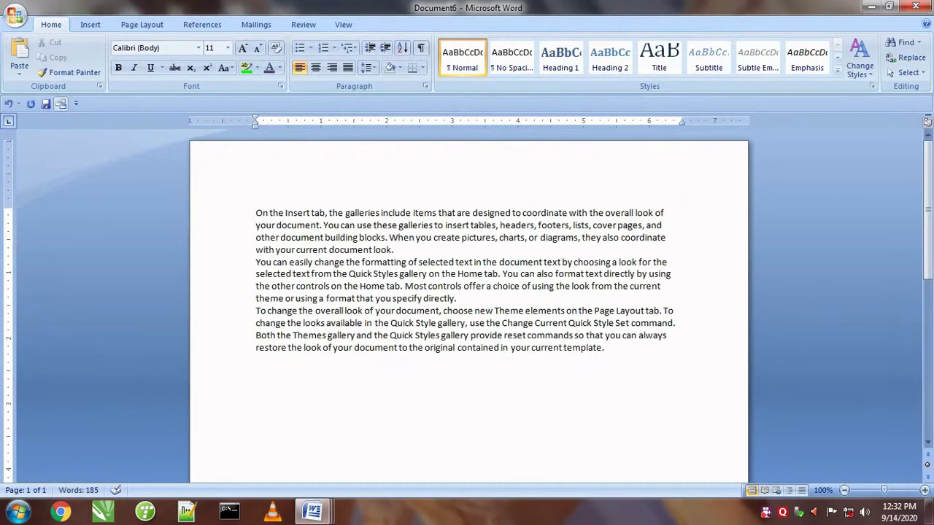
Copy all the sample text and paste it repeatedly below to extend the document over several pages.
key(ctrl+a)
key(ctrl+c)
key(Right)
key(ctrl+v)
key(ctrl+v)
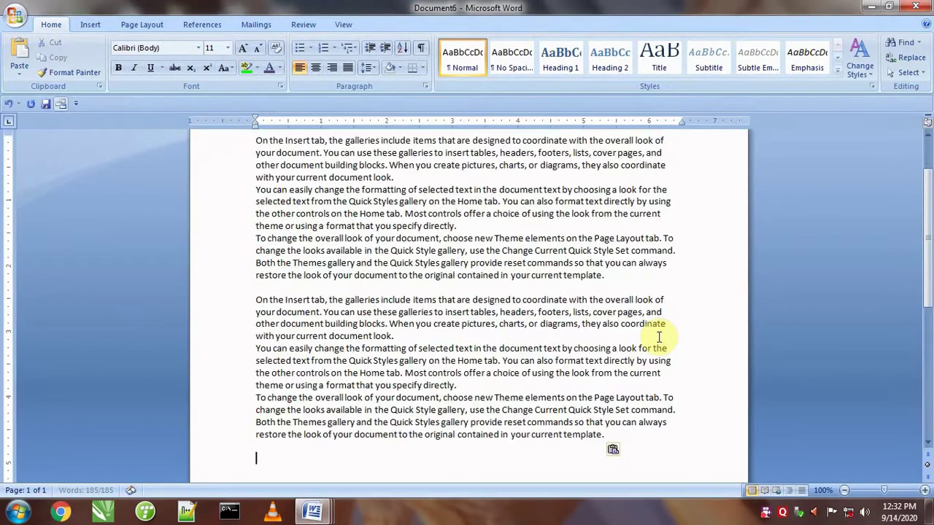
key(ctrl+v)
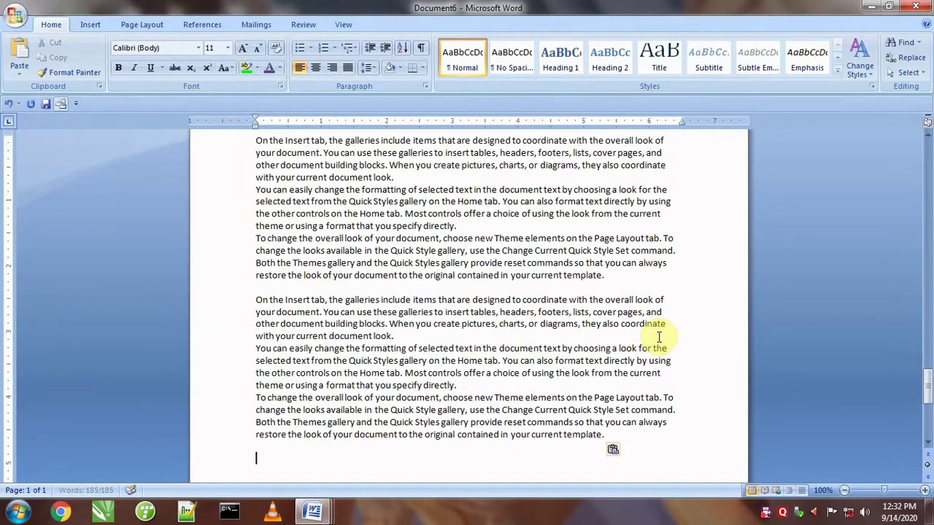
Insert an Author field in Uppercase format on the blank line after the first block of sample text.
drag(925, 394, 923, 130)
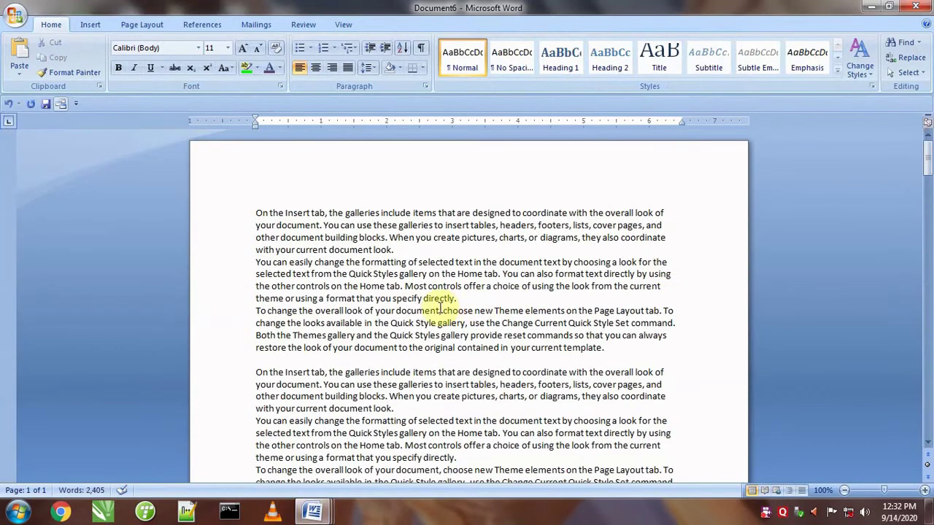
click(272, 359)
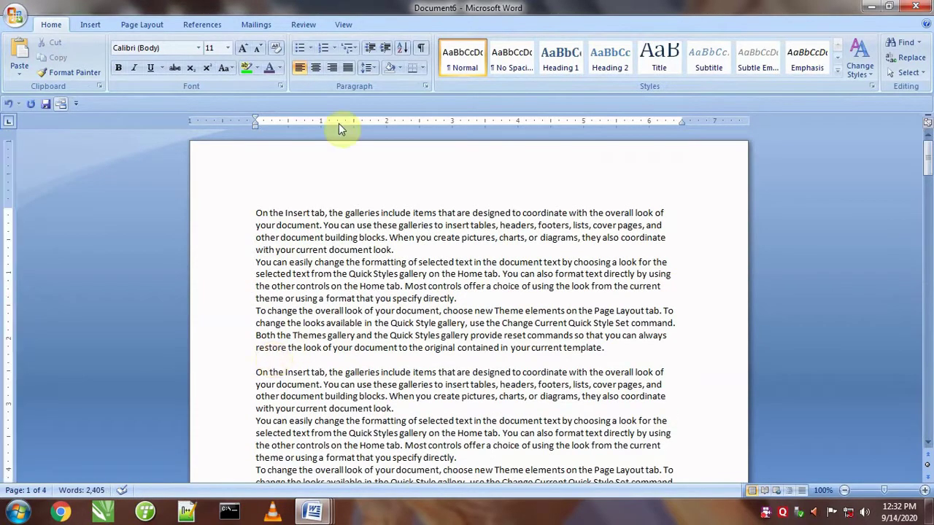
click(100, 22)
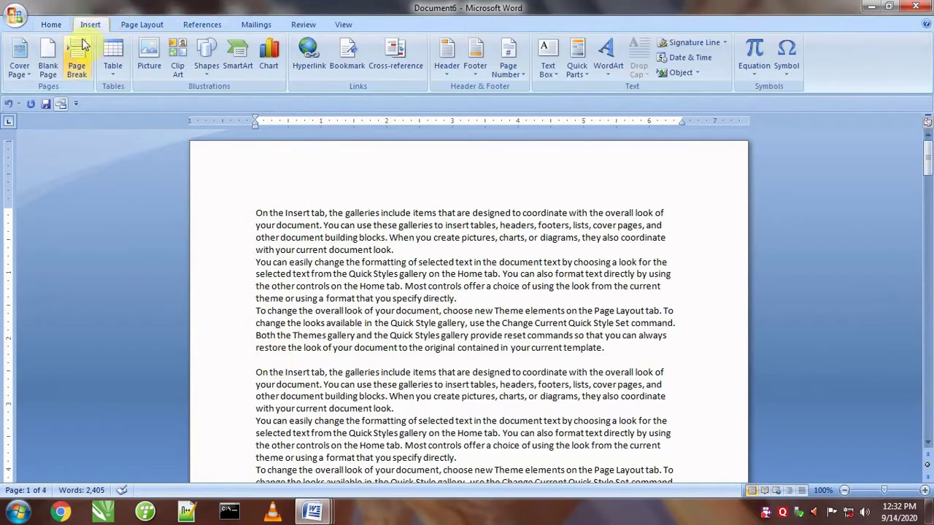
click(576, 73)
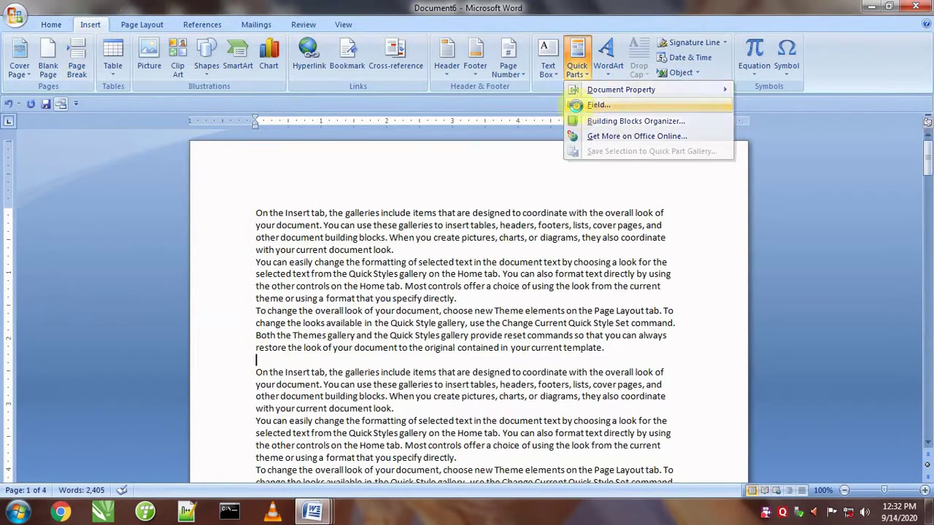
click(579, 105)
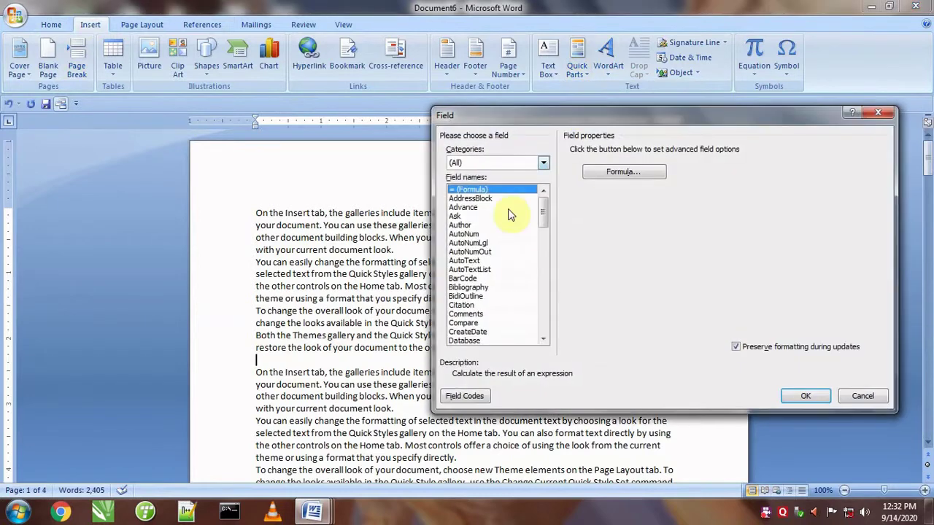
click(460, 225)
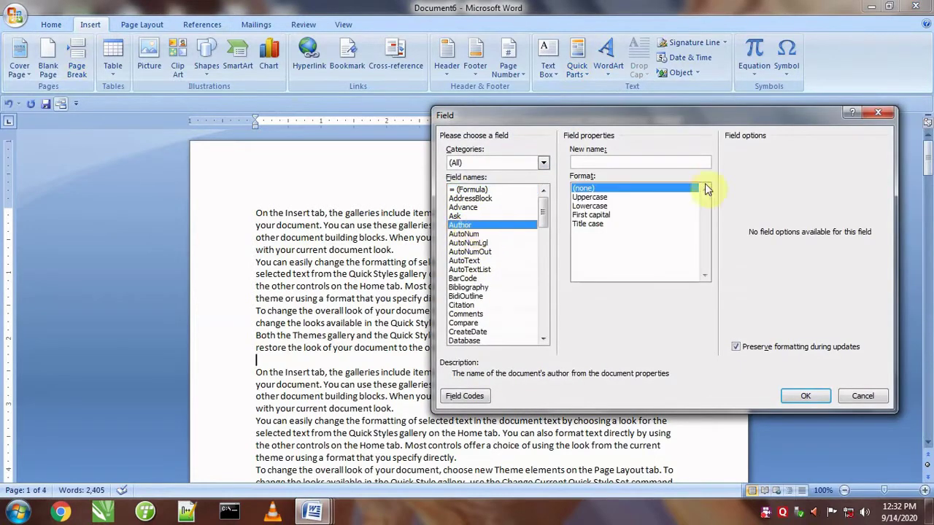
click(601, 197)
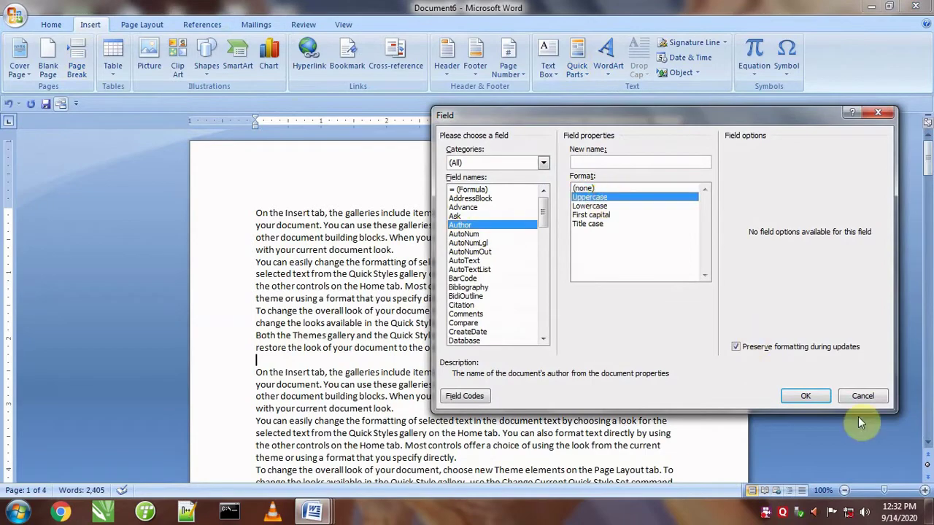
click(810, 395)
Insert a CreateDate field in the dddd, MMMM dd, yyyy format on the blank line after the second text block.
scroll(288, 380, down, 6)
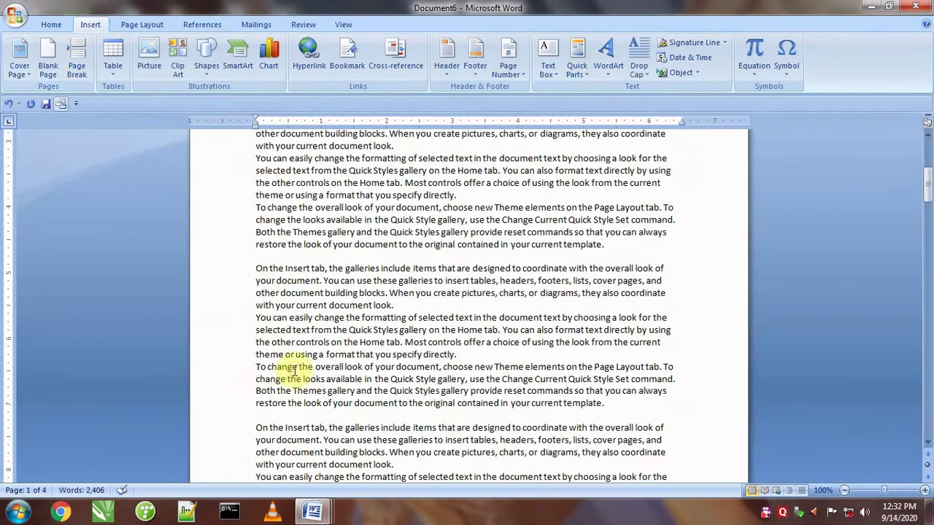
click(267, 253)
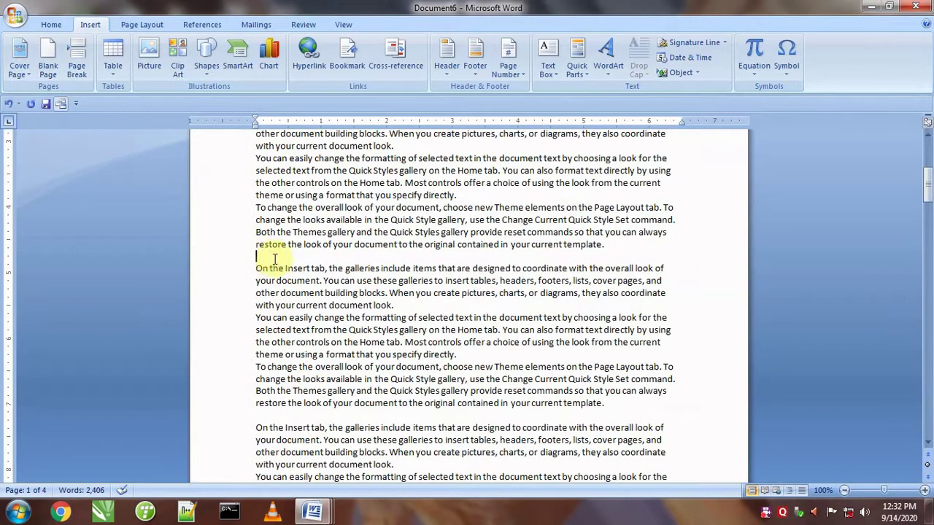
click(578, 67)
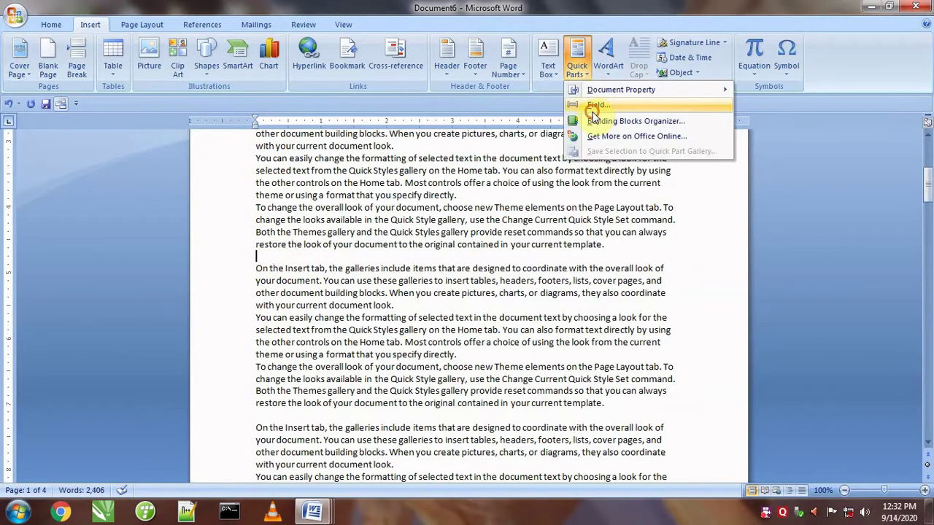
click(594, 107)
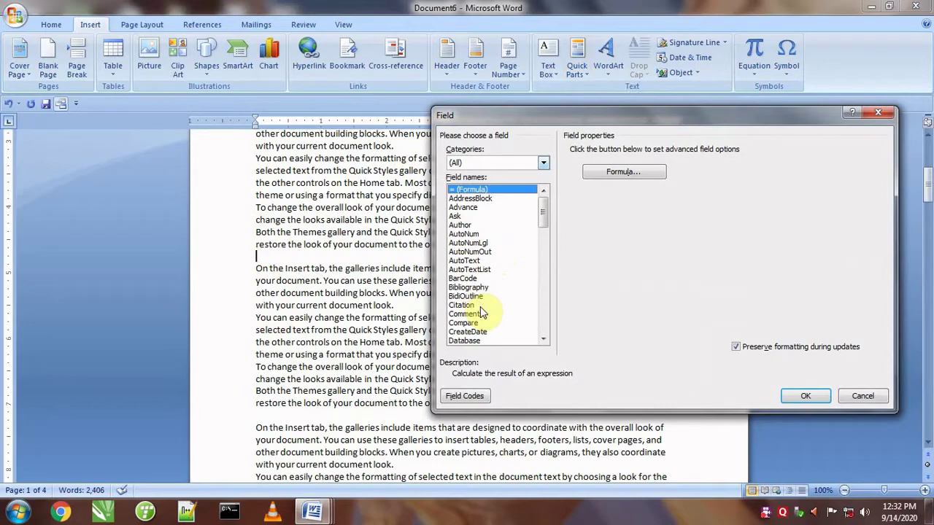
click(471, 332)
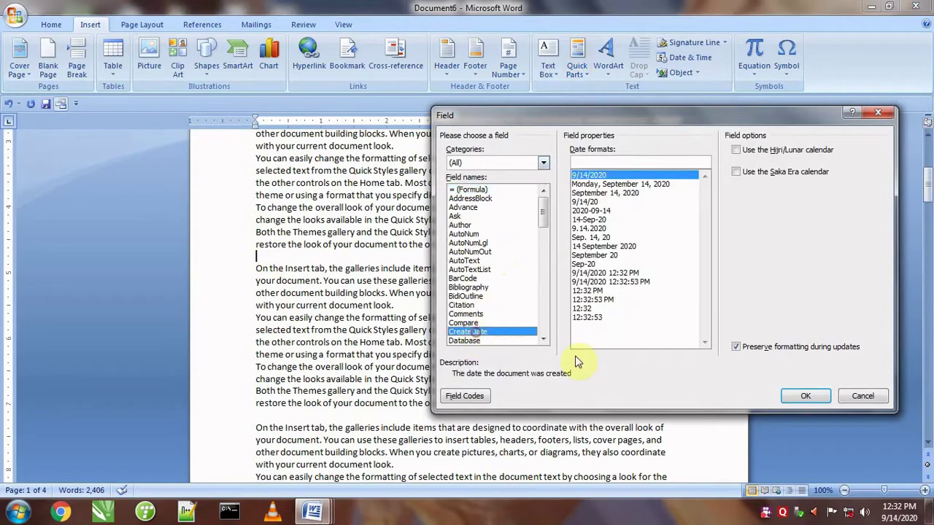
click(613, 184)
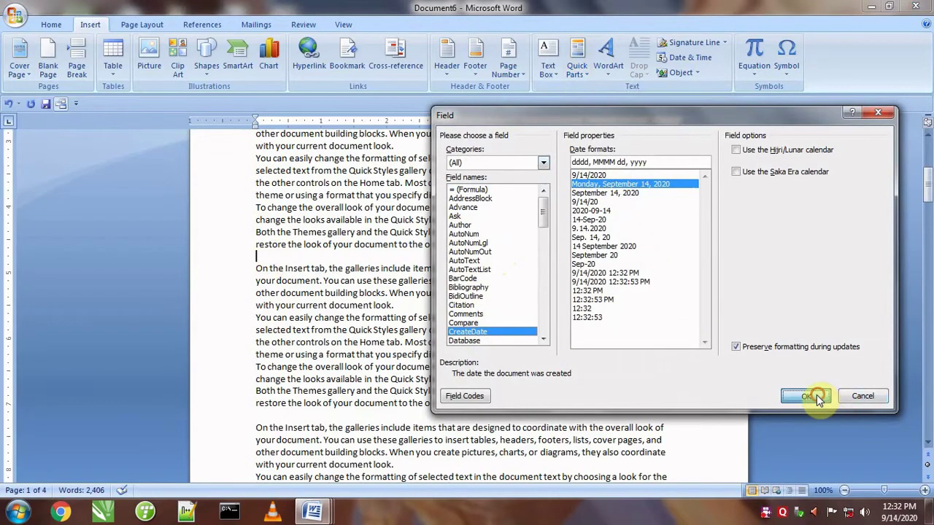
click(806, 395)
Insert a Date field in the "Monday, September 14, 2020" format on the blank line after the third text block.
scroll(303, 380, down, 5)
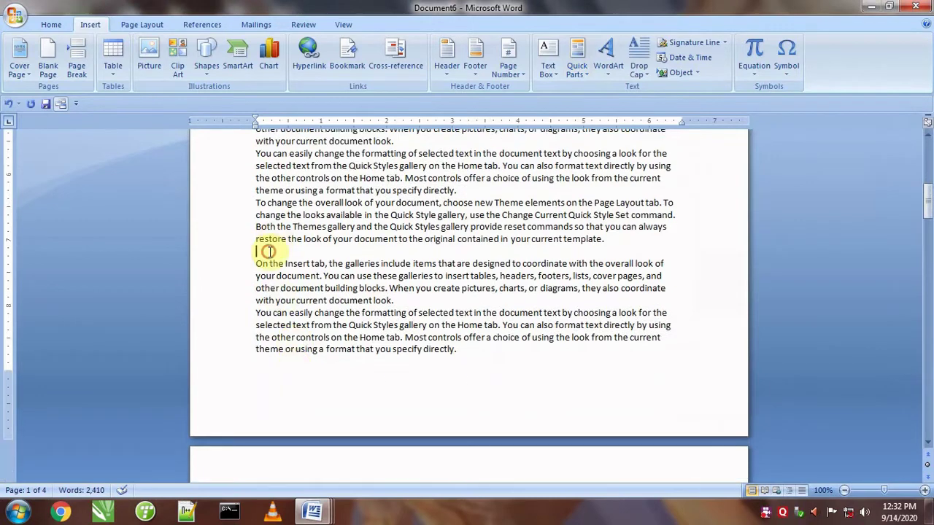
click(581, 71)
click(585, 106)
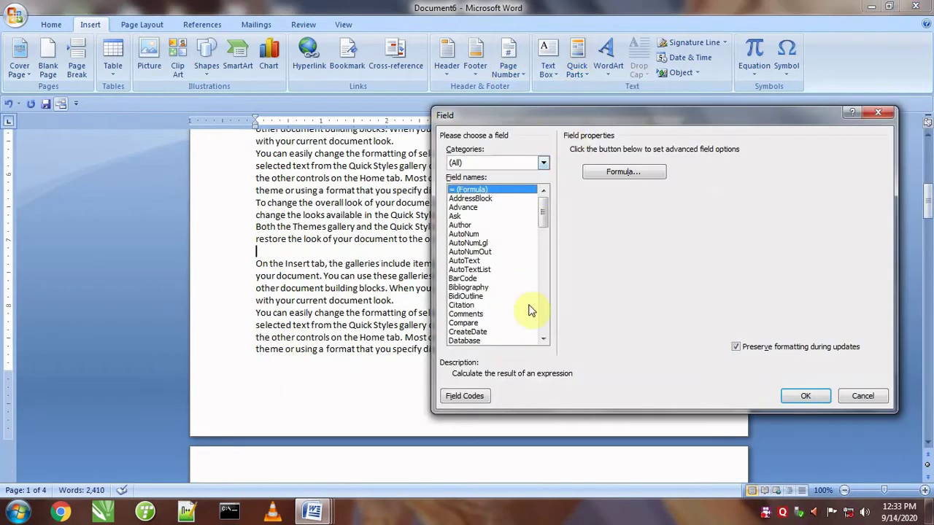
click(543, 340)
click(543, 340)
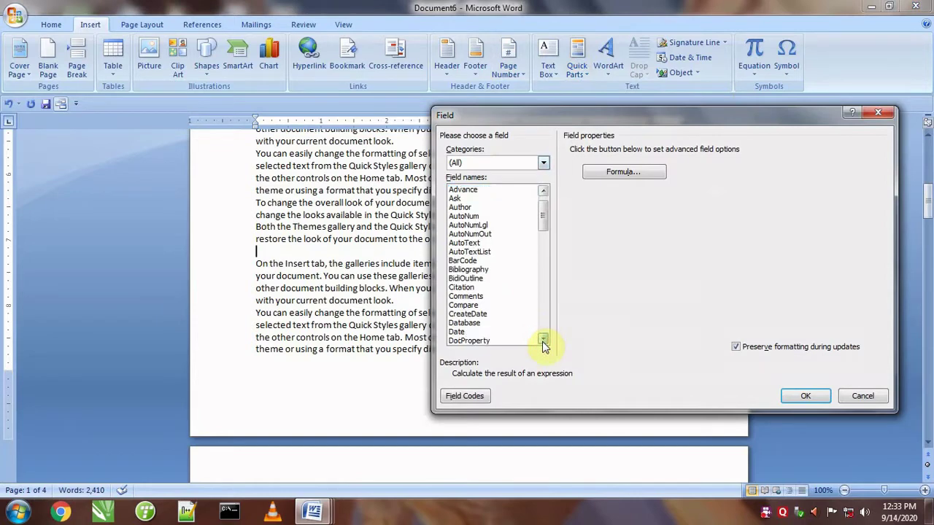
click(543, 340)
click(460, 324)
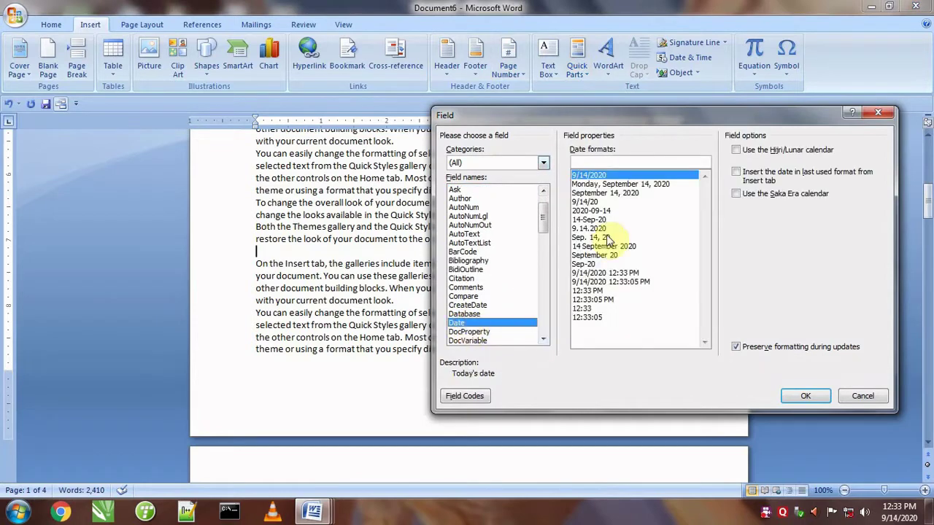
click(616, 185)
click(806, 395)
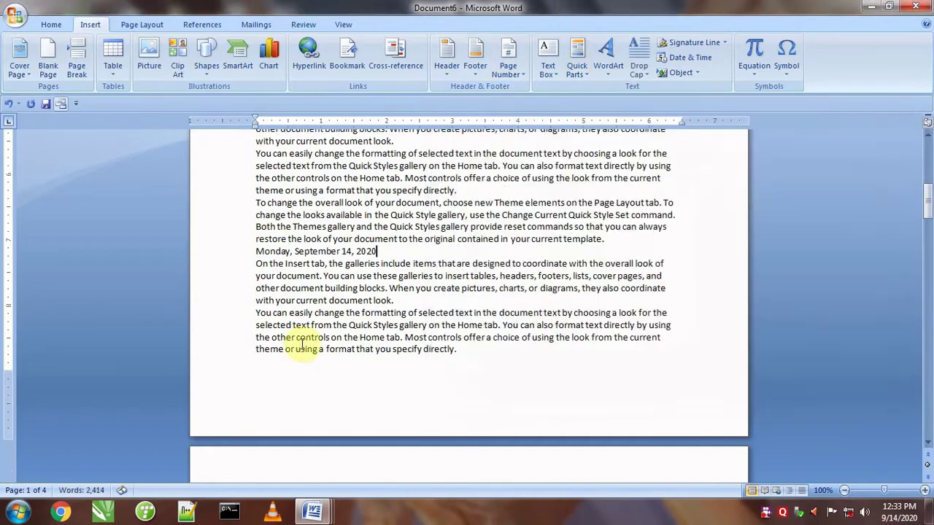
Insert a FileName field in Uppercase format on a blank line between two text blocks on page 2.
scroll(284, 340, down, 12)
click(272, 337)
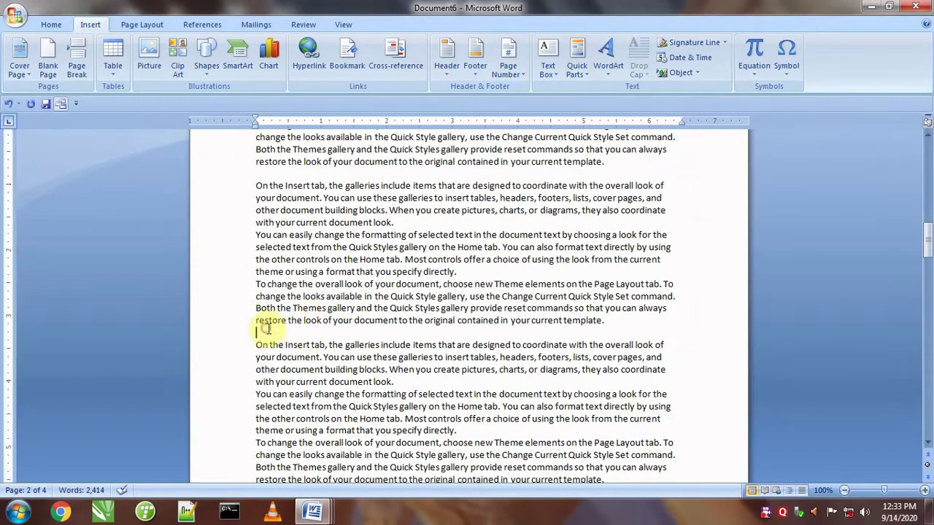
click(588, 72)
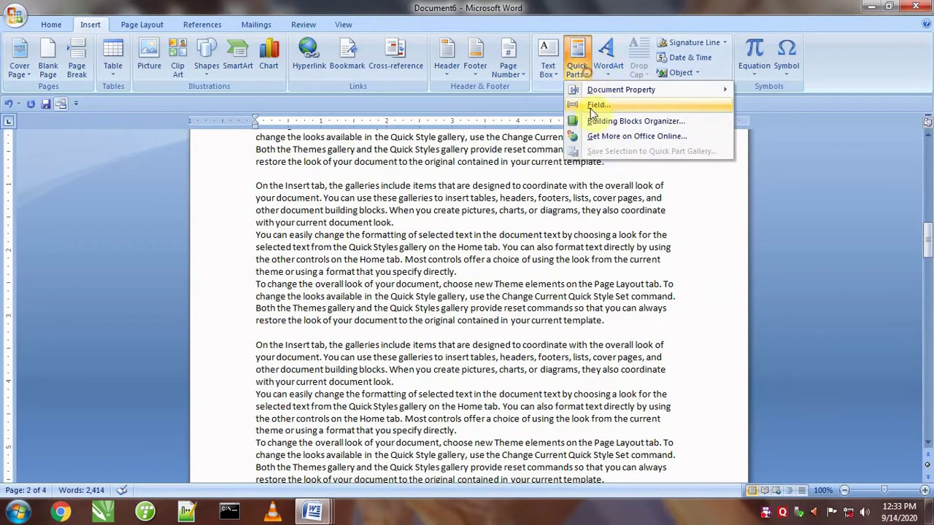
click(588, 110)
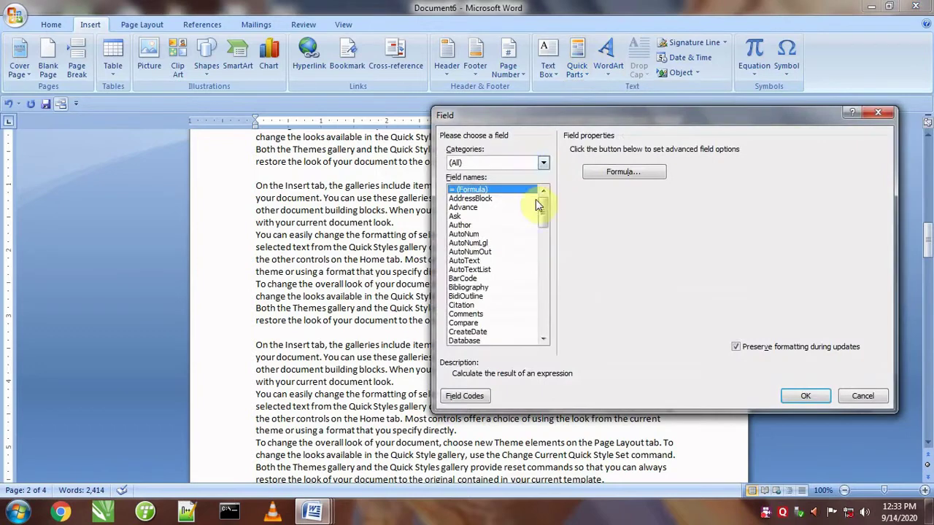
click(543, 340)
click(542, 340)
click(543, 340)
click(542, 340)
click(542, 340)
click(542, 340)
click(542, 341)
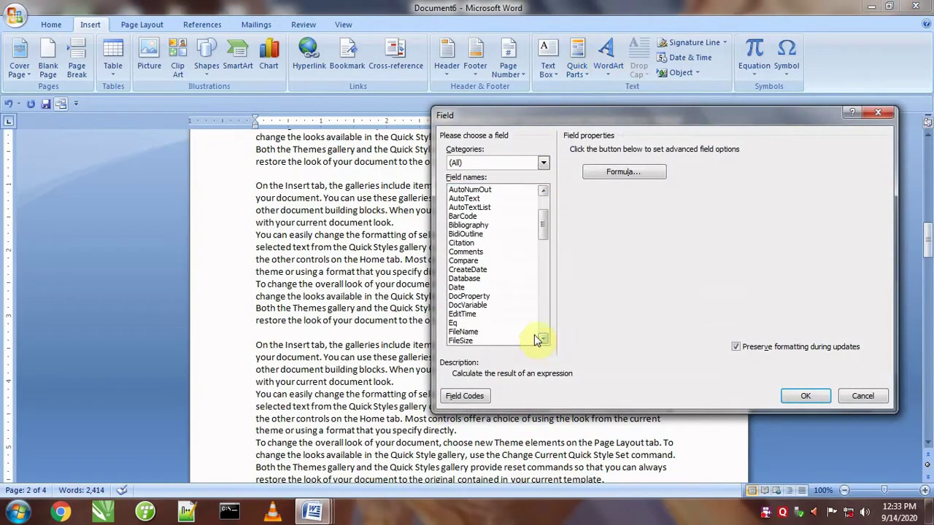
click(478, 332)
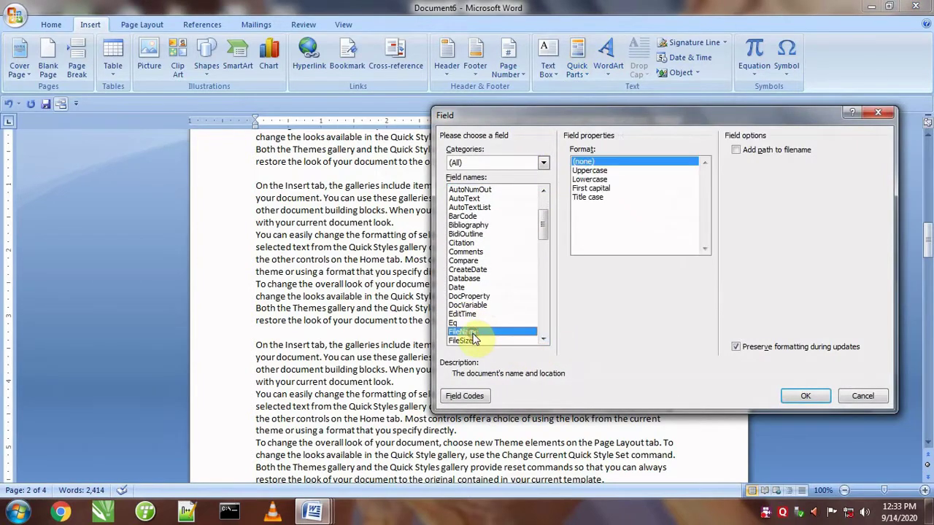
click(588, 170)
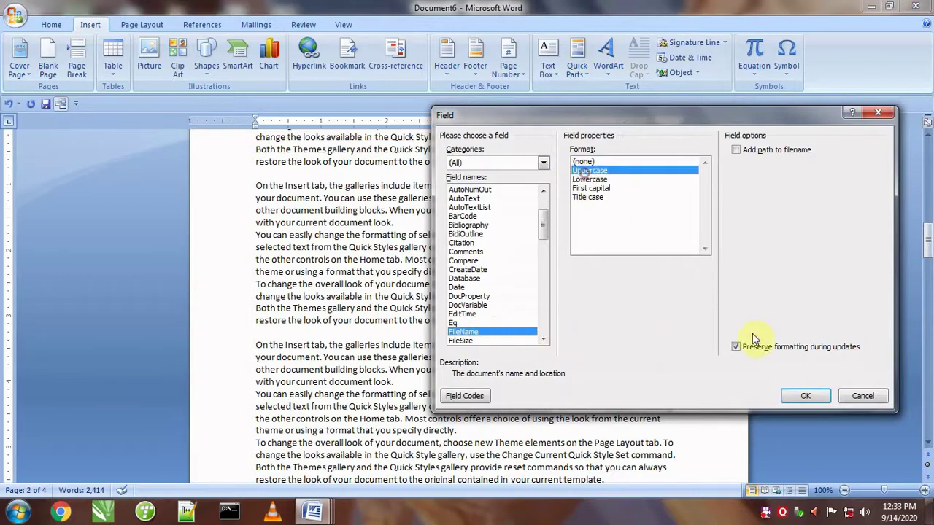
click(802, 397)
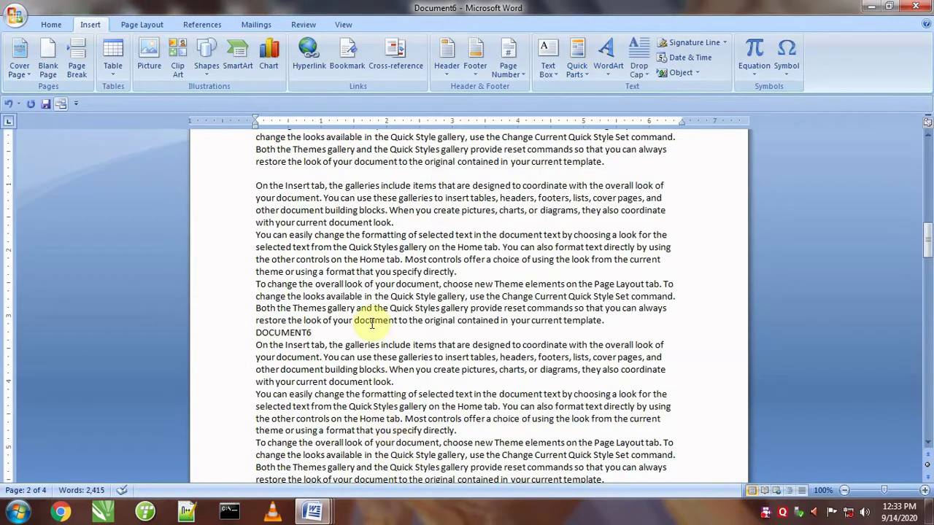
From the first paragraph of the document, use Go To with Any field to step forward through the inserted fields.
scroll(365, 310, up, 15)
scroll(370, 310, up, 6)
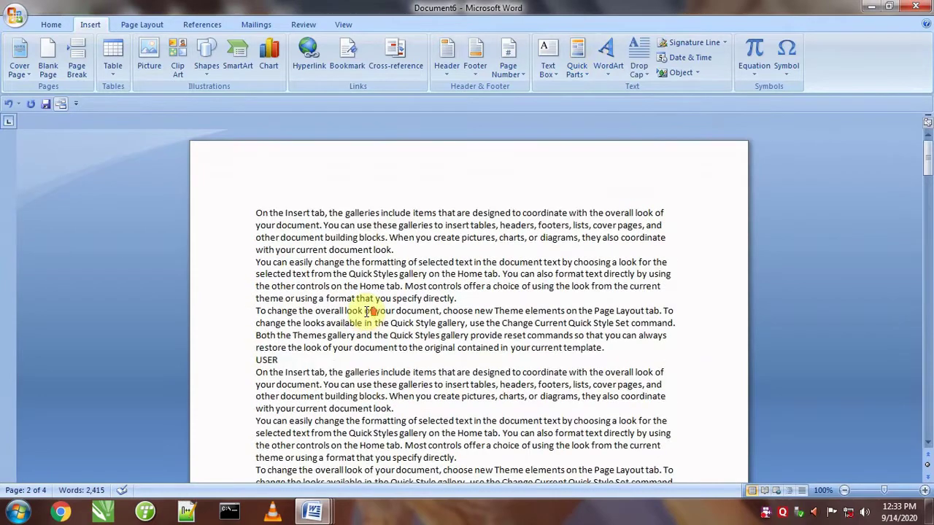
click(338, 237)
key(ctrl+g)
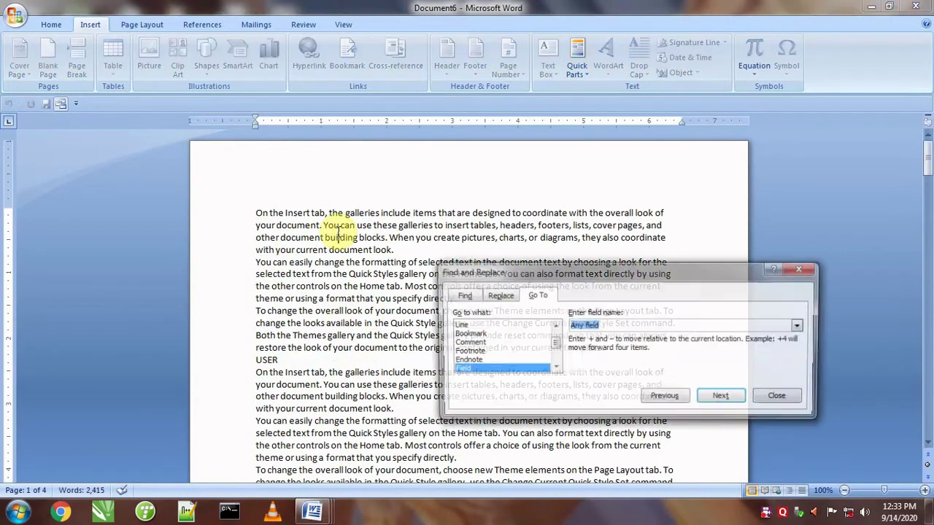
drag(523, 264, 554, 147)
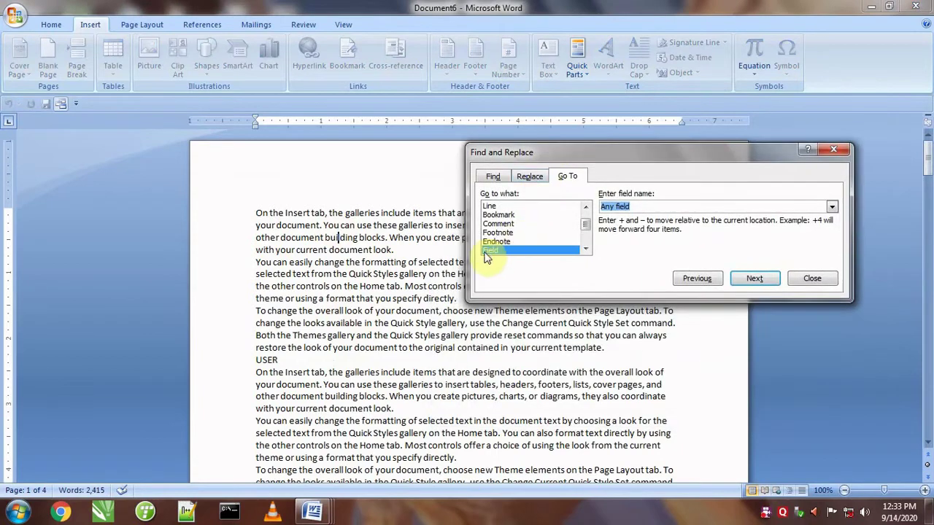
click(756, 279)
click(755, 278)
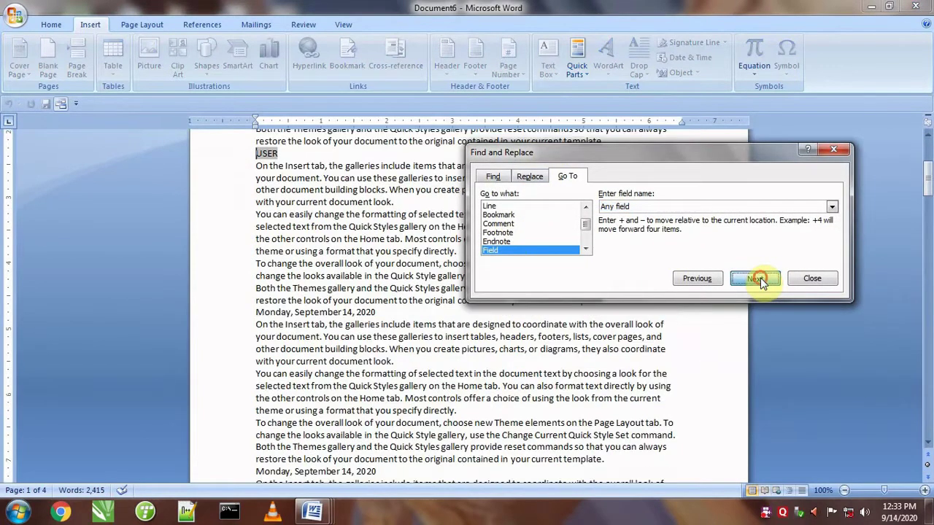
click(759, 281)
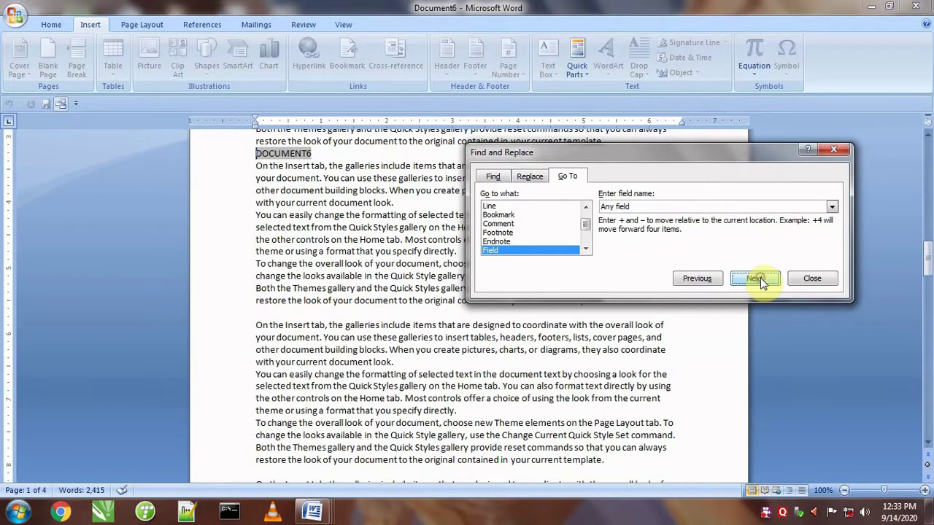
Step backward through the inserted fields with Go To until the first field in the document.
click(715, 281)
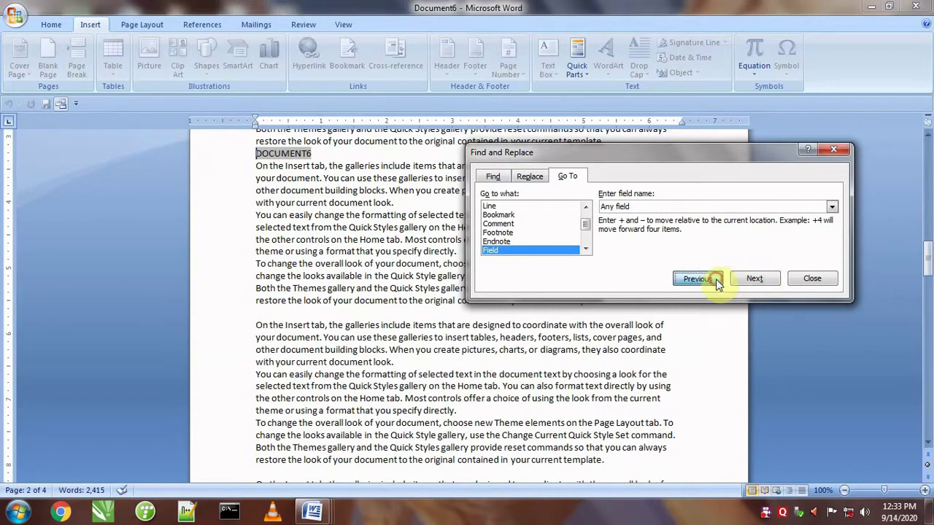
click(717, 282)
click(717, 282)
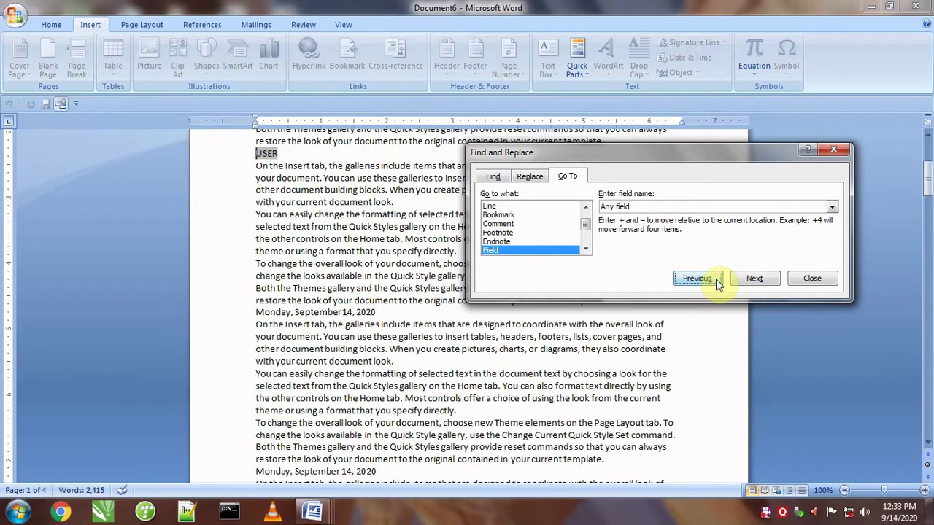
click(717, 282)
click(717, 282)
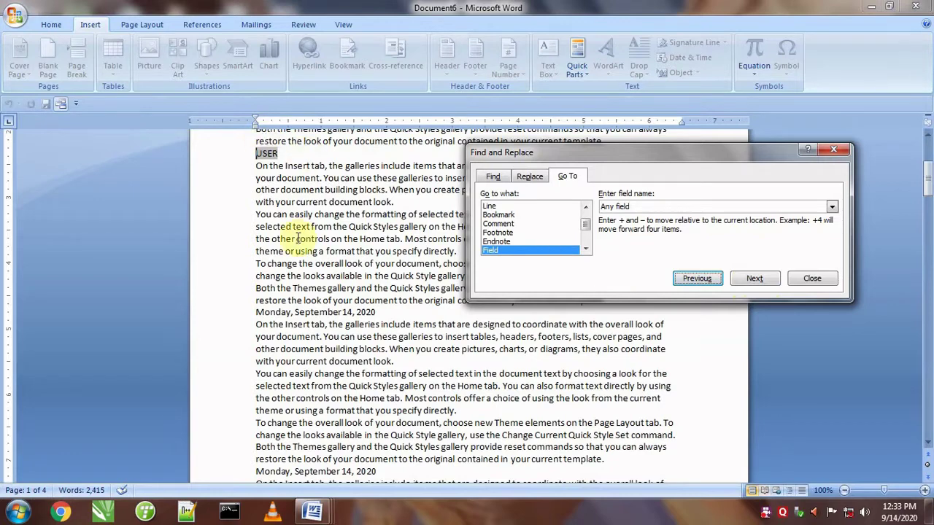
Switch the Go To target from Field to Table and close the Find and Replace dialog.
click(586, 248)
click(586, 249)
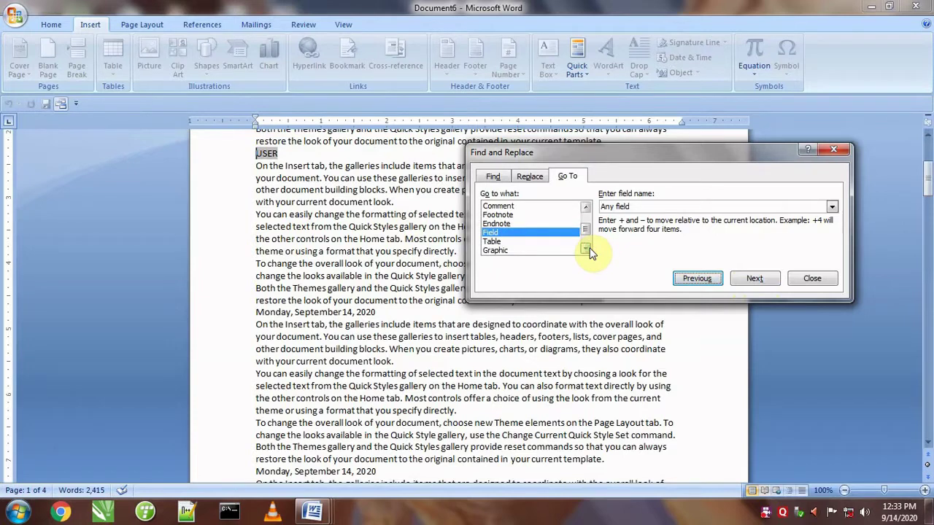
click(490, 250)
click(490, 241)
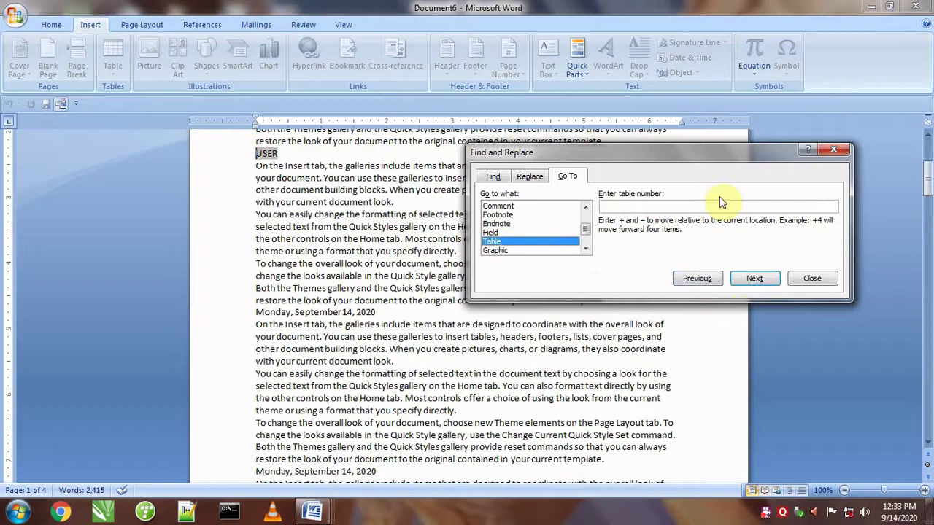
click(833, 150)
Insert a table with two columns and three rows on a new line below the document's first paragraph.
scroll(482, 301, up, 5)
scroll(482, 300, up, 1)
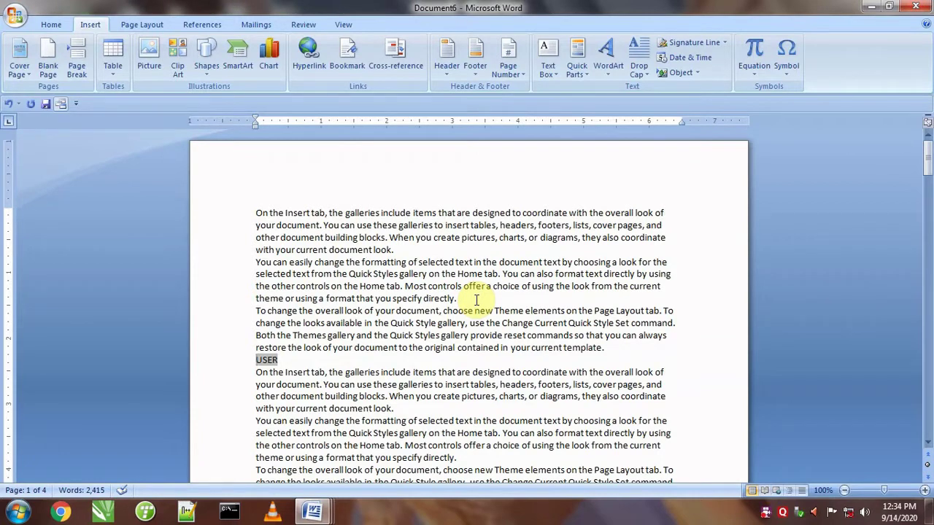
click(421, 245)
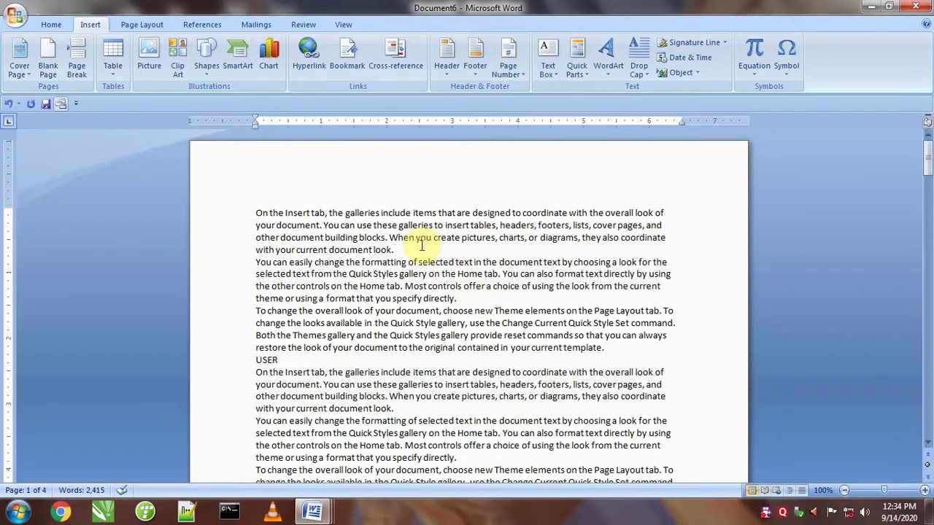
key(Return)
click(114, 70)
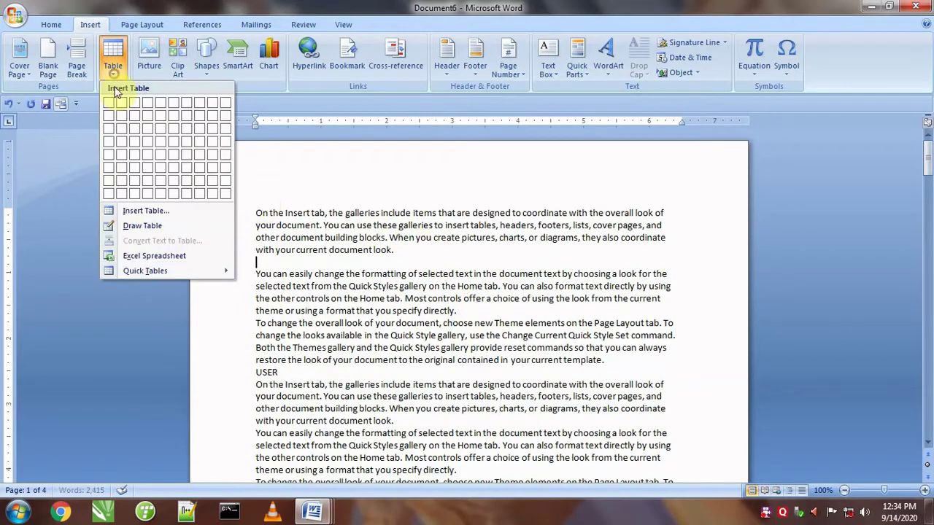
click(124, 130)
Insert the Calendar 1 quick table on the blank line after the text block that follows the FileName field on page 2.
scroll(342, 419, down, 5)
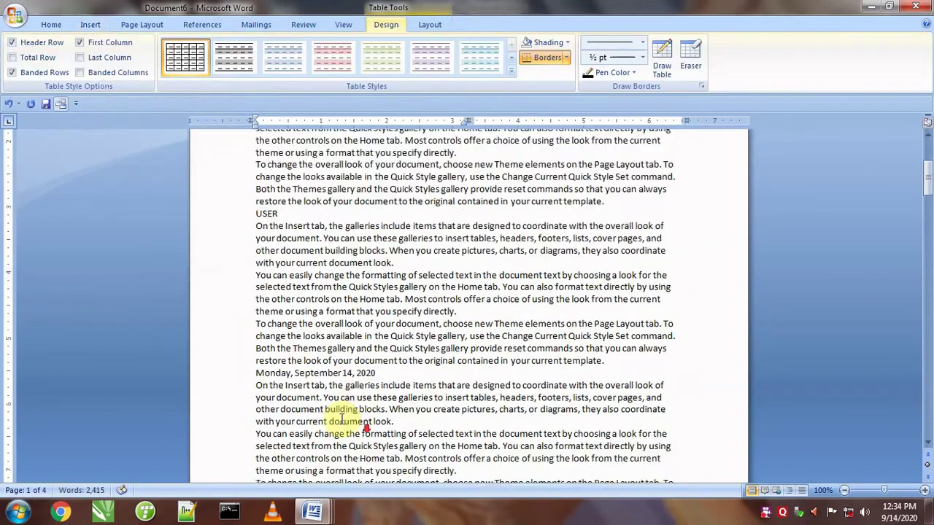
scroll(341, 419, down, 15)
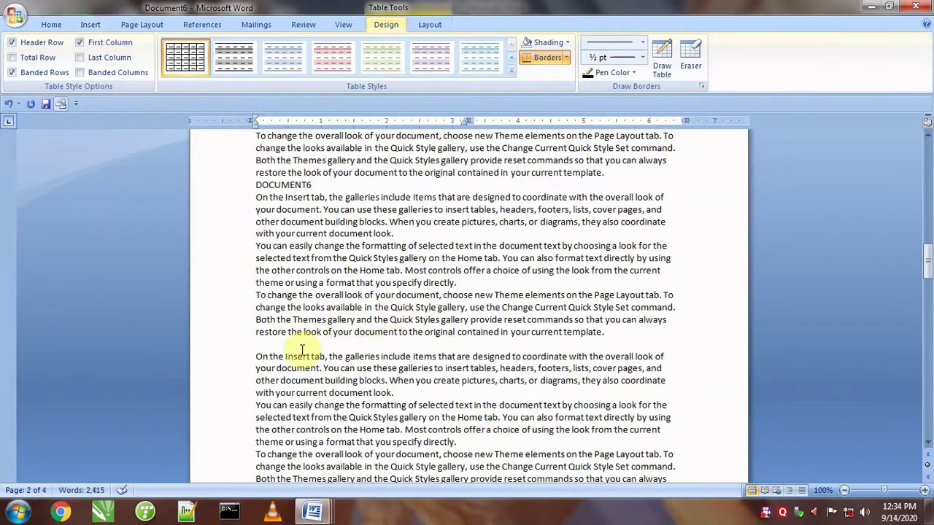
click(302, 350)
click(100, 25)
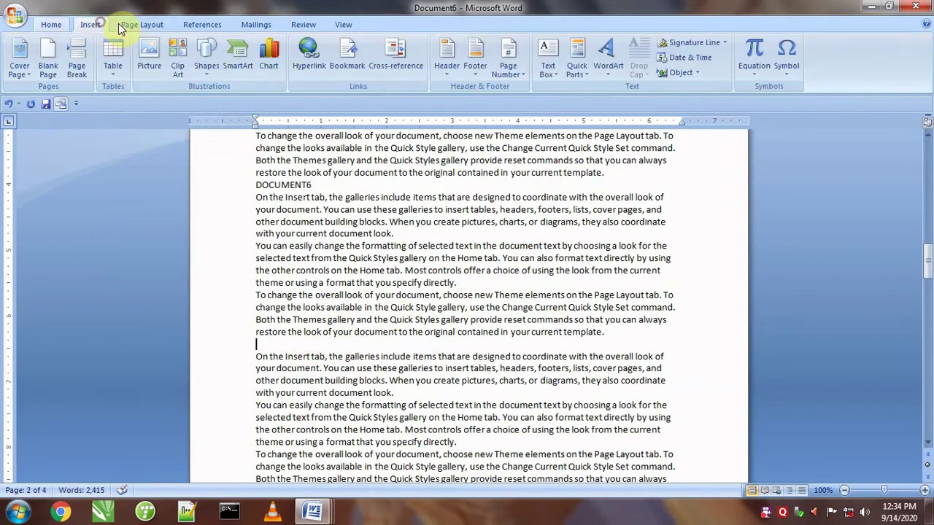
click(113, 65)
mouse_move(131, 270)
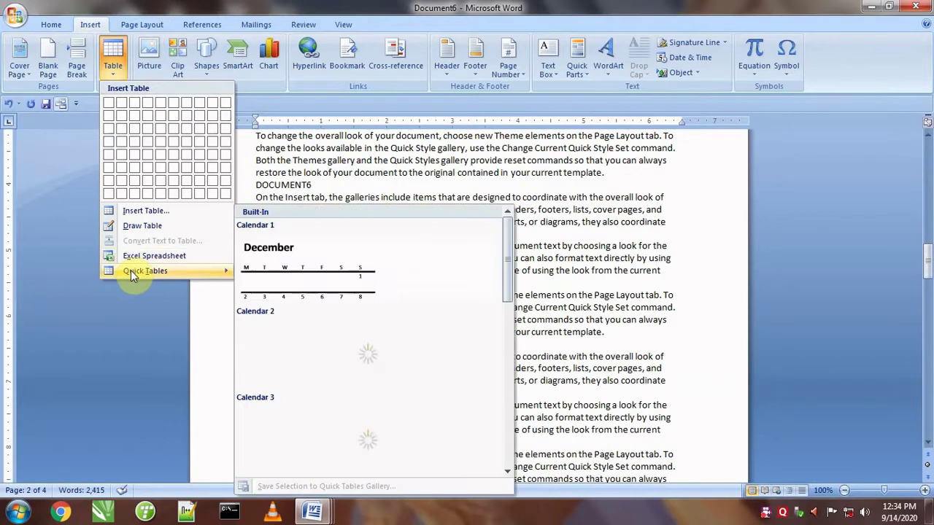
click(328, 294)
Insert an Excel spreadsheet on the blank line between the two text blocks on page 4.
scroll(376, 330, down, 20)
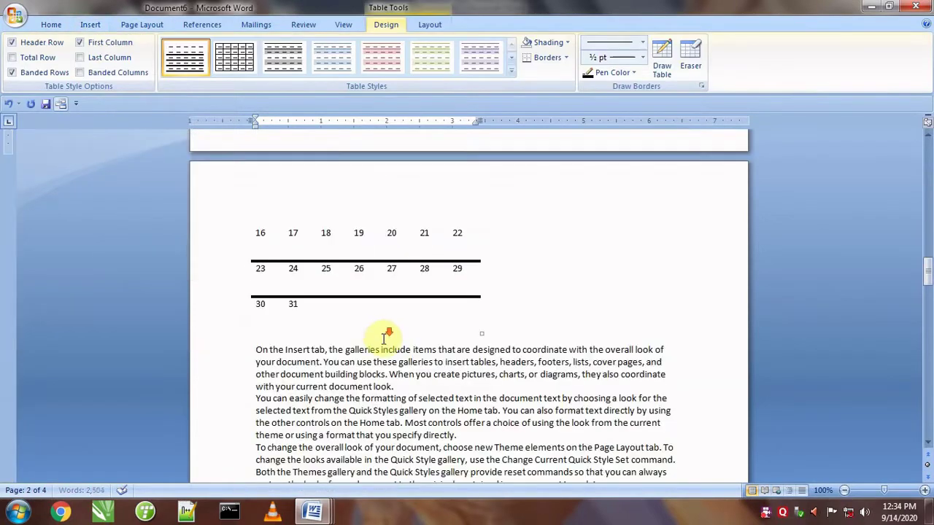
click(288, 371)
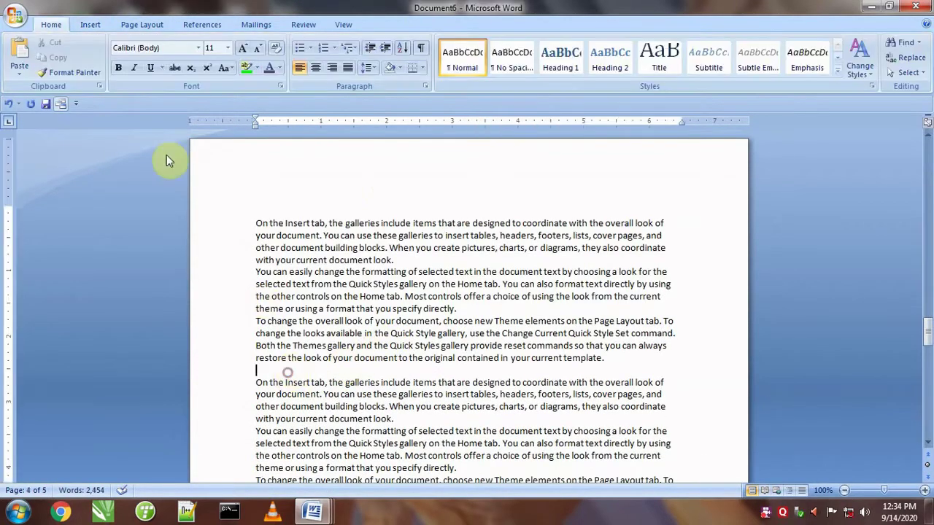
click(90, 24)
click(111, 67)
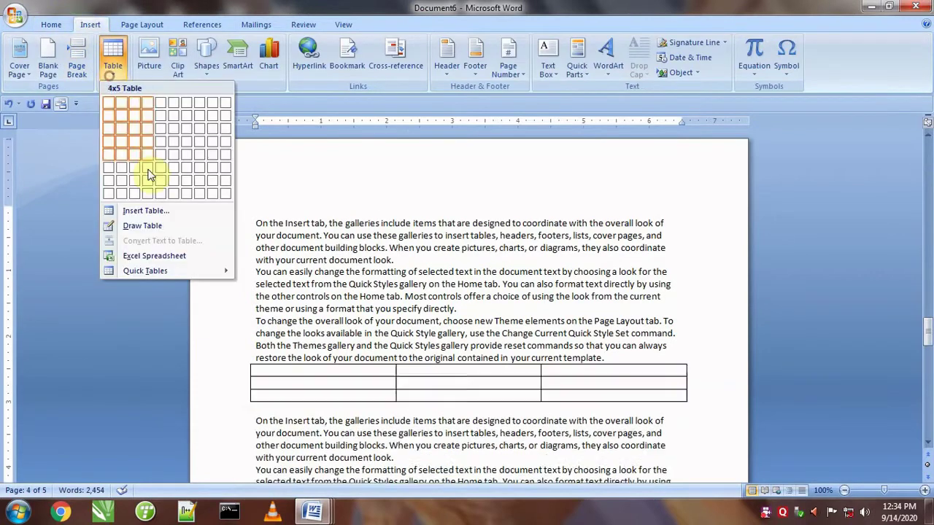
click(146, 257)
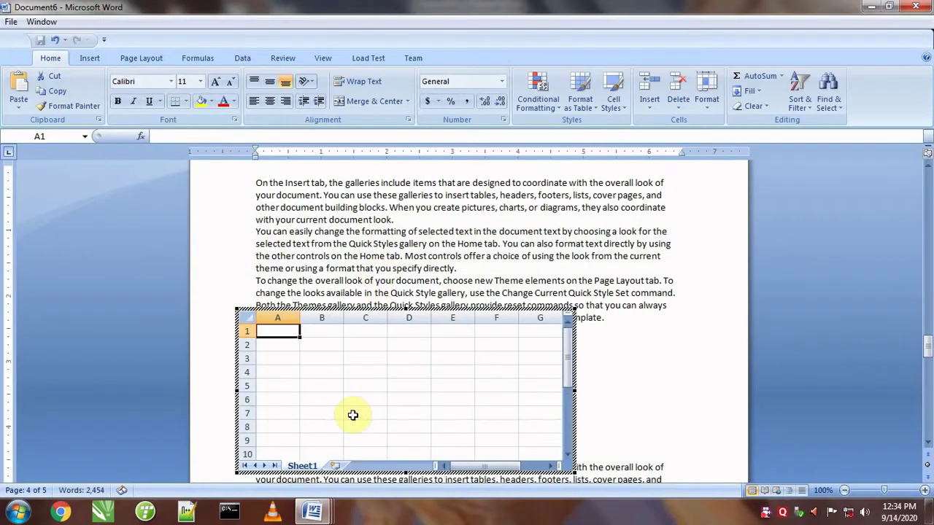
Enter sdrfsdf in A1, sdfsd in B4 and fsdf in D4 of the embedded spreadsheet, and return to the document text.
text(sdrfsdf)
click(339, 373)
text(sdfsd)
key(Tab)
click(428, 371)
text(fsdf)
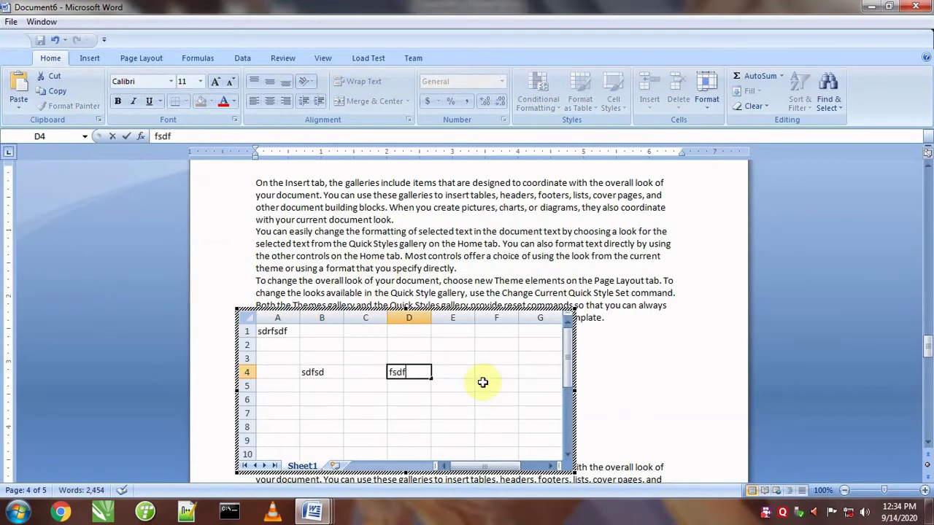
click(606, 394)
Insert a table with one column and three rows on a new line below the "You can easily change" paragraph on page 5.
scroll(505, 369, down, 10)
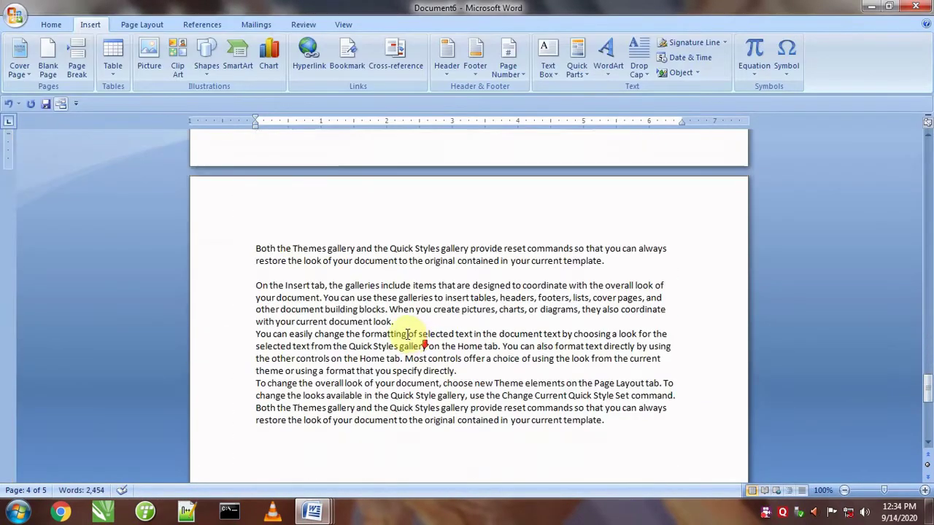
click(486, 308)
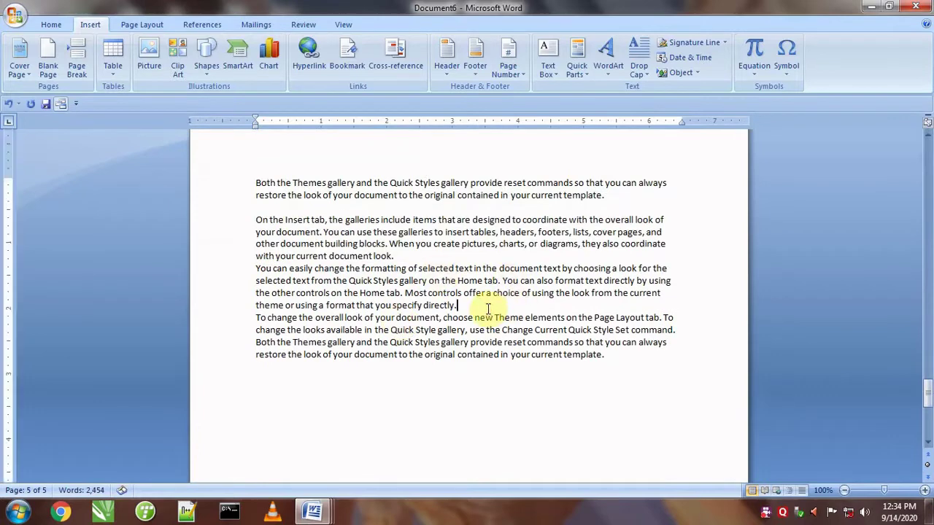
key(Return)
click(117, 69)
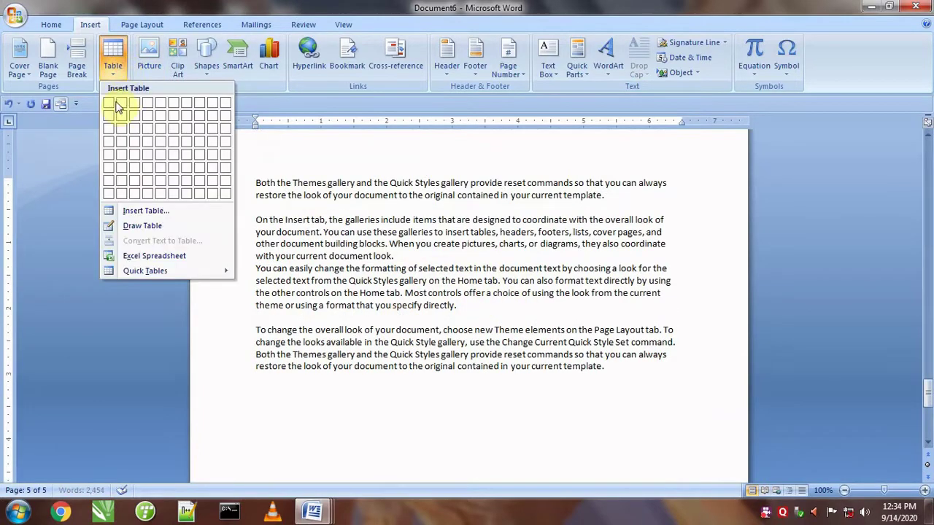
click(109, 124)
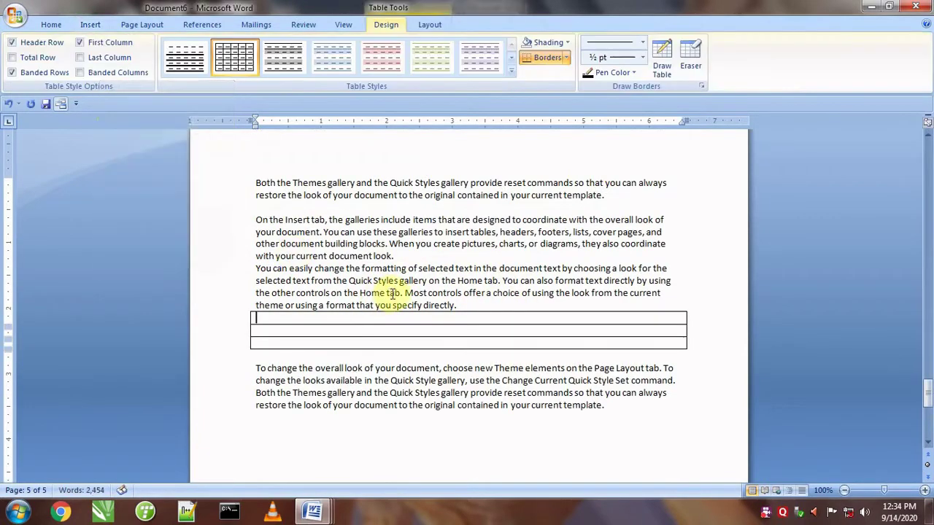
From the first paragraph of the document, use Go To to jump to table number 1.
drag(927, 394, 927, 153)
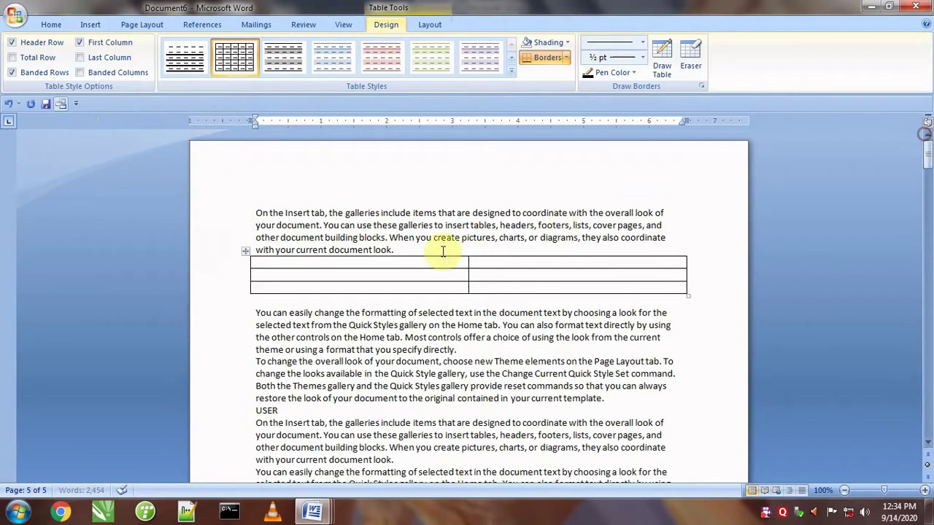
click(428, 242)
key(ctrl+g)
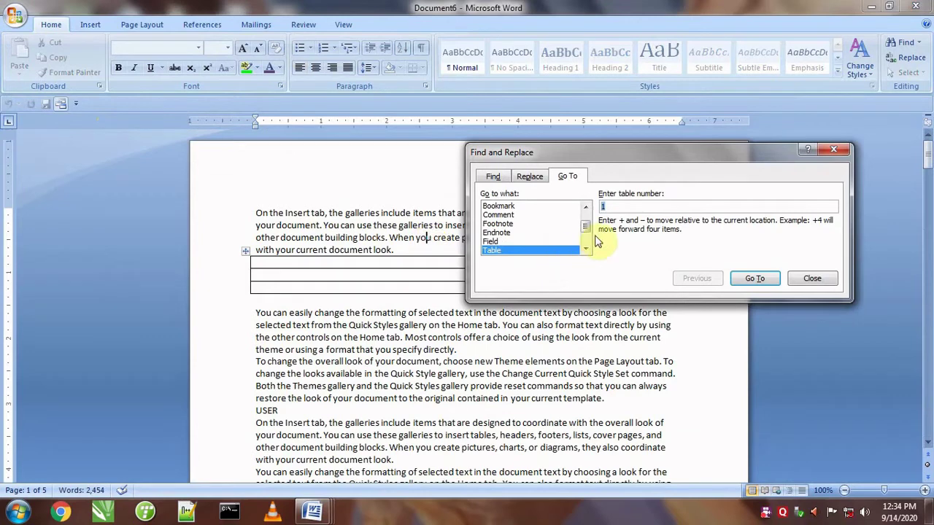
click(756, 279)
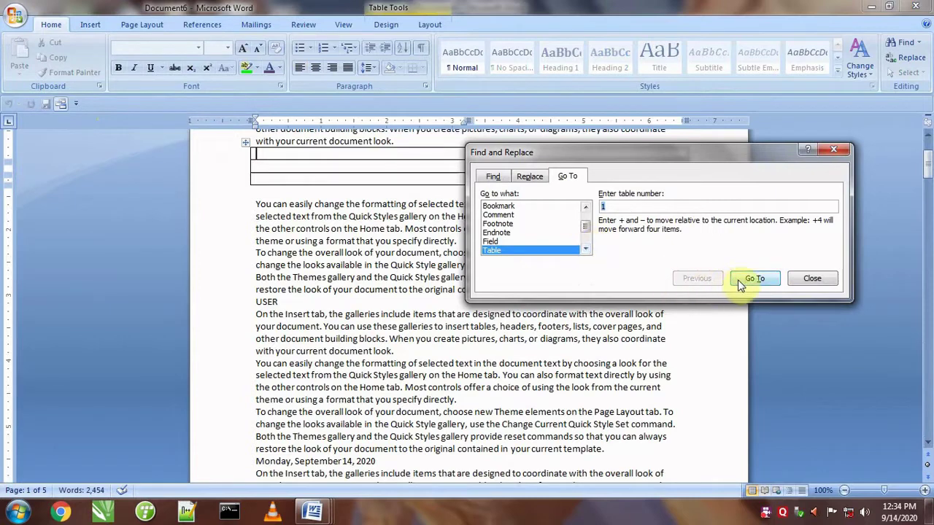
Clear the table number in Go To and step forward through the calendar to the table on page 5.
click(614, 208)
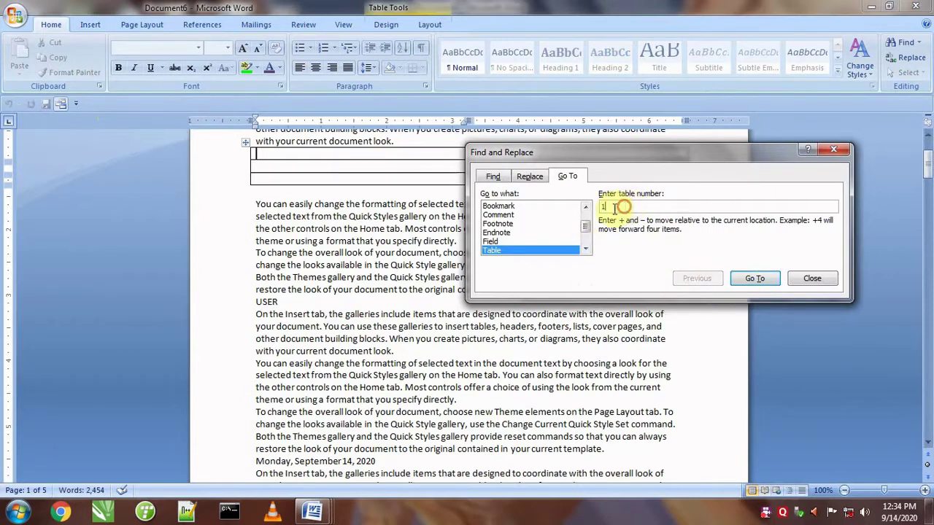
key(BackSpace)
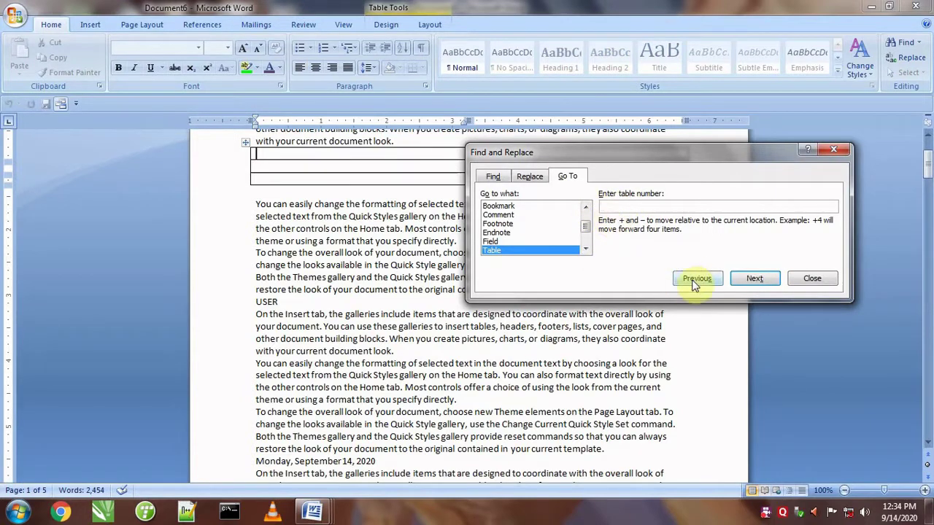
click(695, 281)
click(755, 280)
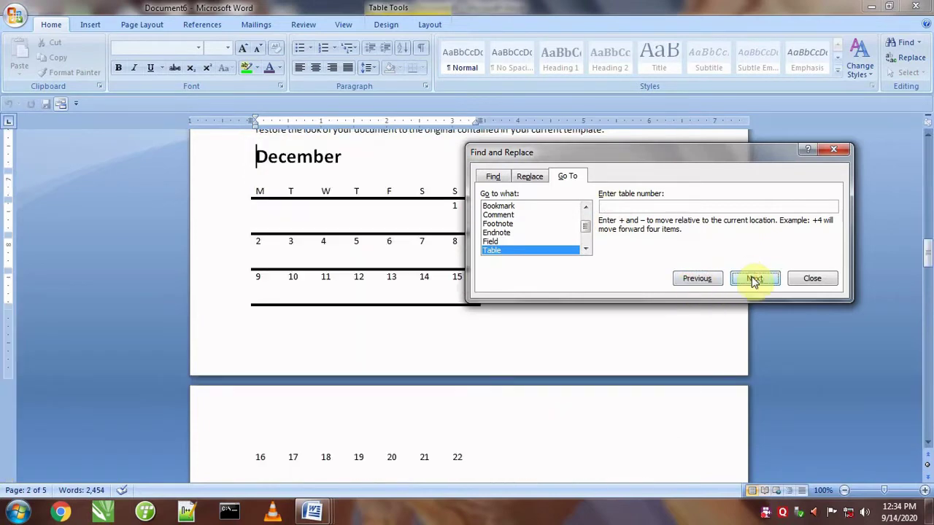
click(755, 281)
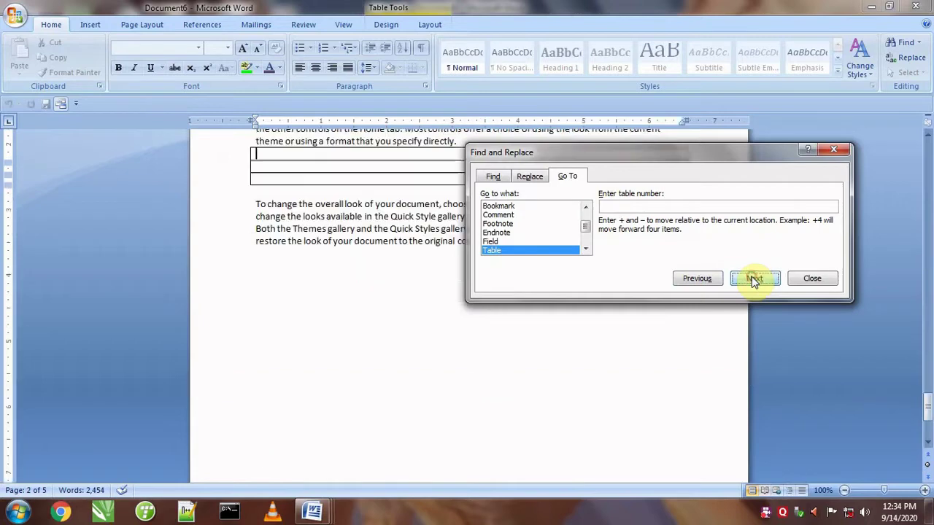
Move backward and forward repeatedly between the first and last tables with Go To, ending at the first table.
click(706, 280)
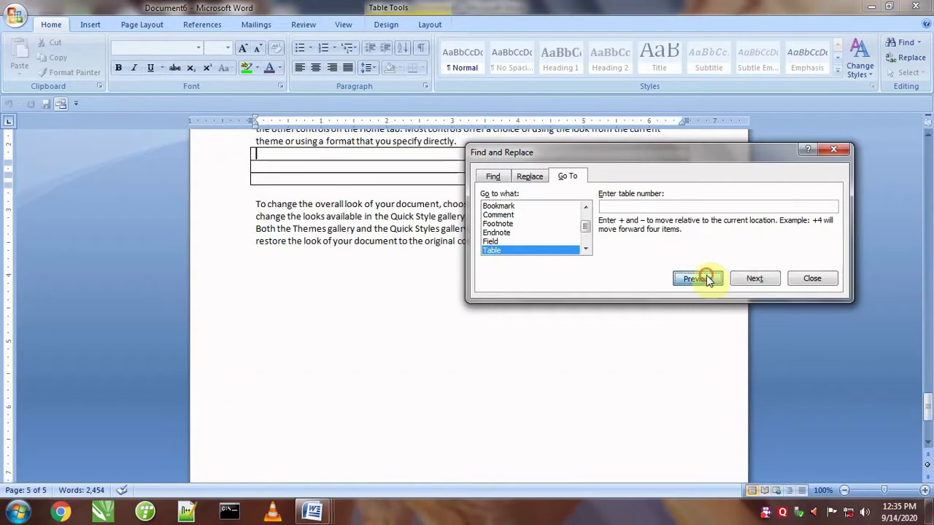
click(706, 279)
click(706, 279)
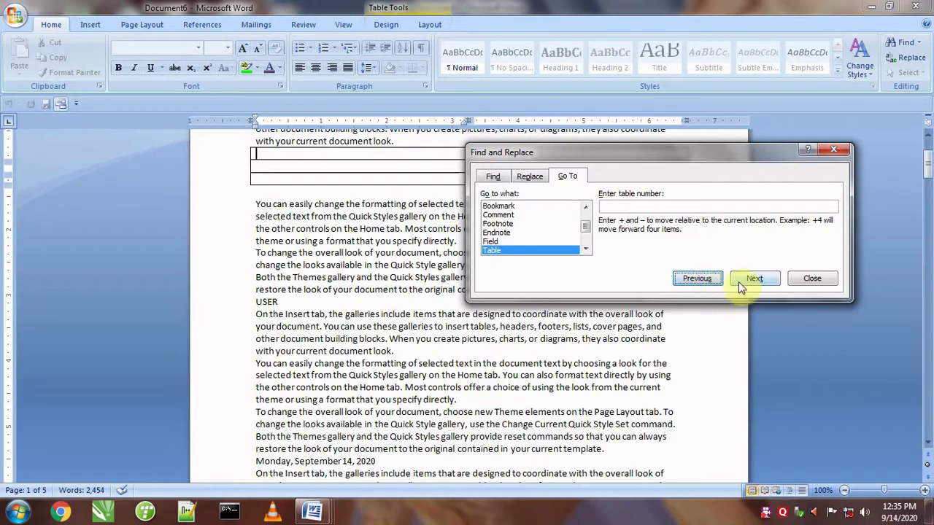
click(738, 282)
click(733, 281)
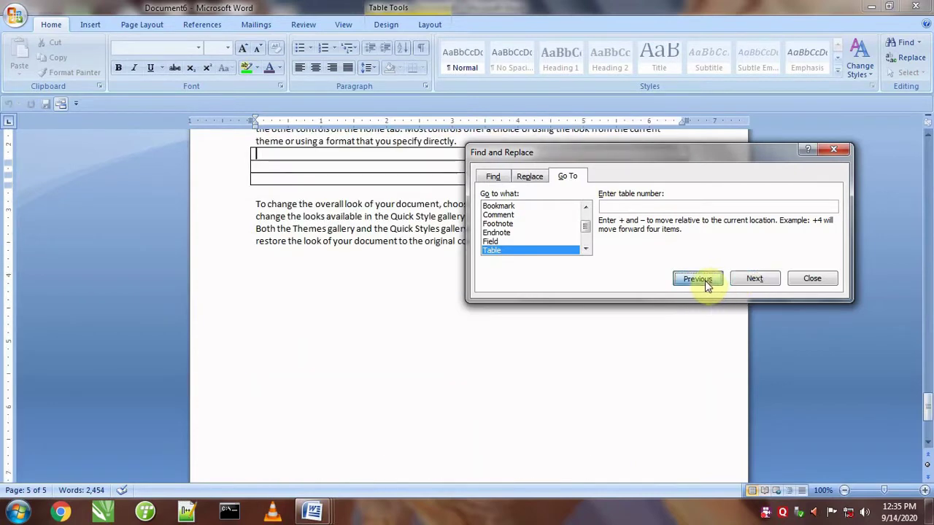
click(705, 282)
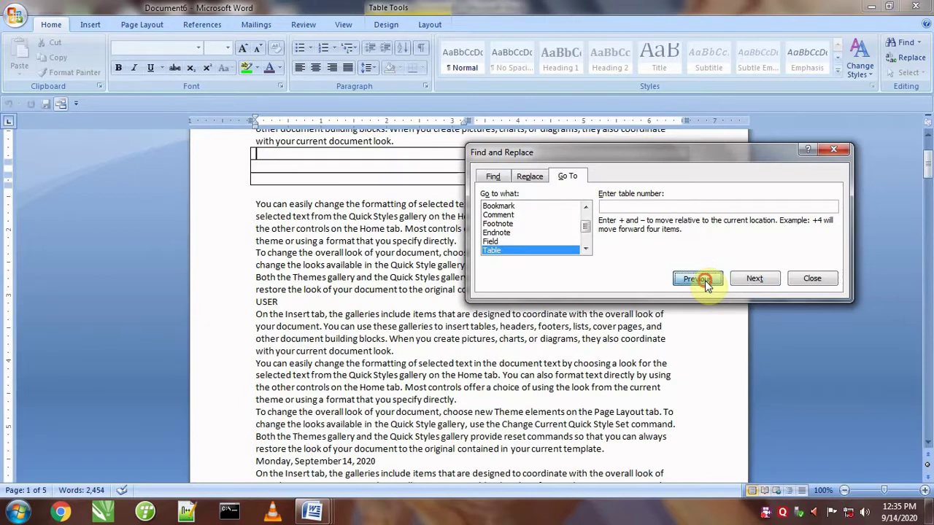
click(754, 280)
click(755, 281)
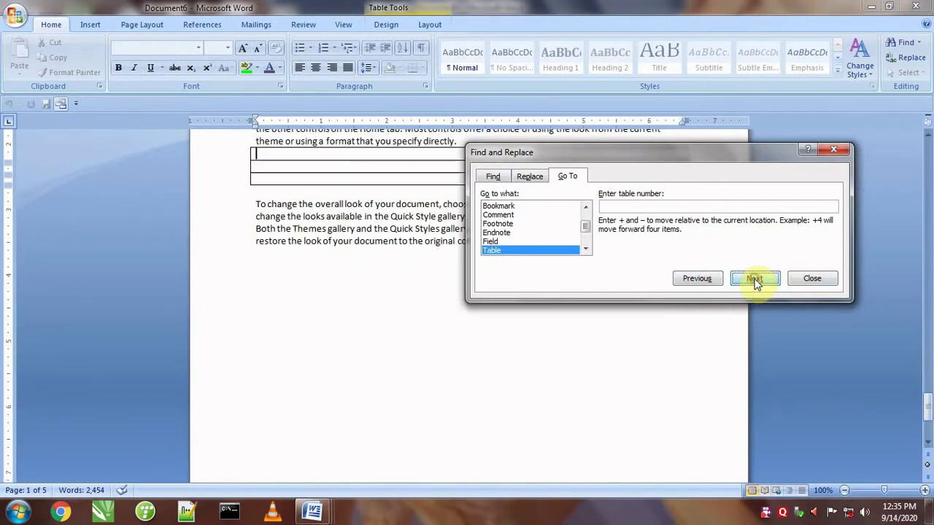
click(702, 281)
click(705, 279)
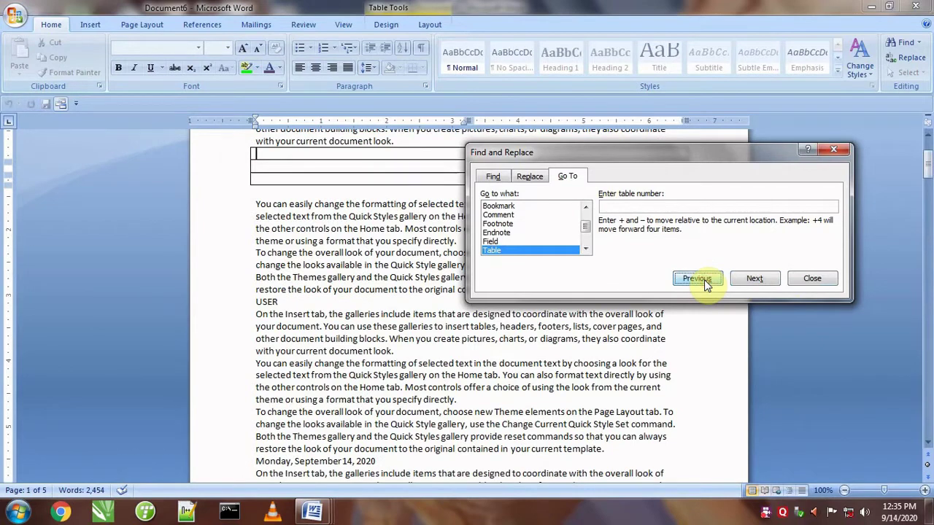
Set the Go To target to Graphic and close the Find and Replace dialog.
click(586, 249)
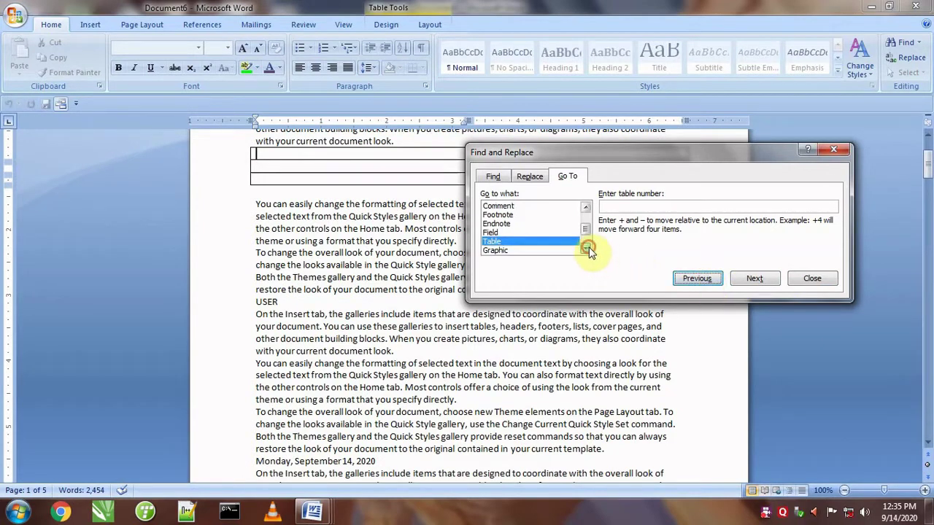
click(525, 250)
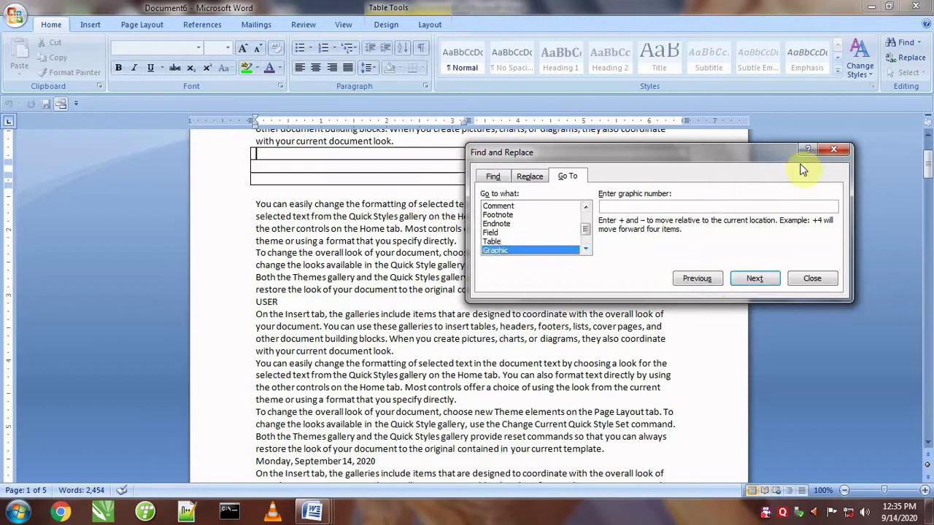
click(831, 151)
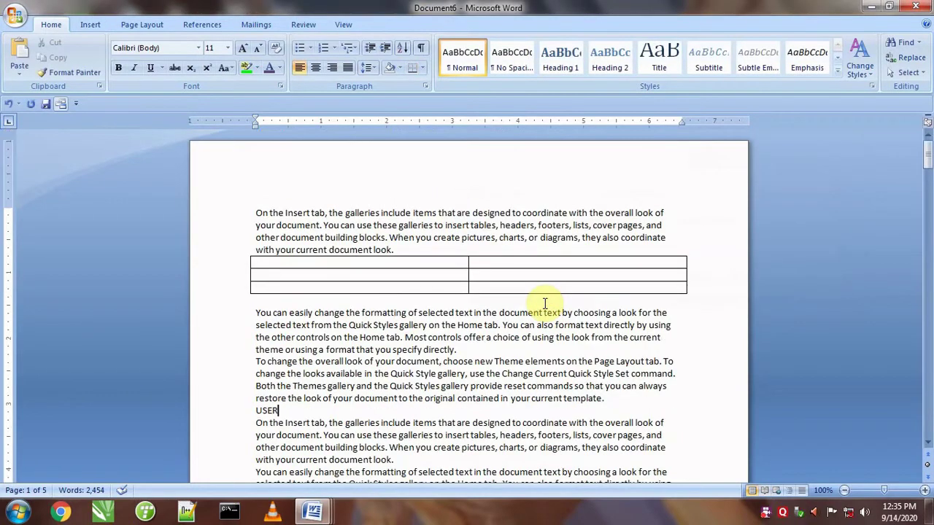
Insert the Success picture from My Pictures on a new line above the USER line on page 1.
click(300, 411)
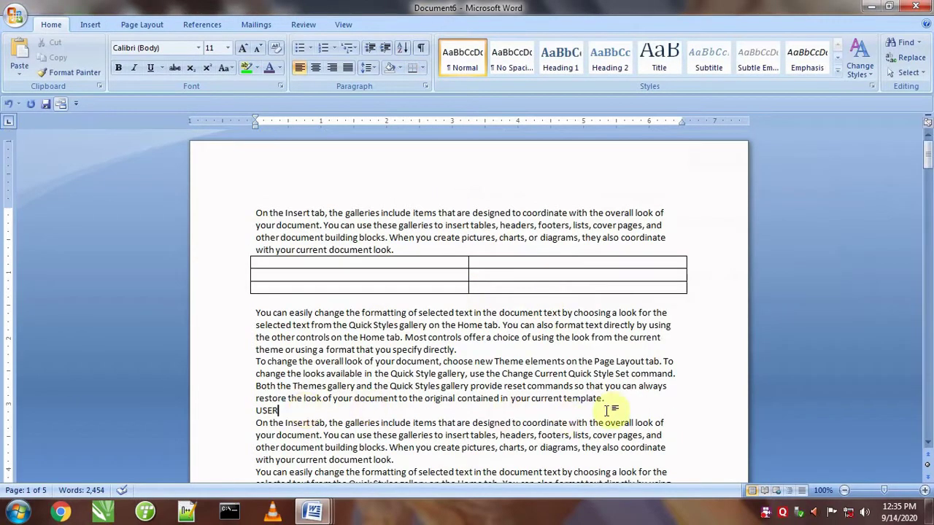
key(Return)
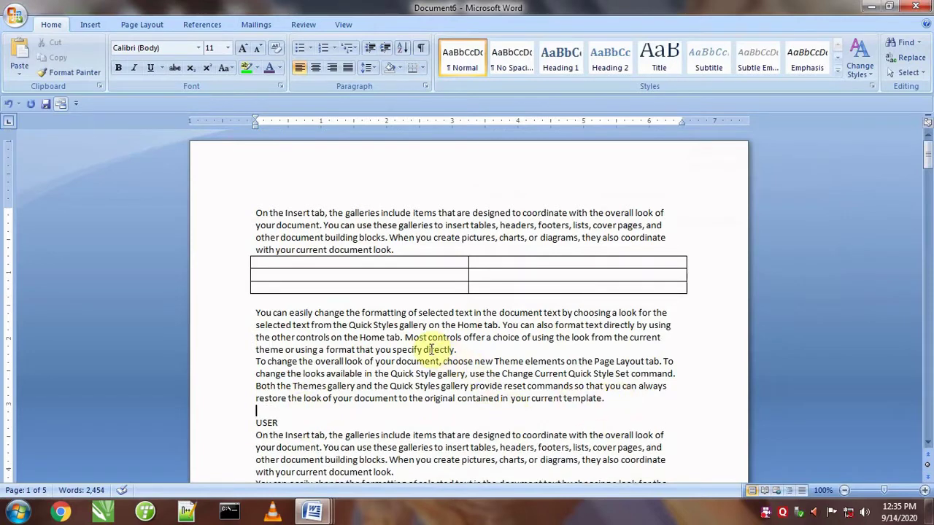
click(88, 26)
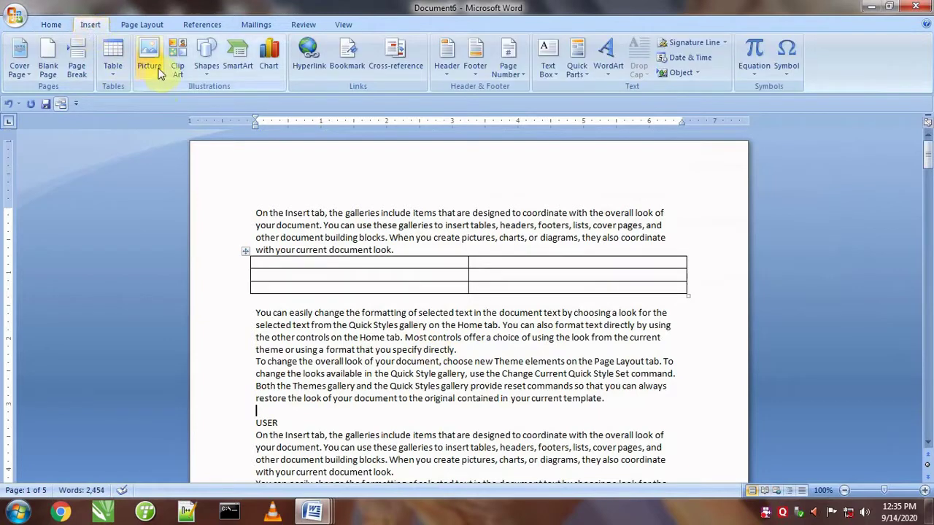
click(159, 72)
click(257, 155)
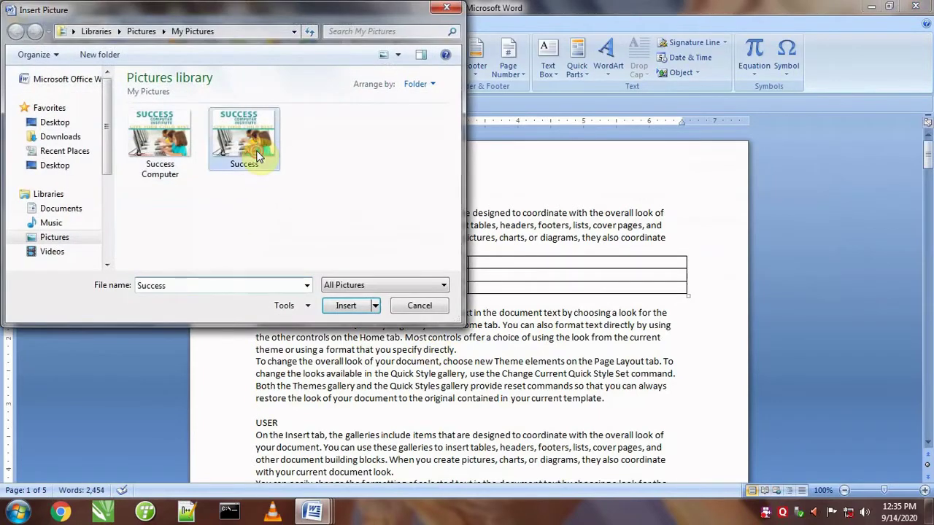
click(346, 305)
Insert the Chrysanthemum sample picture on page 2, on a new line after the paragraph following the "Monday, September 14, 2020" date.
scroll(374, 363, down, 10)
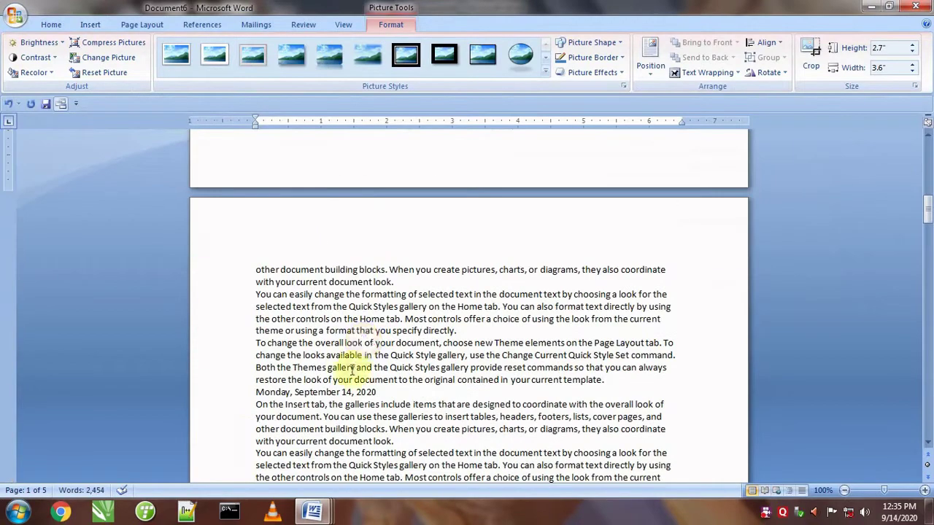
click(446, 442)
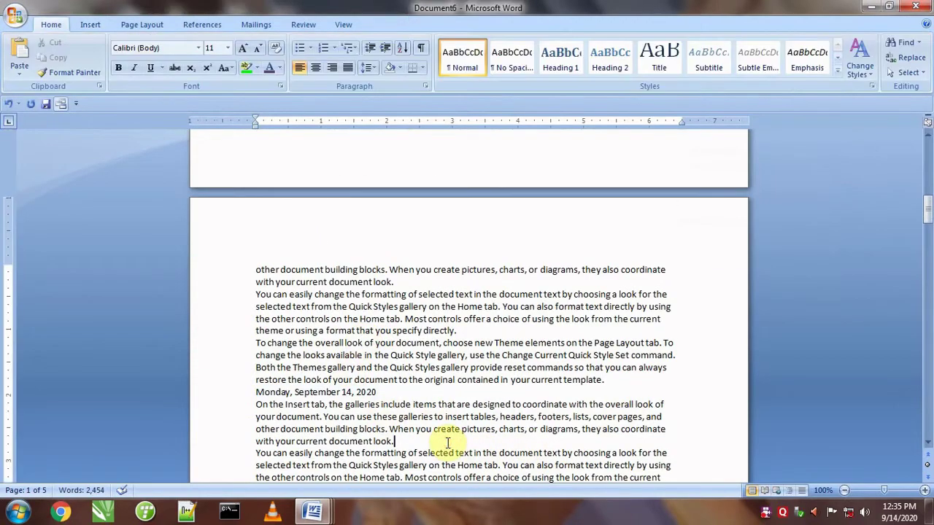
key(Return)
click(89, 24)
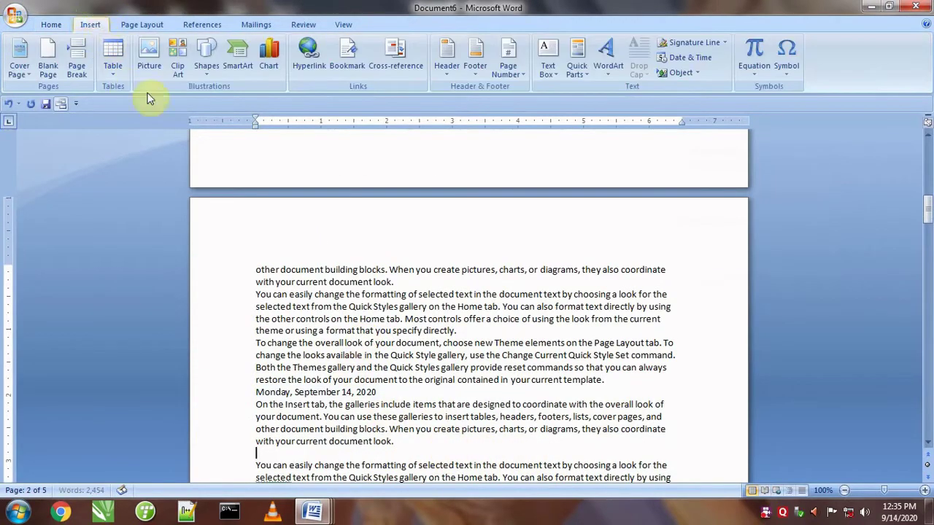
click(151, 65)
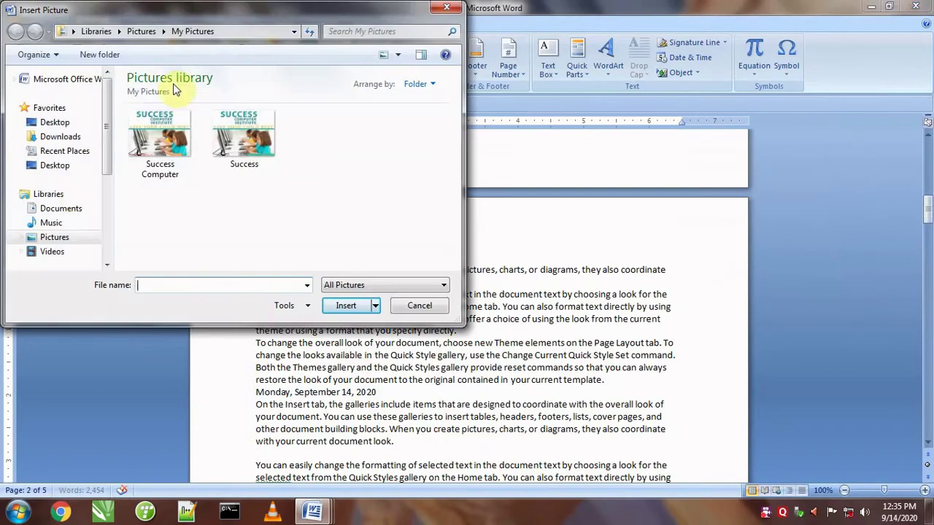
click(60, 237)
double_click(183, 146)
double_click(173, 140)
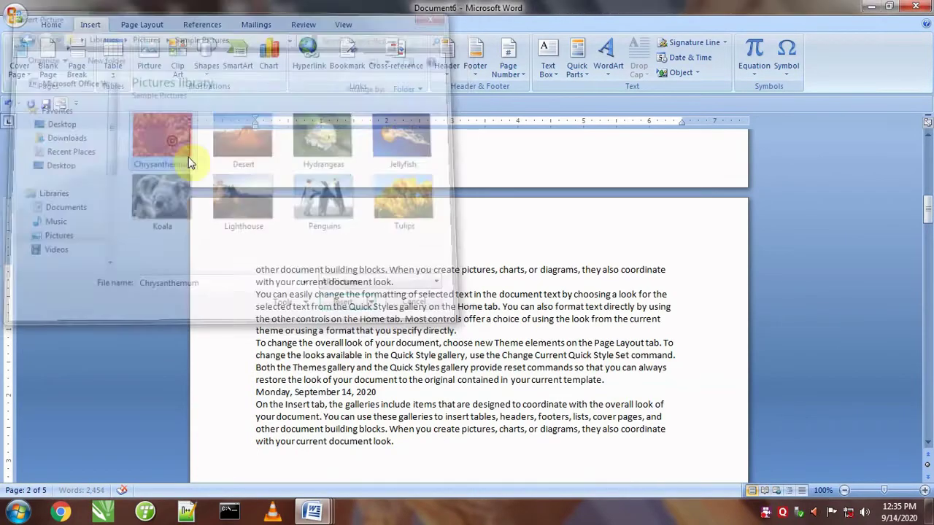
Insert the Tulips sample picture on a new line below the "You can easily change" paragraph before the December calendar.
key(Delete)
scroll(394, 299, down, 2)
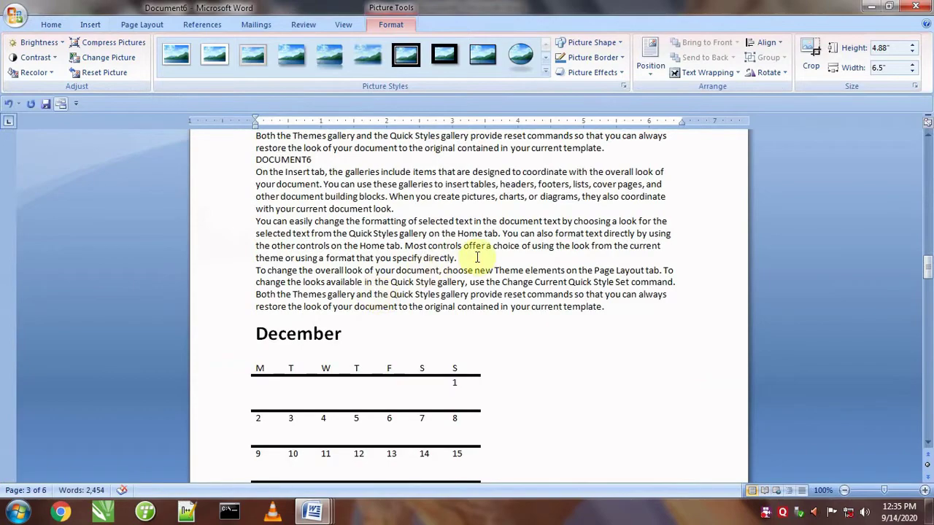
click(483, 254)
key(Return)
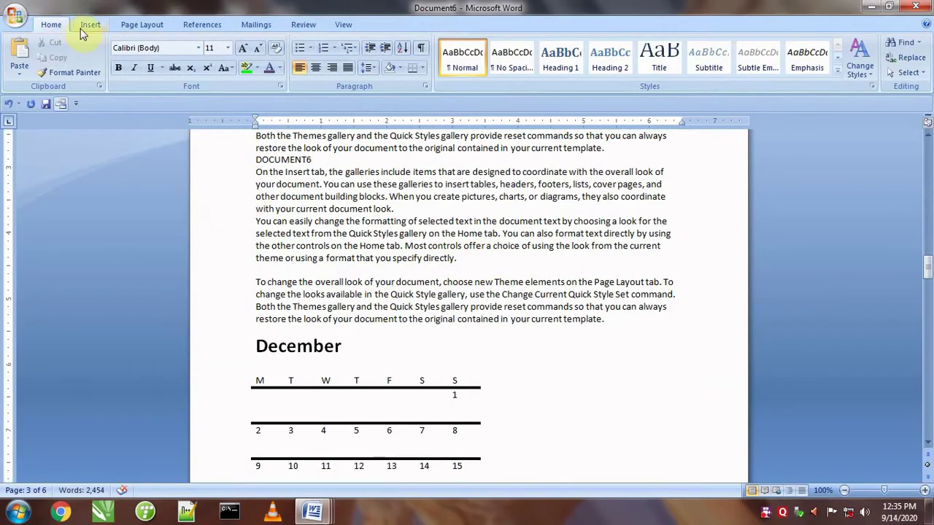
click(90, 24)
click(146, 58)
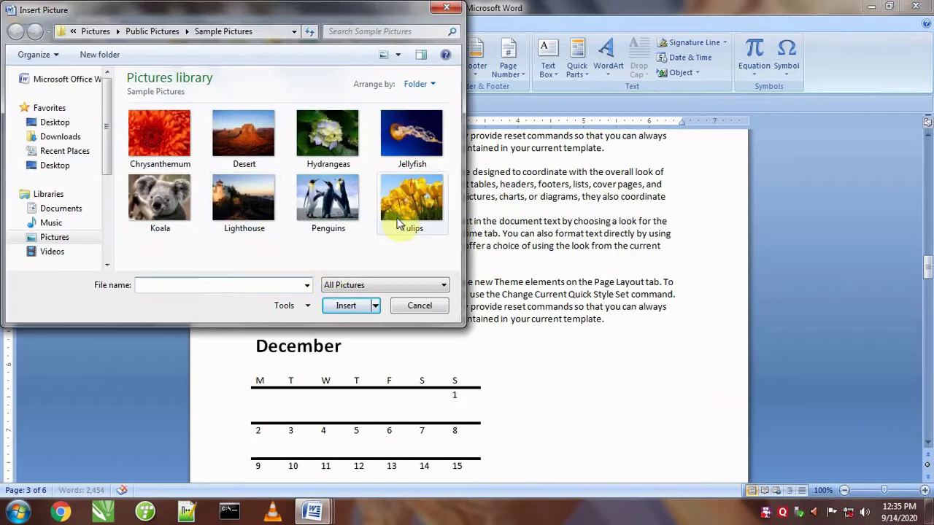
double_click(404, 210)
Insert the Lighthouse sample picture on a new line below an "On the Insert tab" paragraph on page 5.
scroll(284, 252, down, 8)
scroll(280, 250, down, 15)
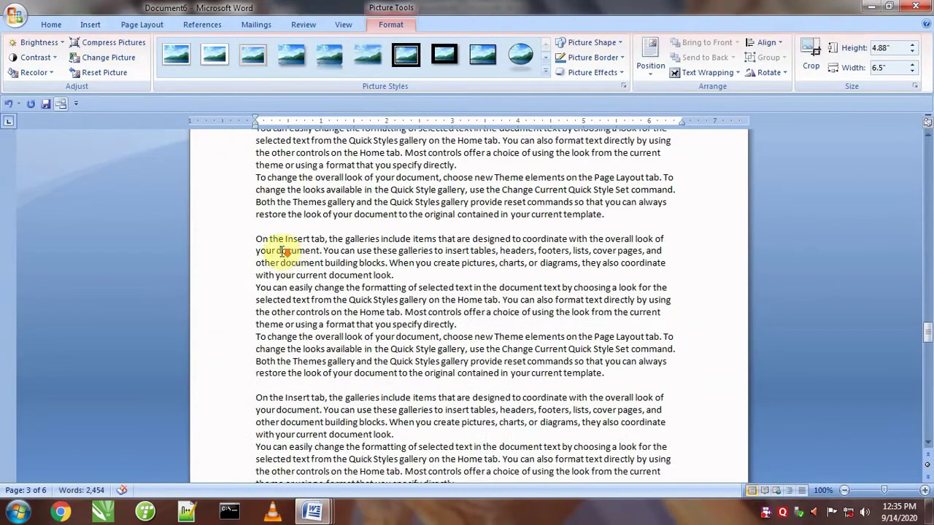
click(403, 275)
key(Return)
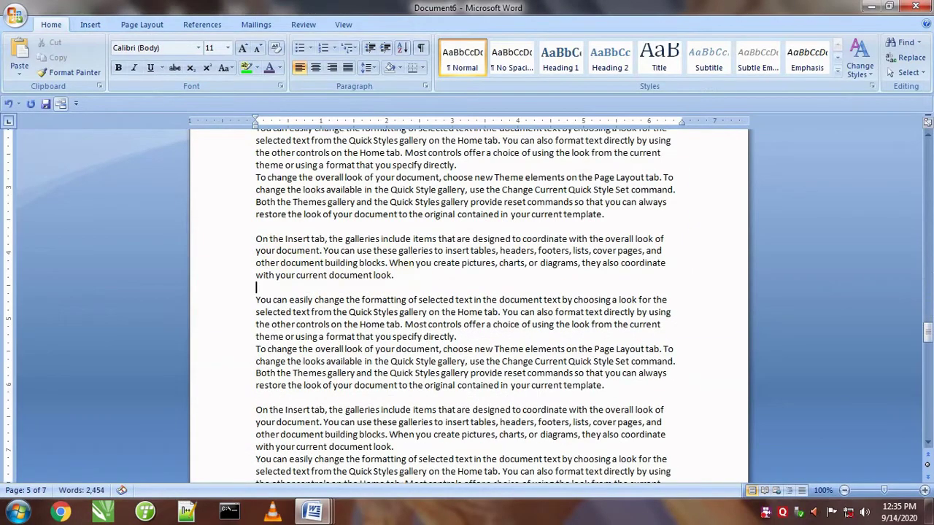
click(91, 24)
click(150, 59)
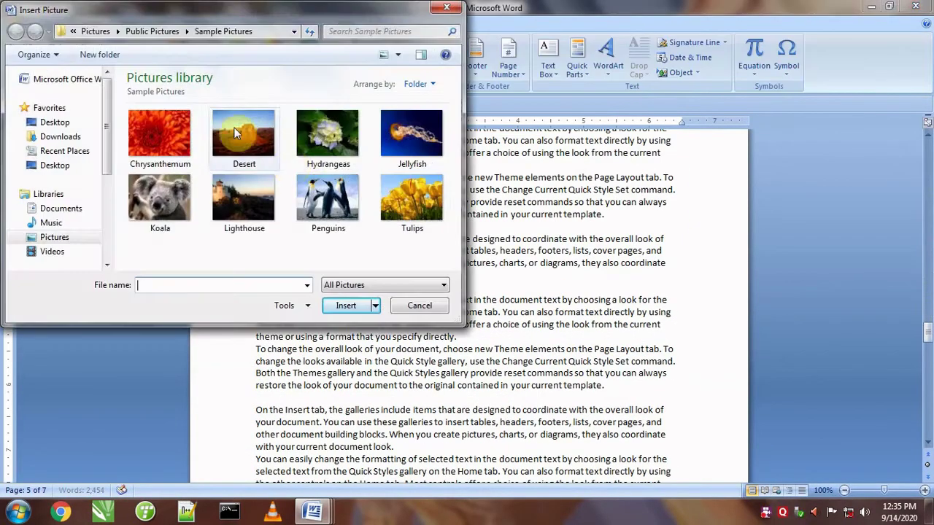
double_click(229, 205)
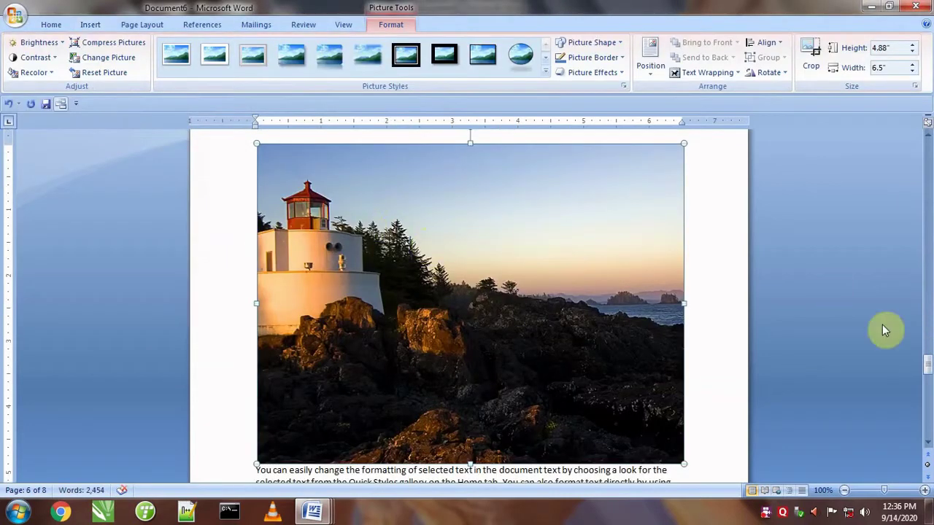
Use Go To to jump to the next graphic, then step backward through the pictures to the Success picture on page 1.
drag(926, 367, 911, 131)
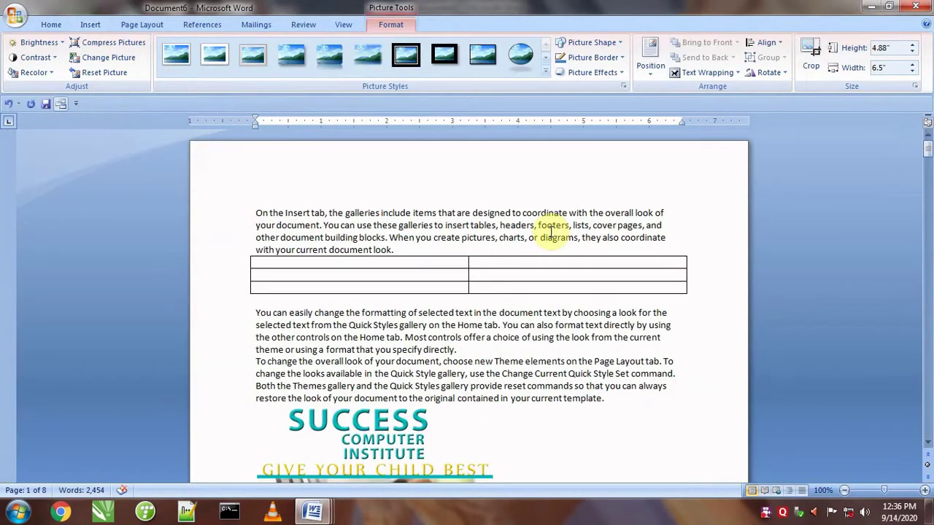
key(ctrl+g)
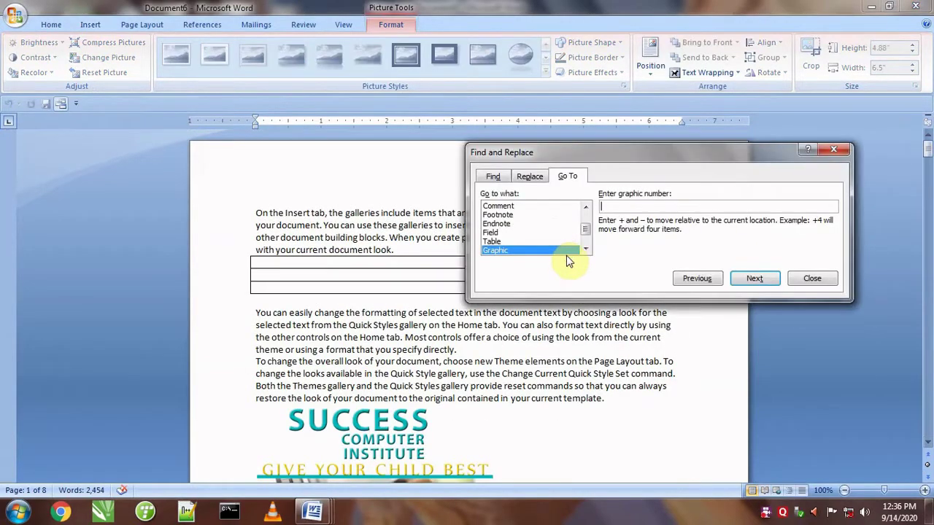
click(754, 280)
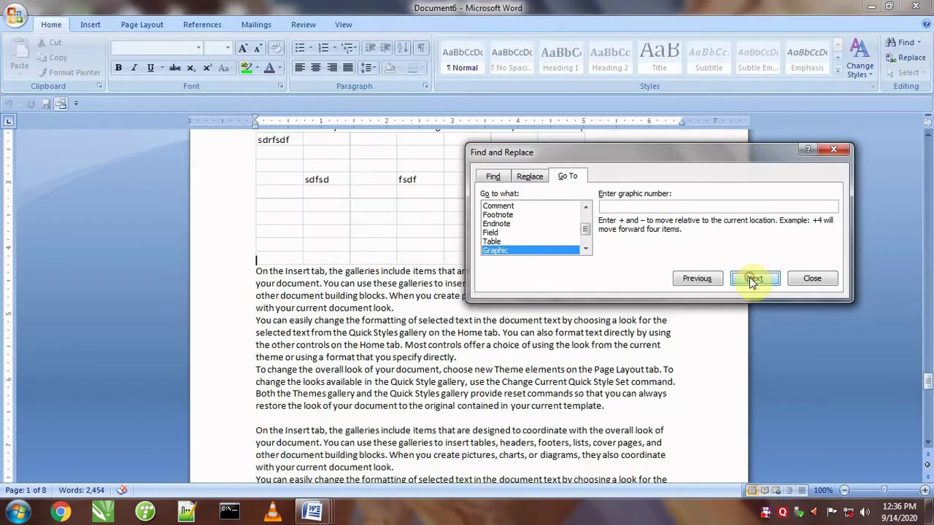
click(704, 279)
click(704, 279)
click(705, 279)
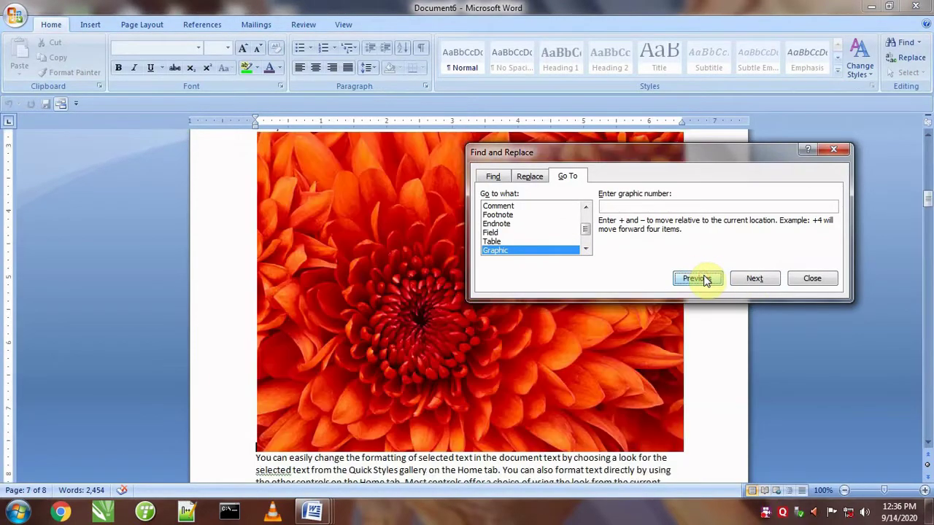
click(704, 279)
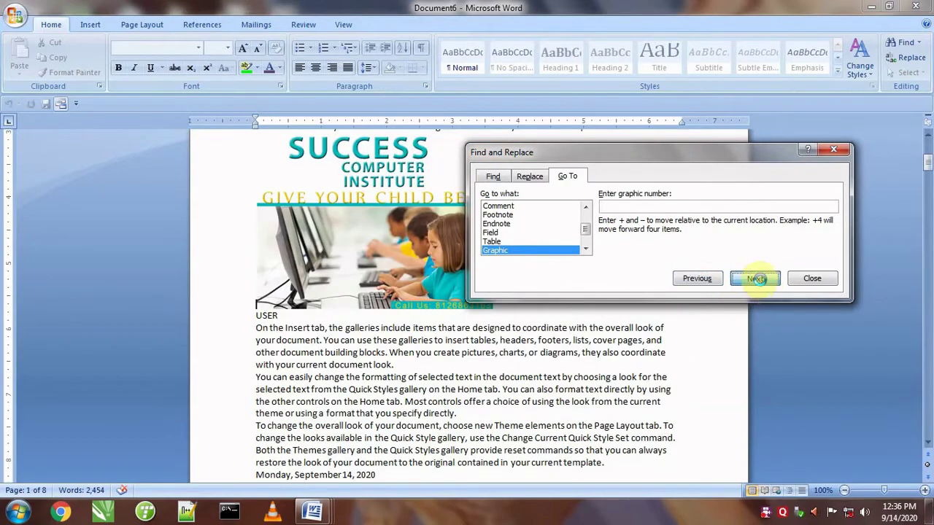
Step forward through the graphics with Go To, from the Success picture to the embedded worksheet on page 7.
click(760, 280)
click(760, 280)
click(761, 279)
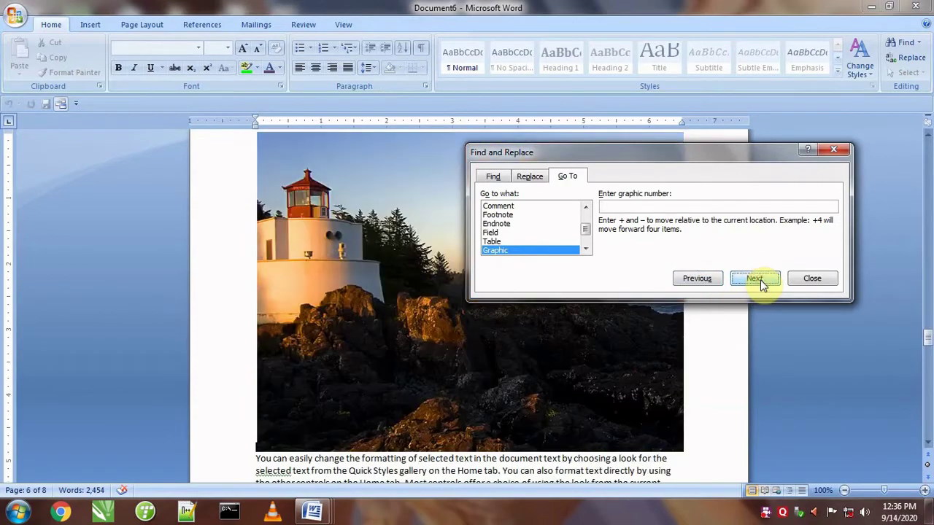
click(761, 279)
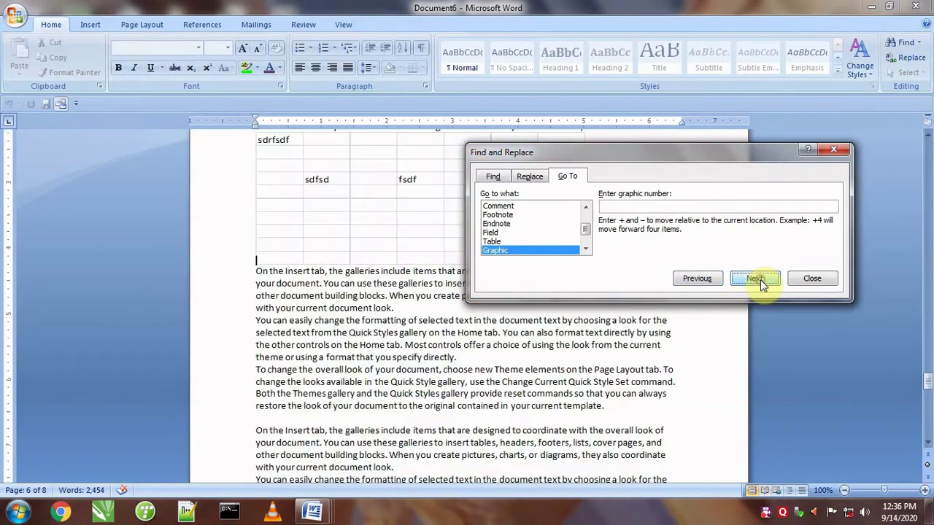
Set the Go To target to Equation and close the Find and Replace dialog.
click(585, 250)
click(586, 250)
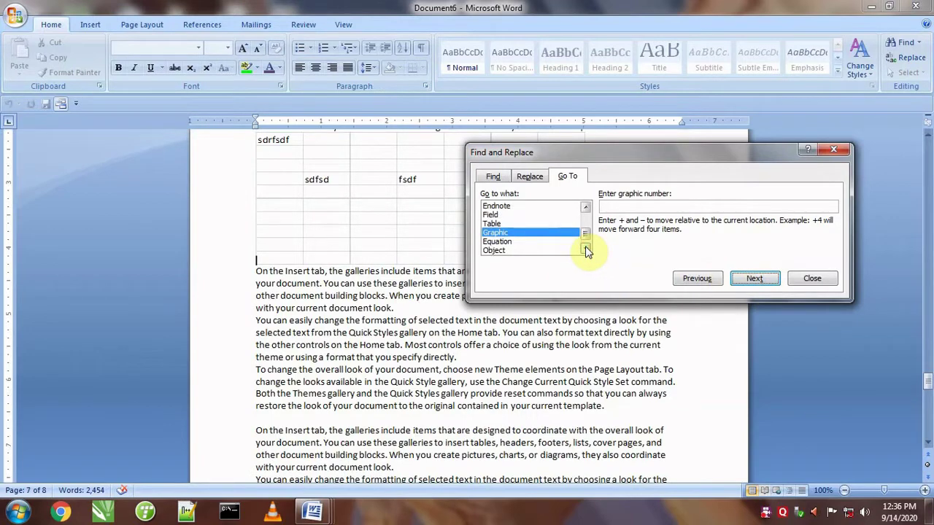
click(490, 241)
click(842, 150)
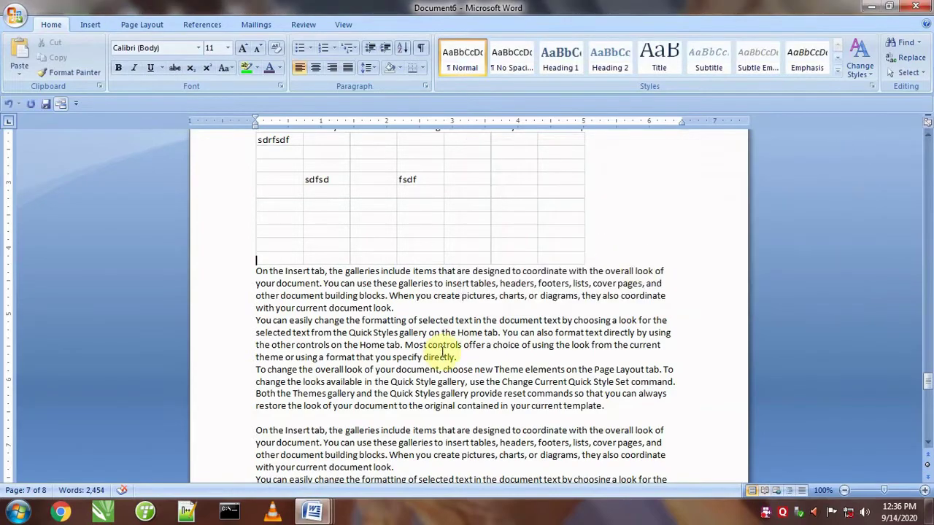
Insert a Microsoft Equation 3.0 object on a new line below the first "You can easily change" paragraph on page 1.
drag(928, 381, 930, 116)
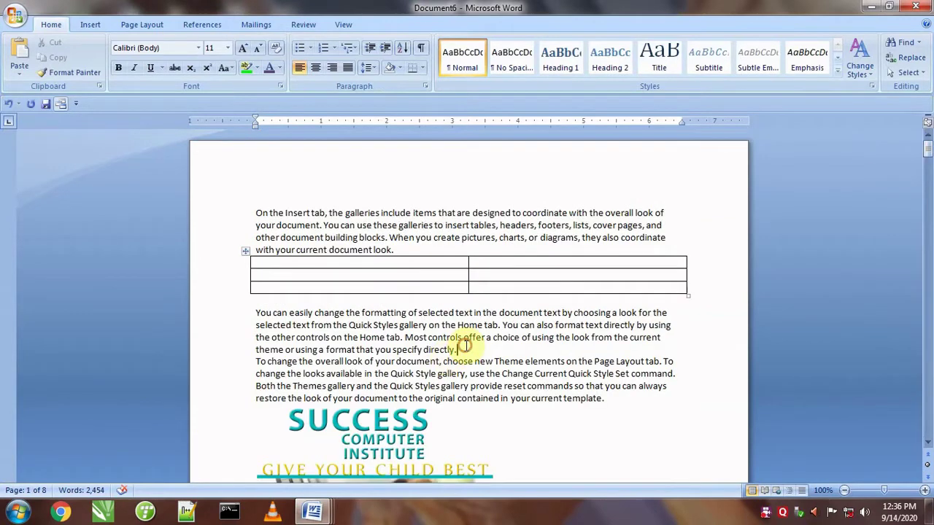
key(Return)
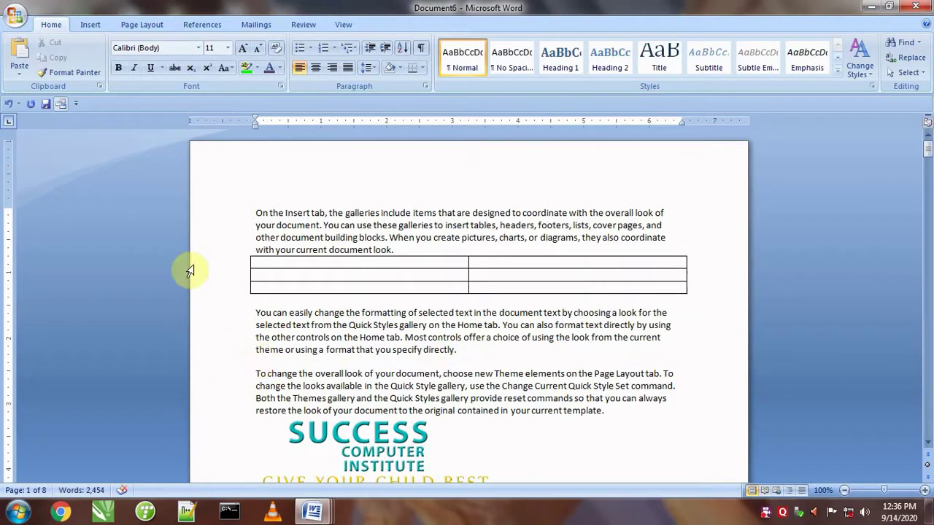
click(91, 26)
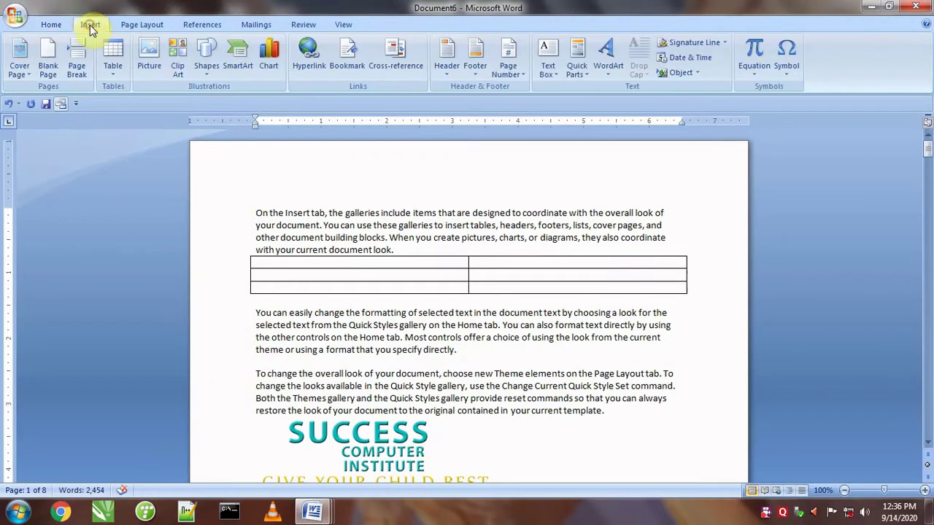
click(696, 74)
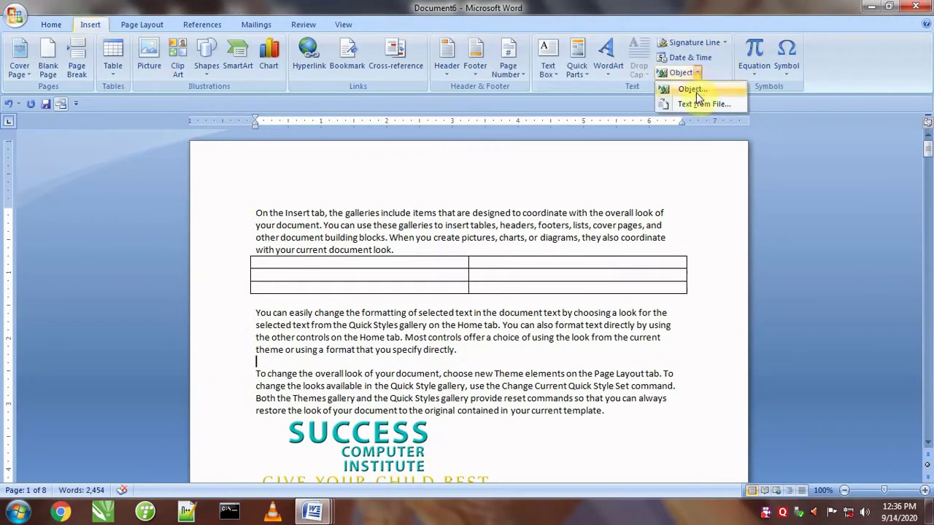
click(697, 89)
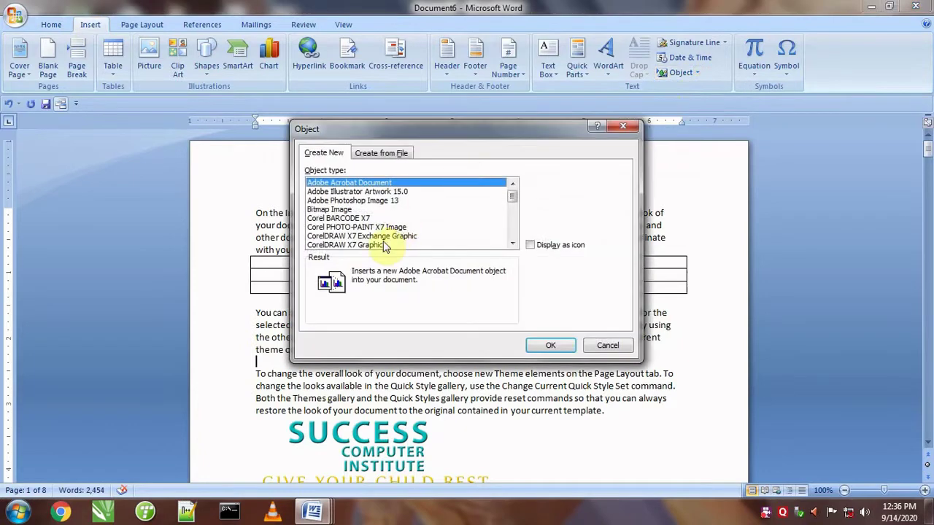
click(512, 245)
click(513, 245)
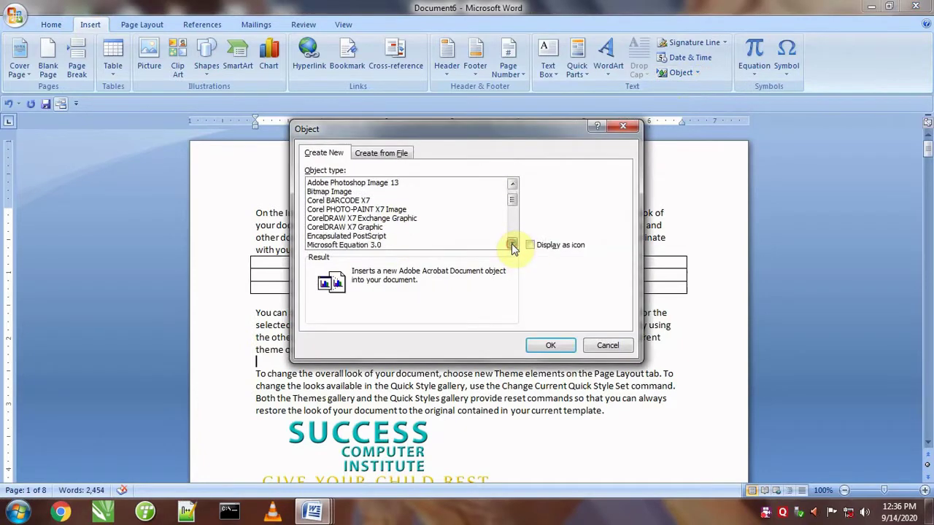
click(512, 245)
click(365, 236)
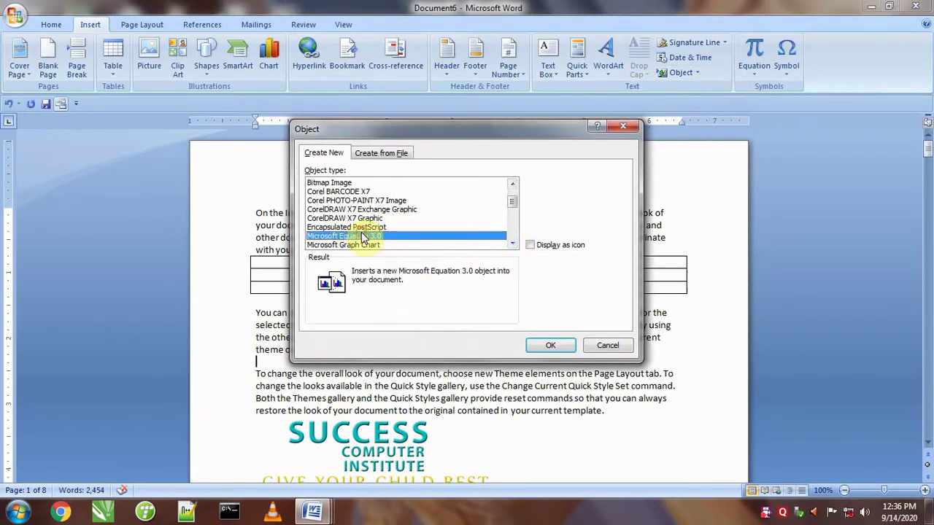
click(551, 348)
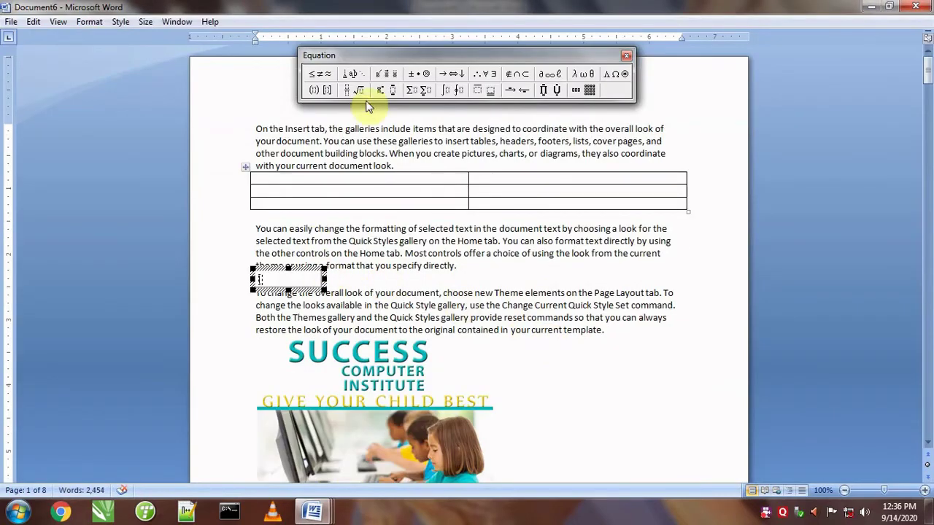
Build a square root of 21545 in the new equation and return to the document text.
click(357, 90)
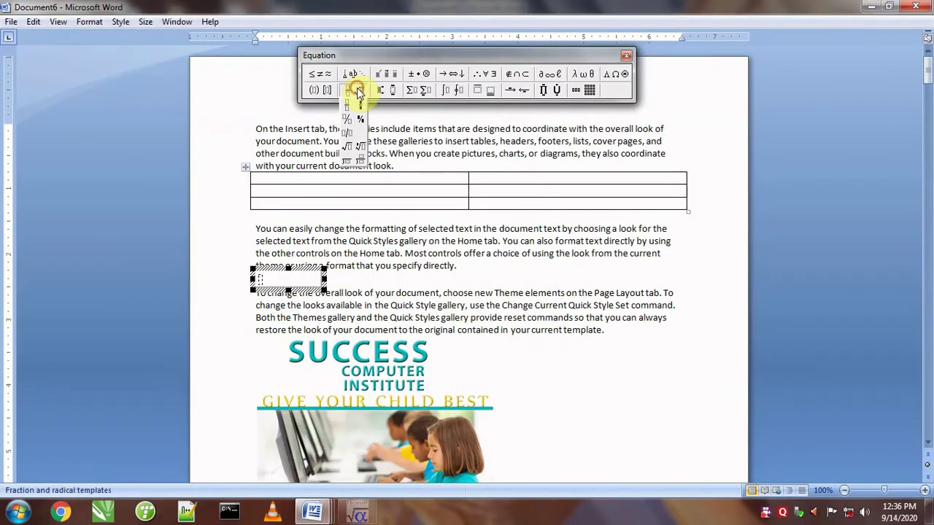
click(349, 151)
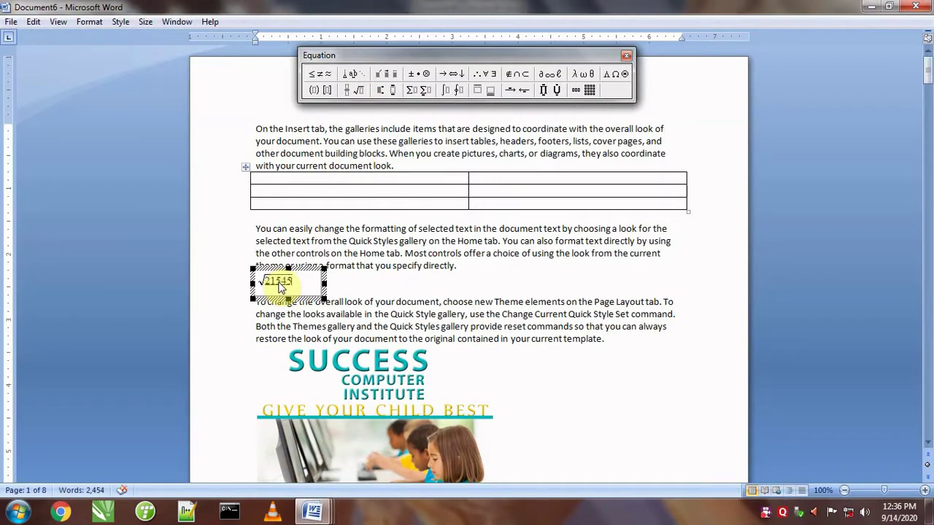
click(460, 313)
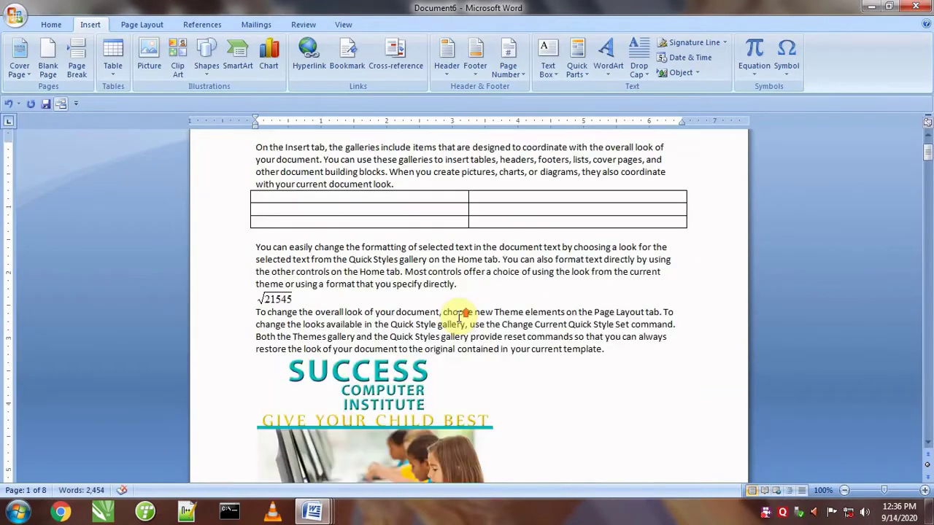
Insert a Microsoft Equation 3.0 object on a new line below the "On the Insert tab" paragraph that follows USER on page 1.
scroll(466, 312, down, 6)
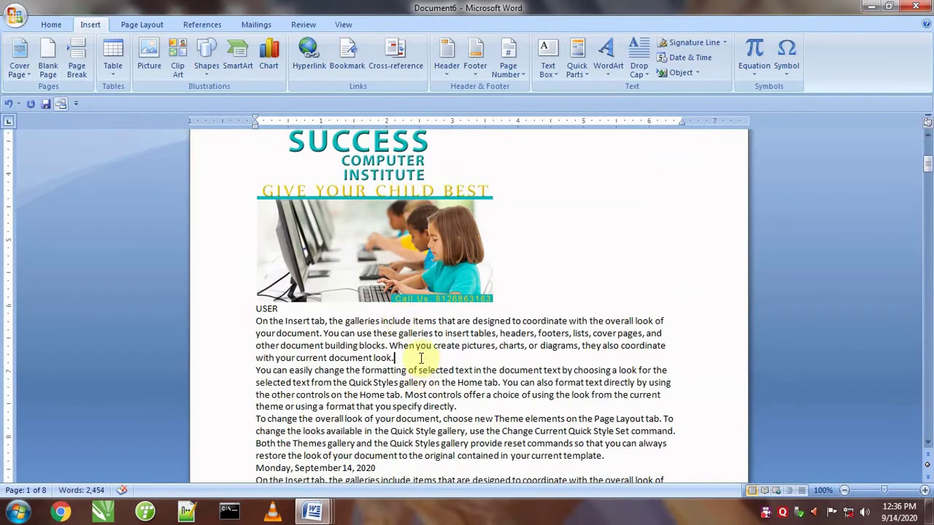
key(Return)
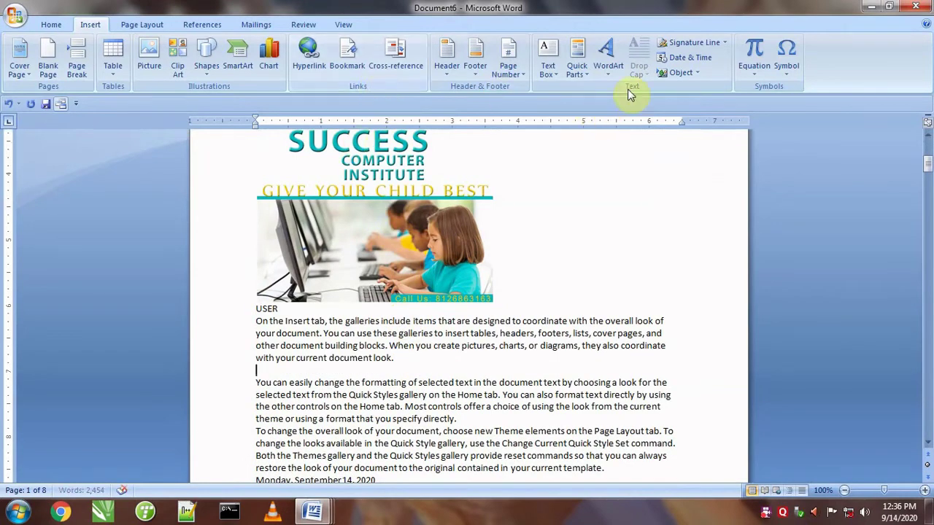
click(678, 73)
click(682, 89)
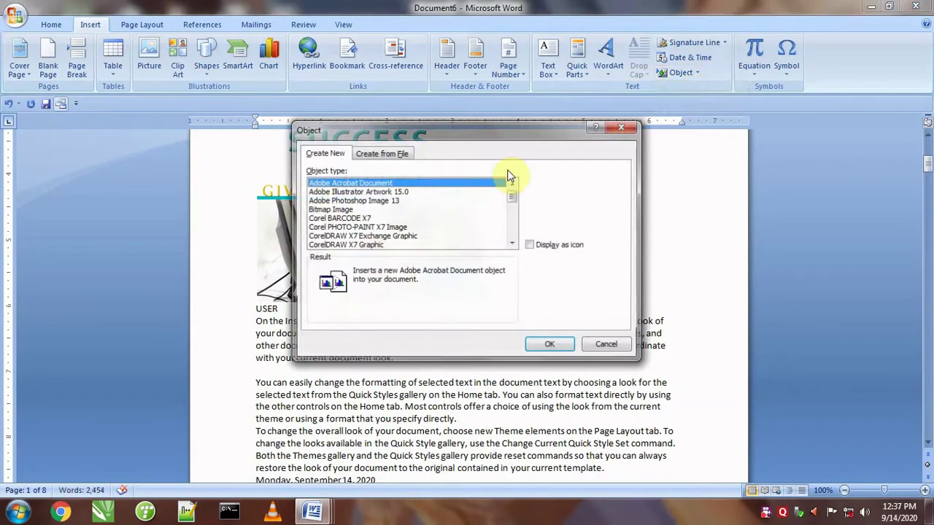
click(511, 244)
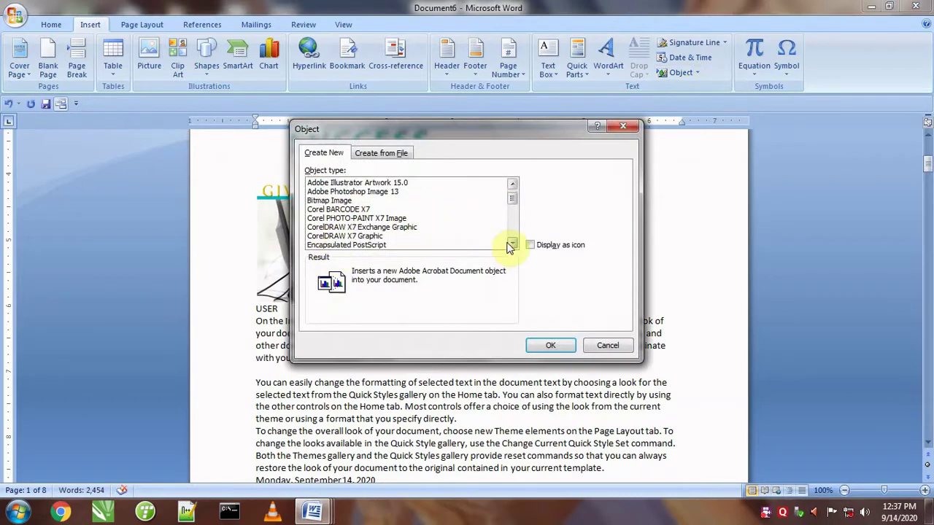
click(512, 245)
click(359, 245)
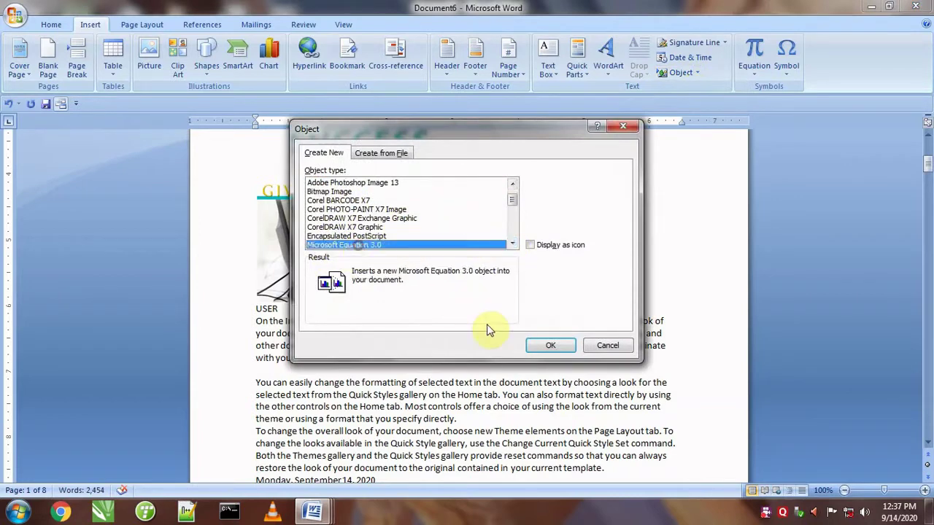
click(540, 346)
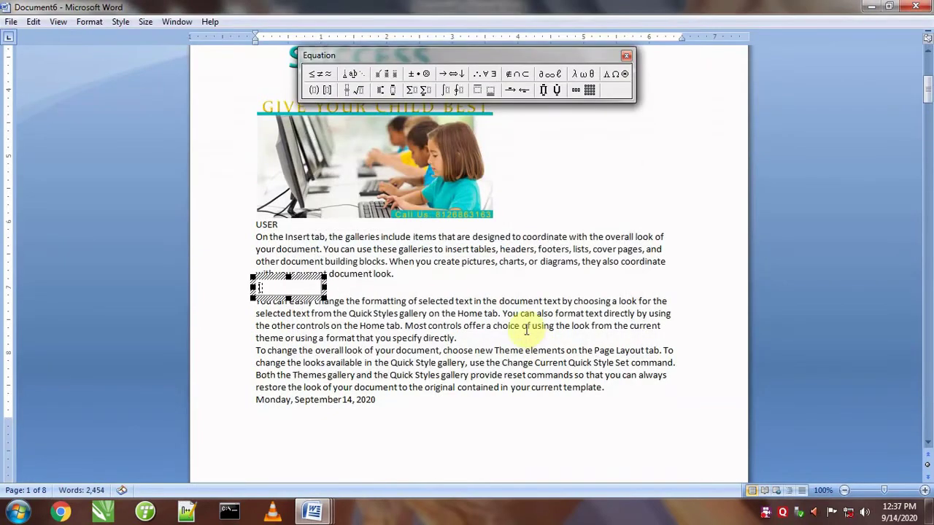
Build a summation of 4545 with lower limit 4545 in the equation and return to the document text.
click(427, 92)
click(430, 107)
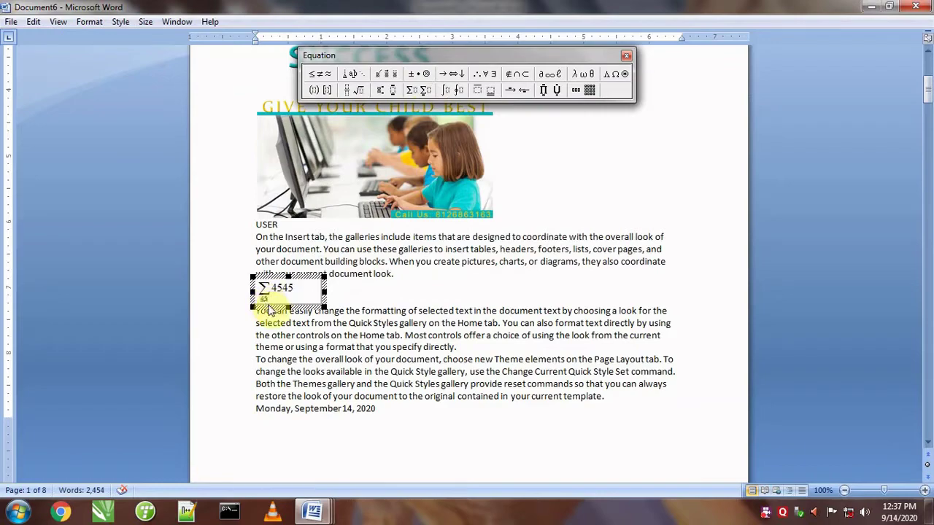
click(385, 357)
Insert a Microsoft Equation 3.0 object on a new line below the first "On the Insert tab" paragraph on page 2.
scroll(371, 349, down, 10)
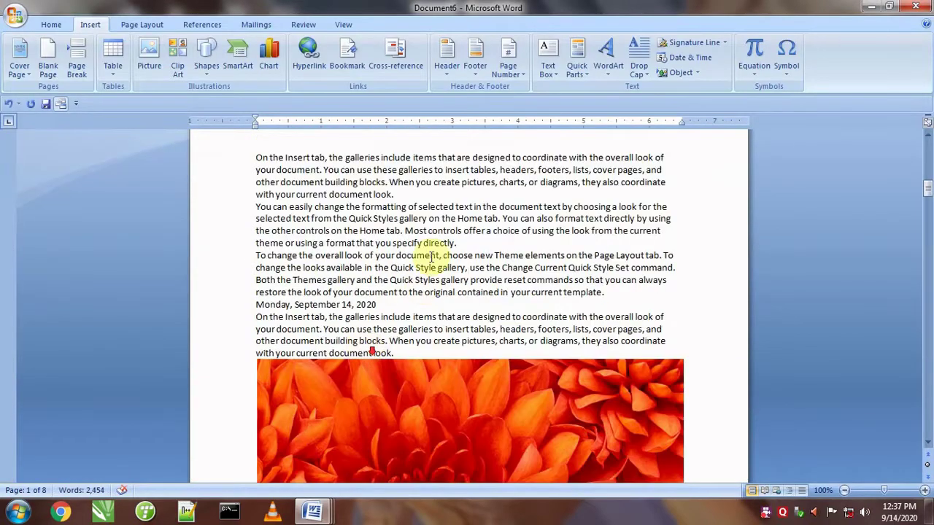
click(411, 193)
key(Return)
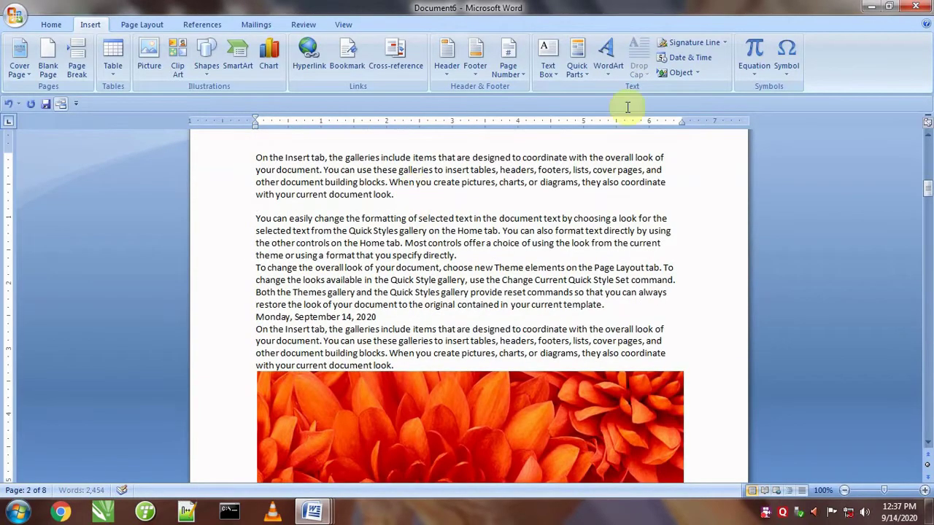
click(698, 73)
click(686, 88)
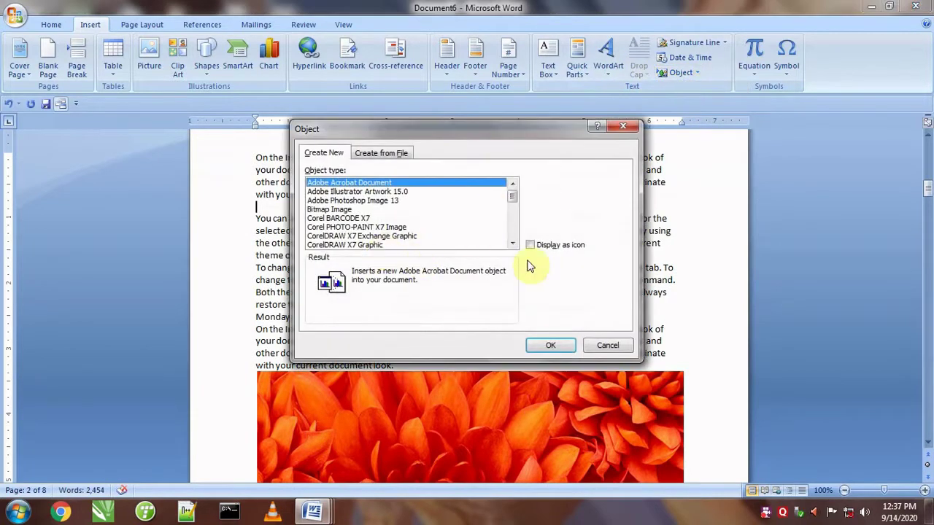
double_click(513, 245)
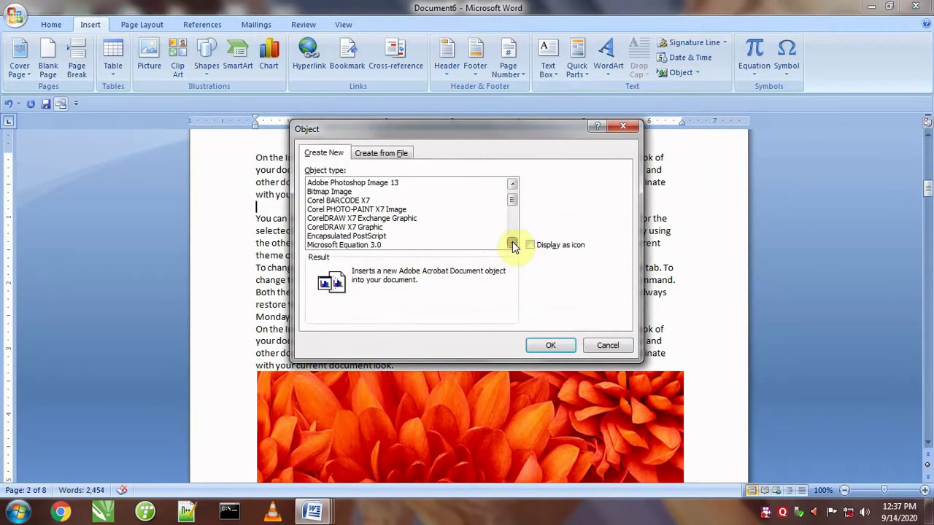
click(371, 245)
click(550, 345)
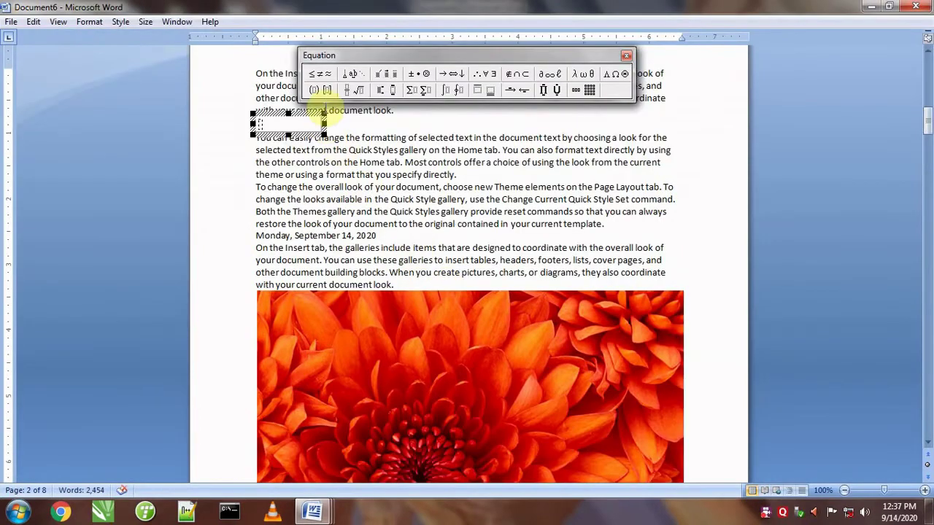
Enter 4545454 between vertical bars in the page 2 equation and return to the document text.
click(332, 90)
click(332, 130)
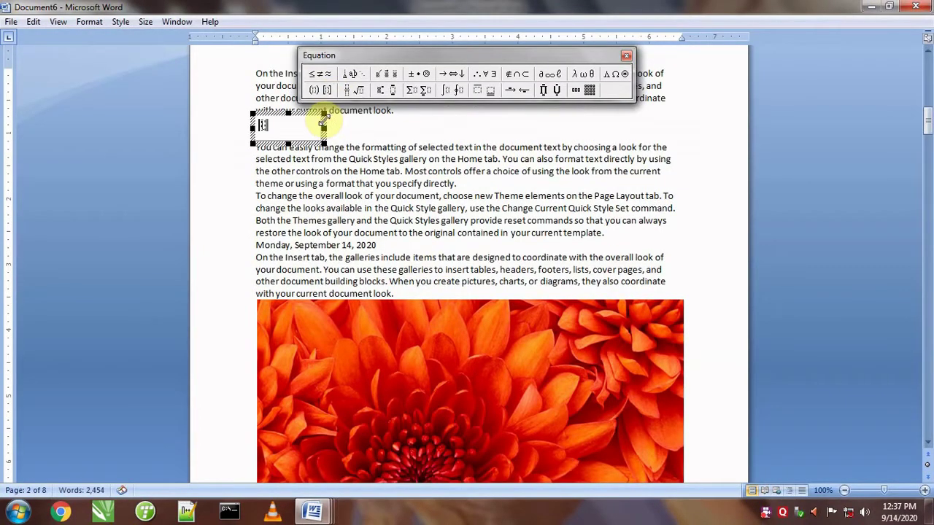
text(4545454)
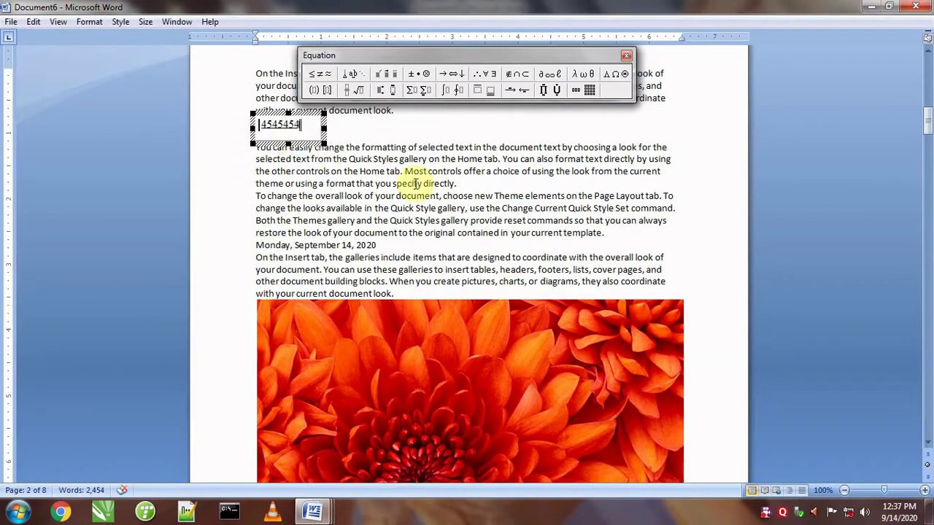
click(569, 206)
From the first paragraph on page 1, step forward through the equations with Go To, then step back to the square root equation.
scroll(329, 272, up, 15)
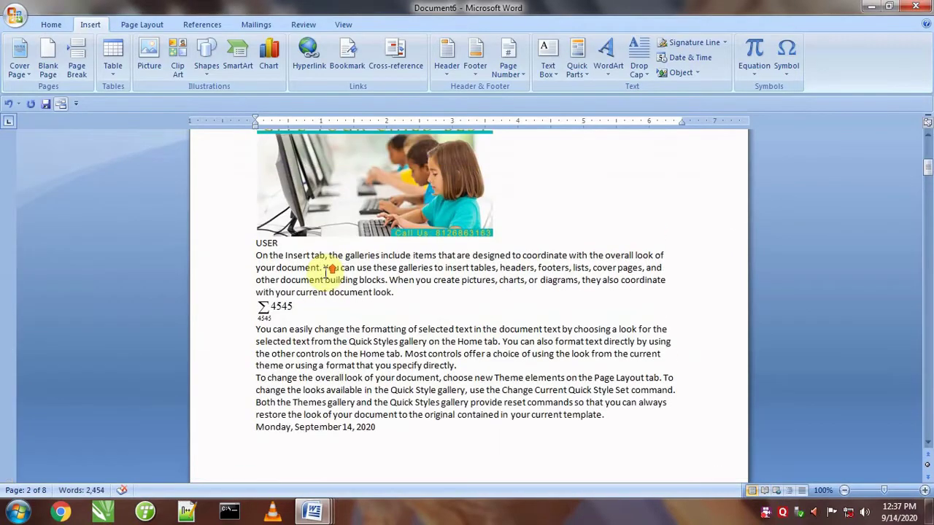
click(320, 224)
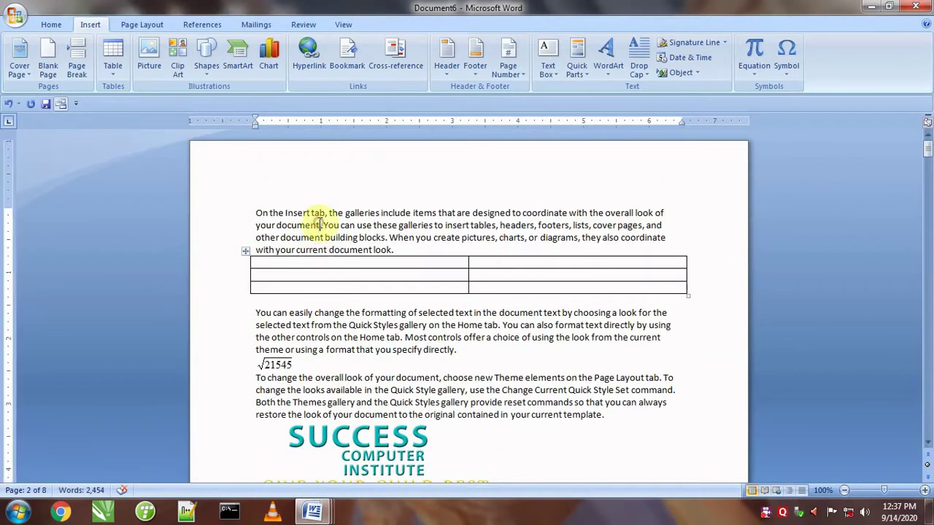
key(ctrl+g)
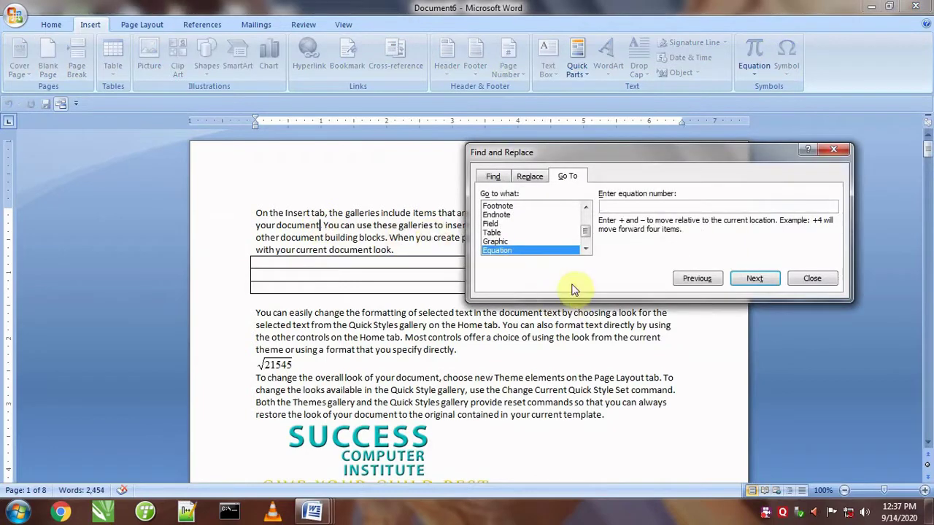
click(768, 281)
click(768, 281)
click(768, 281)
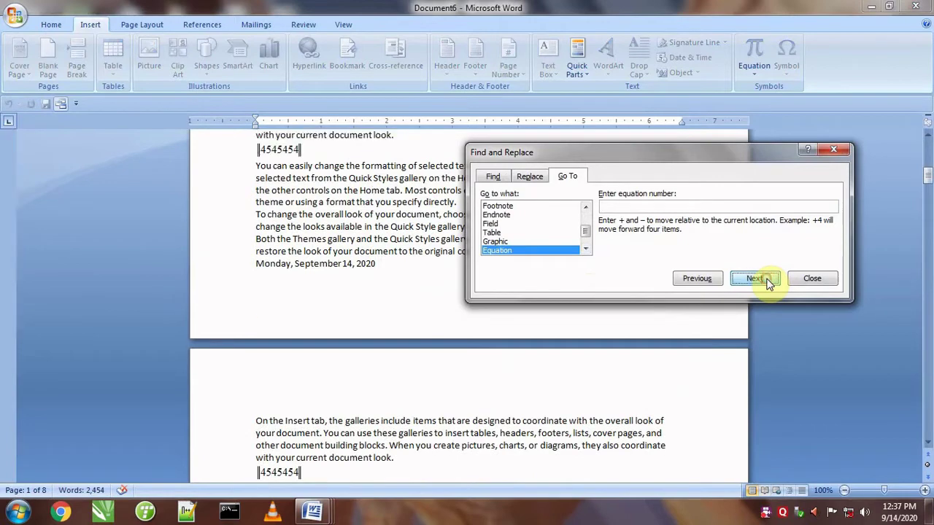
click(696, 282)
click(696, 283)
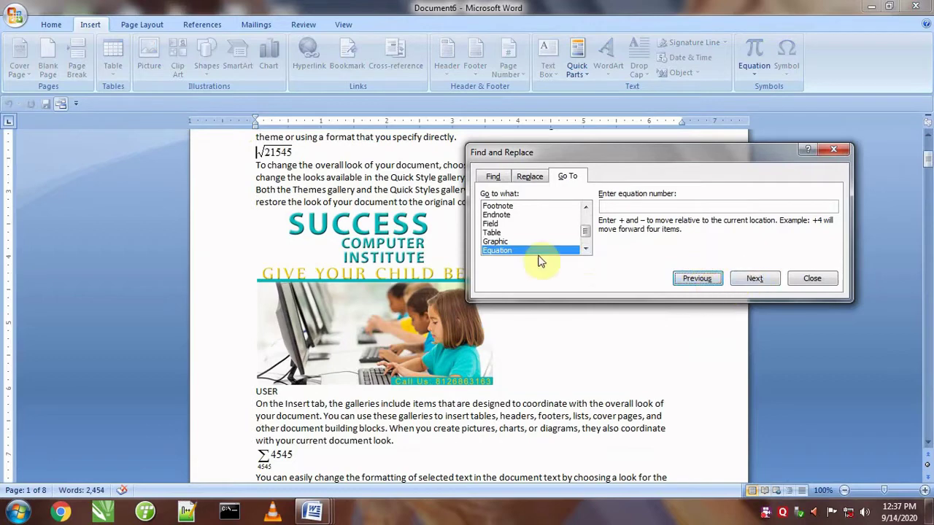
Set the Go To target to Object and close the Find and Replace dialog.
click(584, 250)
click(509, 253)
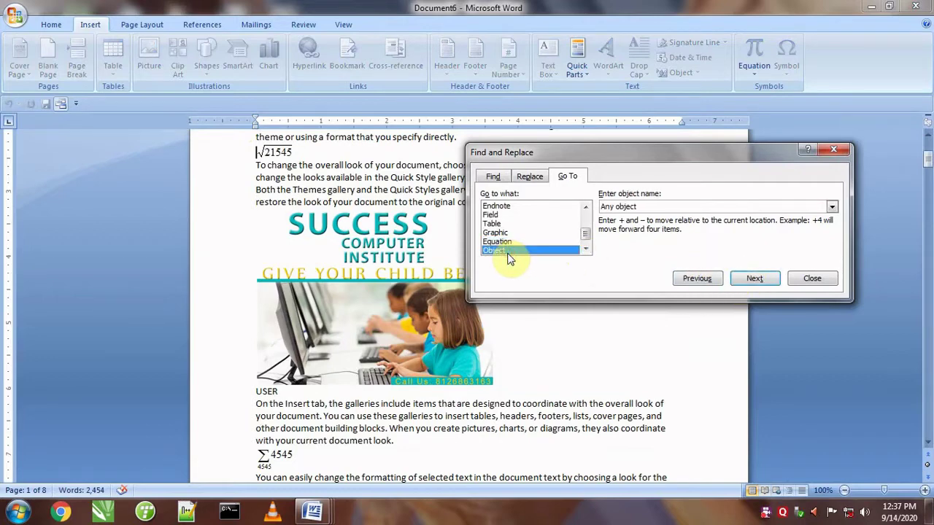
click(831, 151)
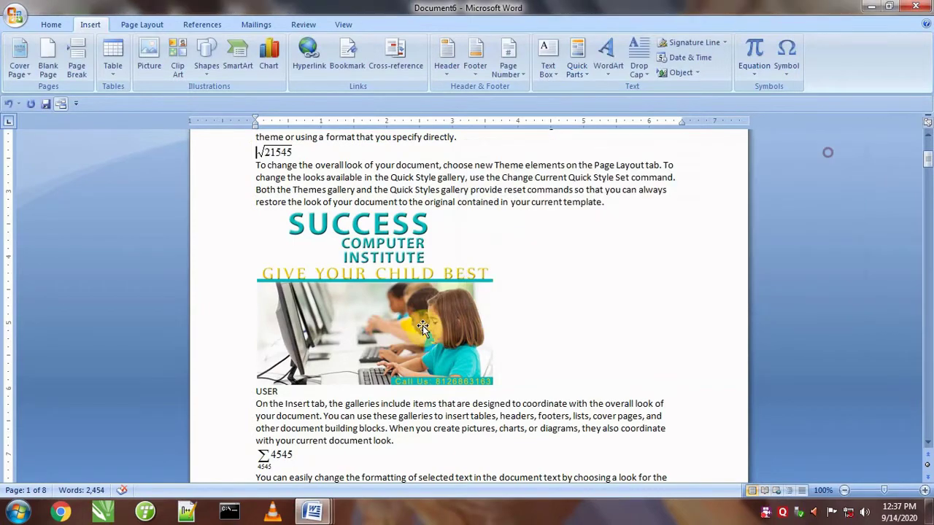
Insert a Bitmap Image object on a new line below the "You can easily change" paragraph that follows the summation equation on page 1.
scroll(420, 307, up, 5)
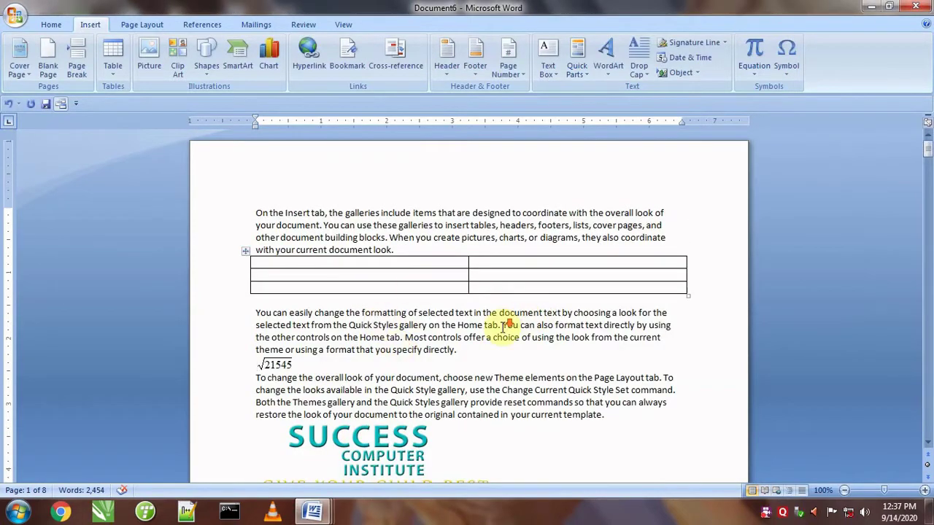
key(ctrl+z)
key(ctrl+z)
key(ctrl+z)
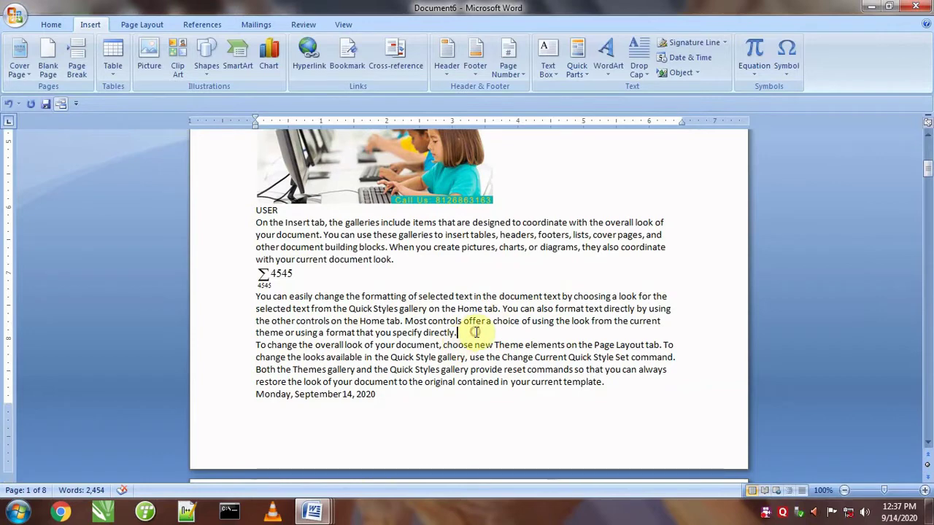
key(ctrl+z)
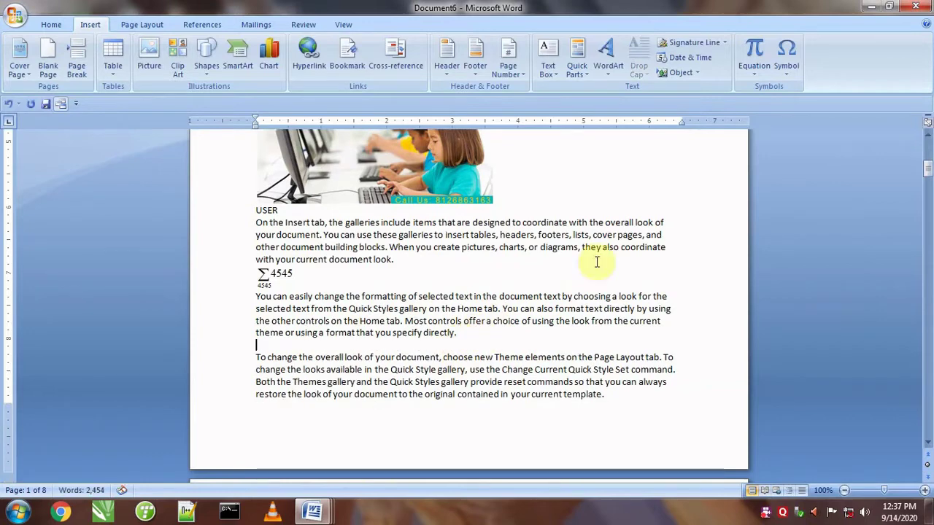
click(690, 75)
drag(428, 136, 627, 143)
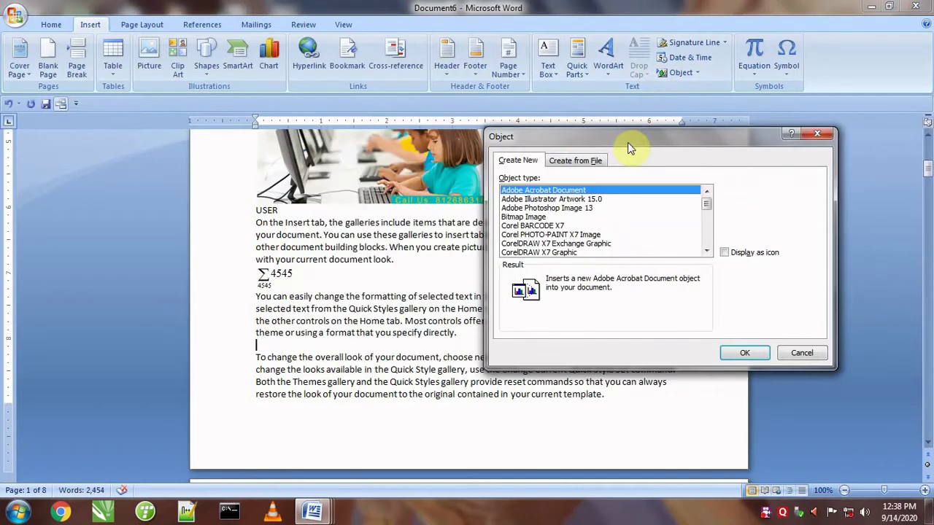
click(530, 217)
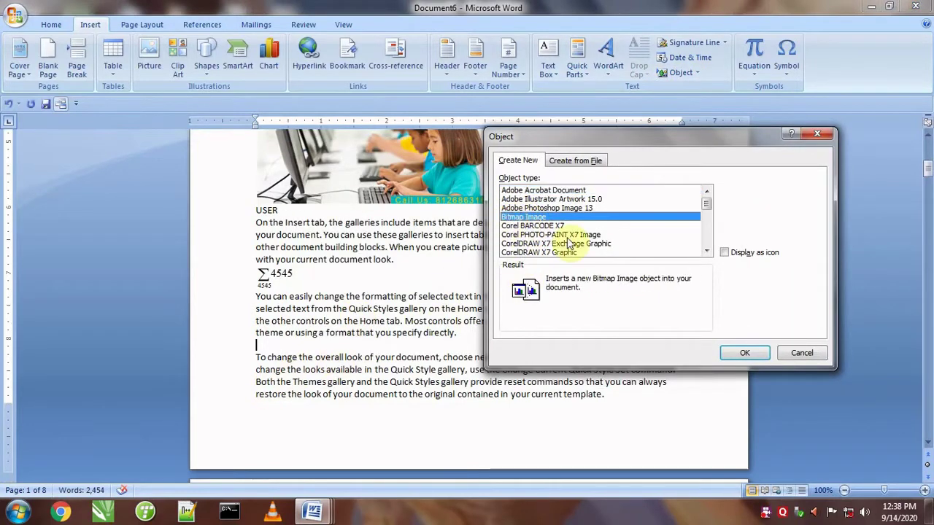
click(740, 355)
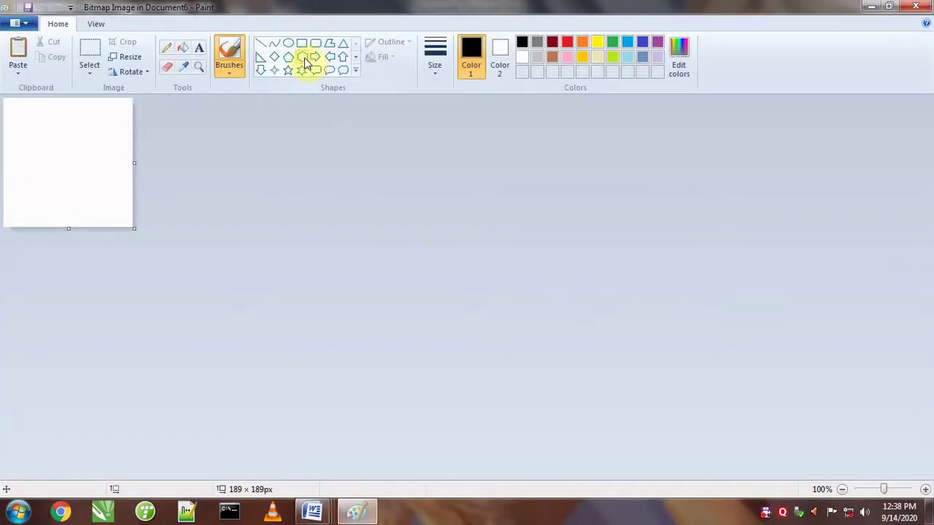
Draw a hexagon about 112 × 102 px in the Paint bitmap, then close Paint to return to the document.
click(303, 59)
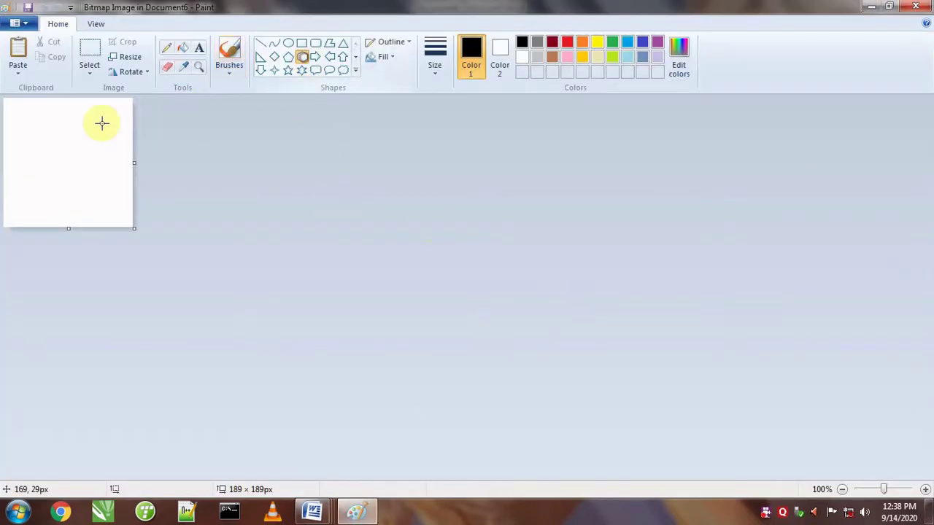
drag(30, 119, 110, 188)
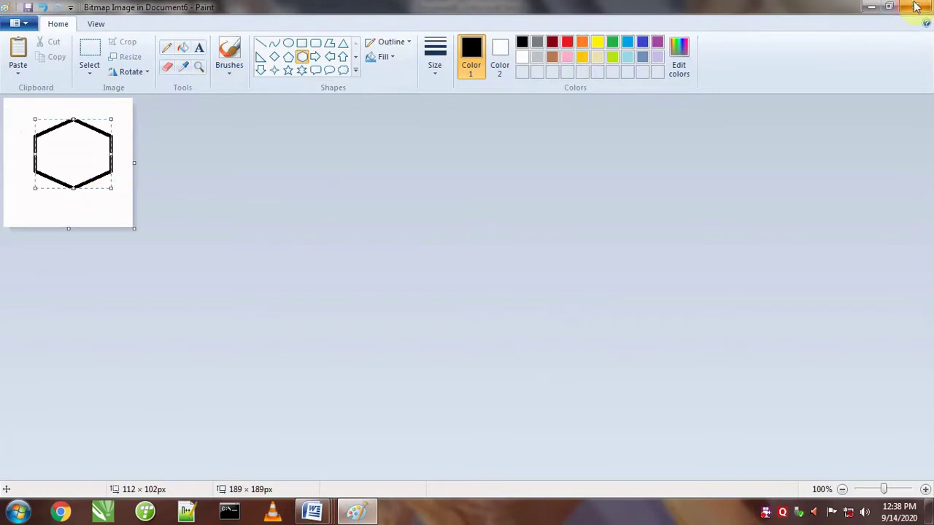
click(916, 6)
click(327, 377)
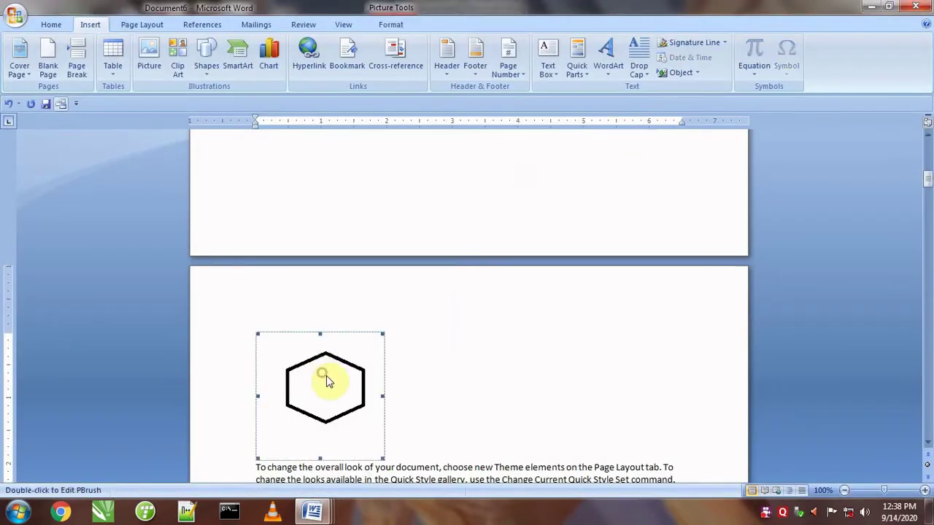
Insert a Microsoft Graph Chart object on a new line below the paragraph following the 4545454 equation on page 2, and close its datasheet.
scroll(377, 357, down, 9)
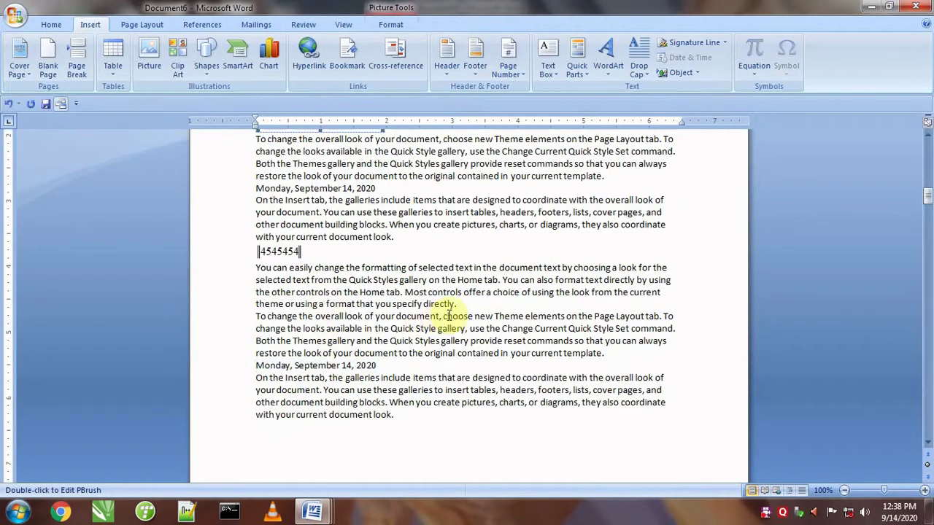
click(473, 308)
key(Return)
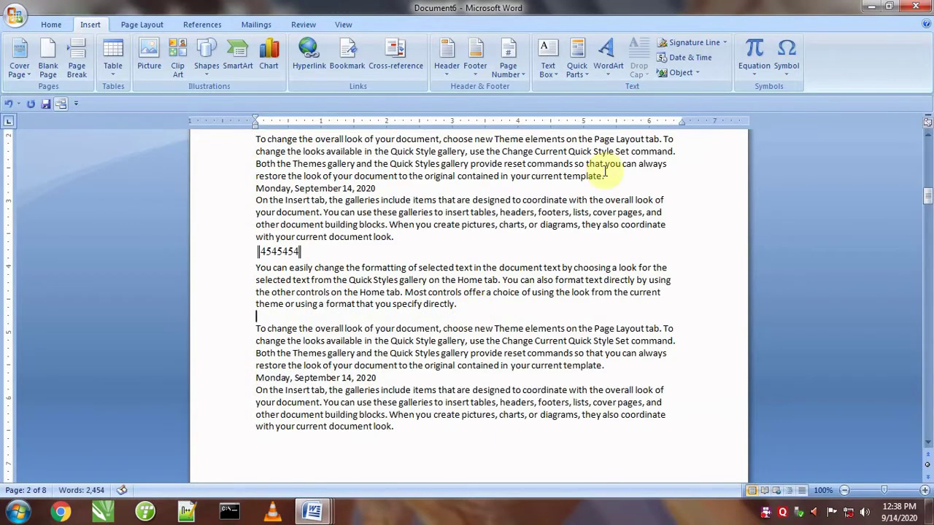
click(673, 72)
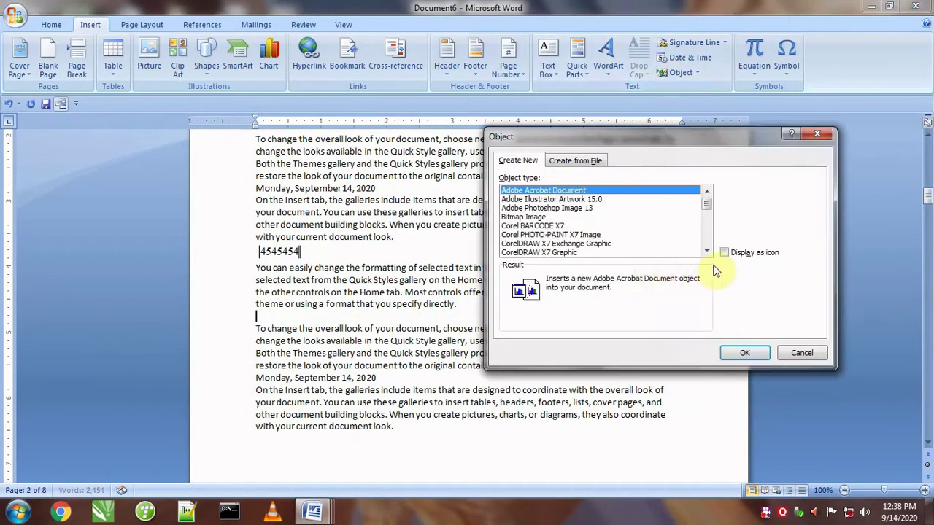
double_click(706, 251)
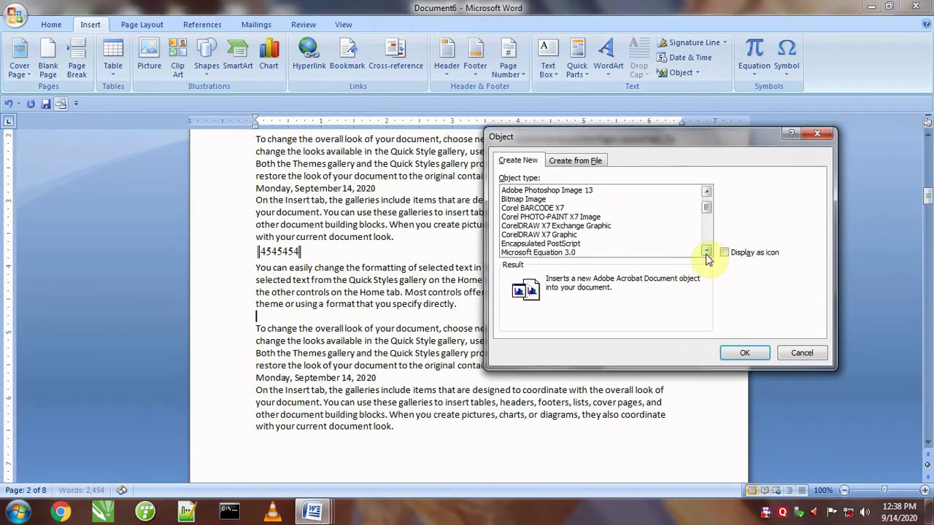
click(706, 252)
click(524, 254)
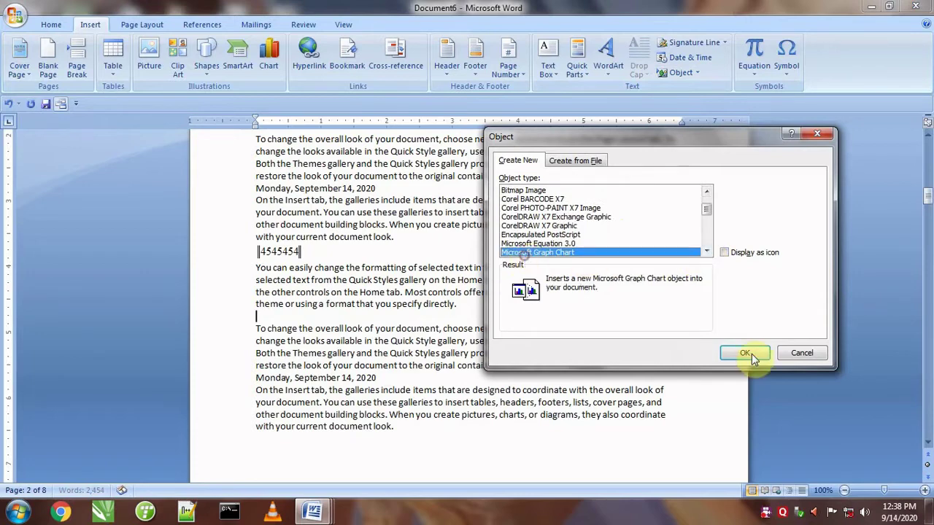
click(750, 353)
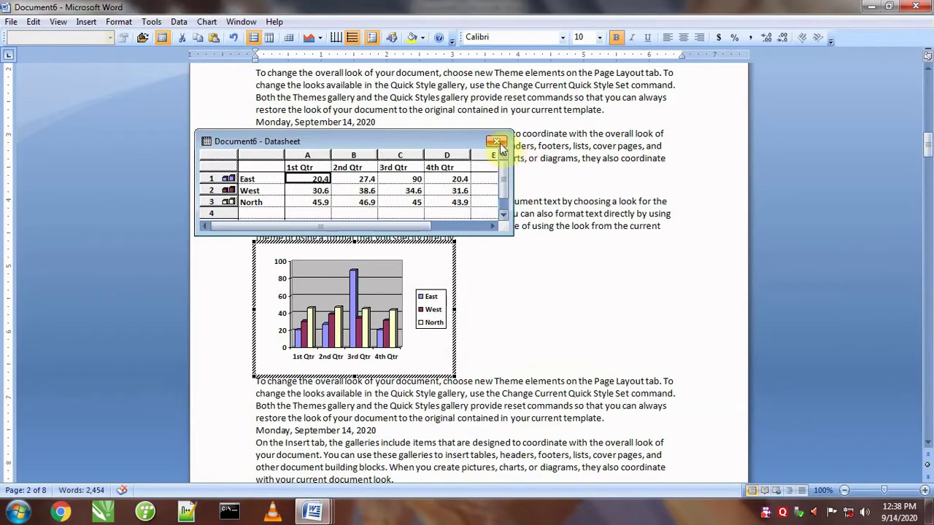
click(499, 143)
click(504, 285)
Insert a Microsoft Equation 3.0 object on the blank line between the paragraphs below the flower picture on page 3.
scroll(450, 350, down, 5)
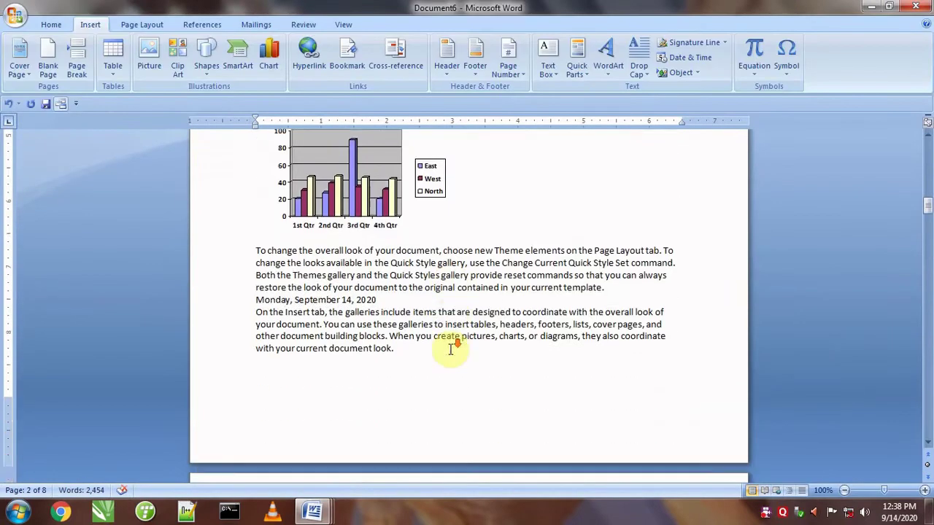
scroll(450, 350, down, 15)
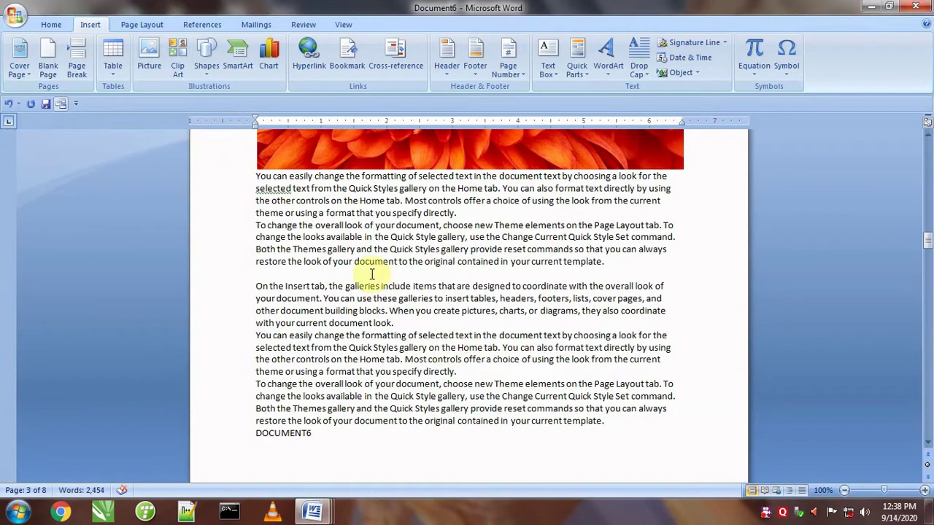
click(371, 274)
click(675, 76)
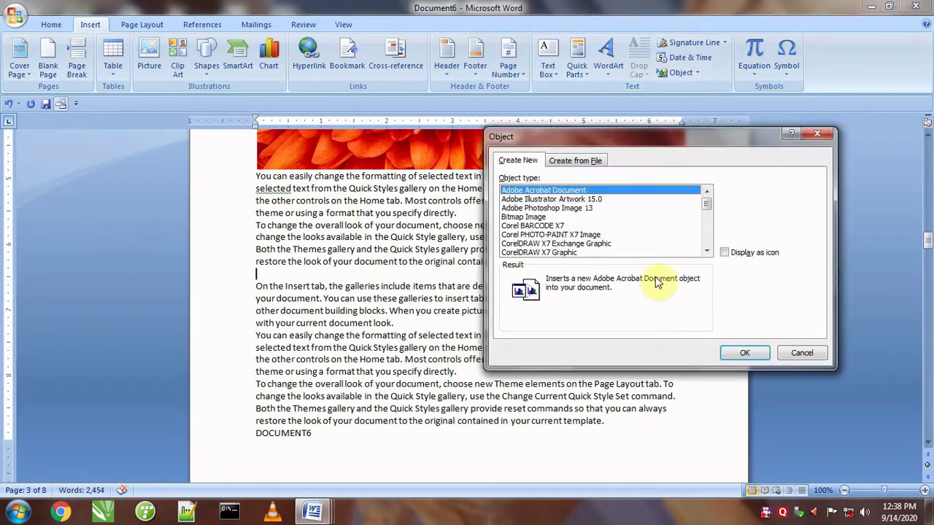
click(707, 252)
click(707, 252)
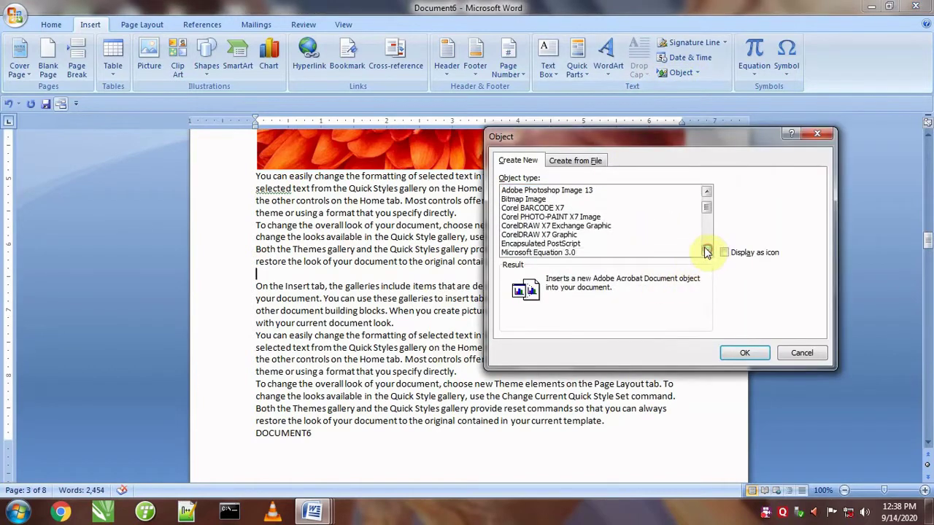
click(565, 253)
click(743, 353)
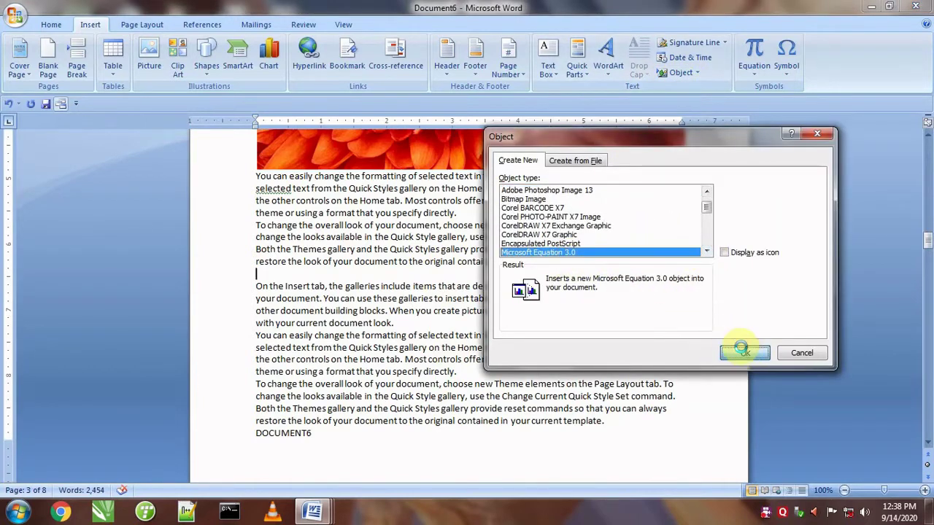
Build an nth-root equation with index 123213 and radicand 23213, and return to the document text.
click(360, 91)
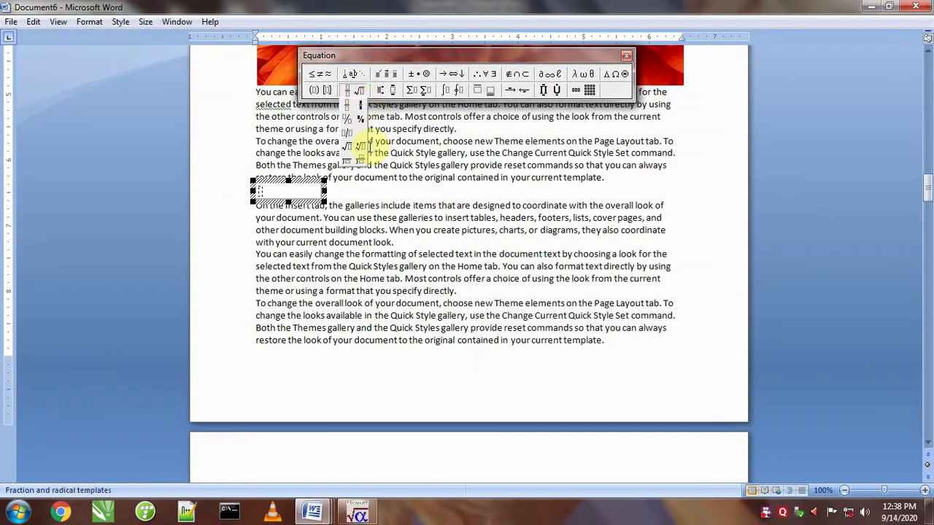
click(362, 146)
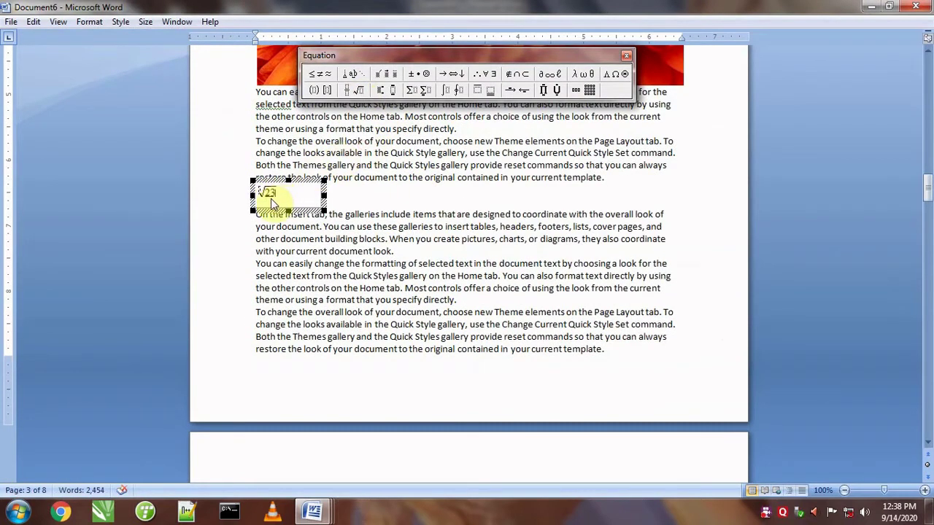
click(445, 236)
Insert a Microsoft Office Excel Chart object on a new line below the last "You can easily change" paragraph on page 3, and leave chart editing.
scroll(348, 376, down, 4)
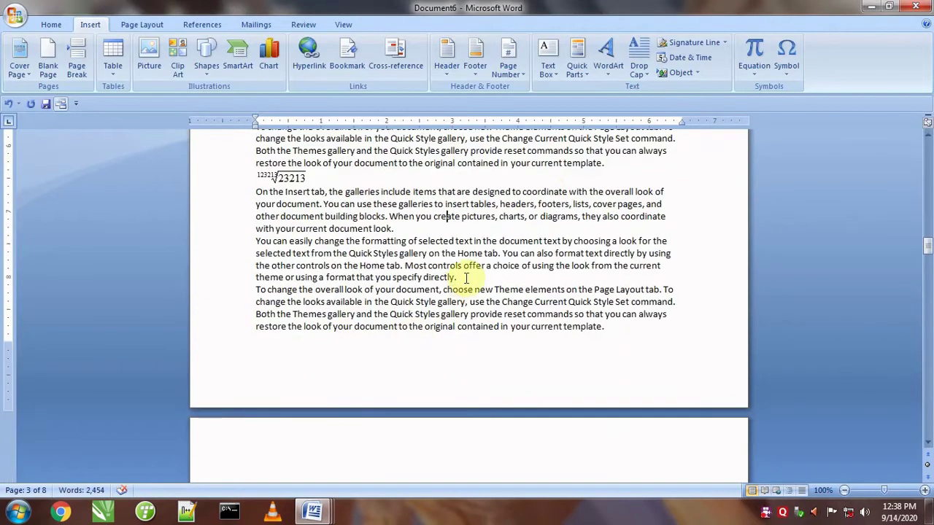
key(Return)
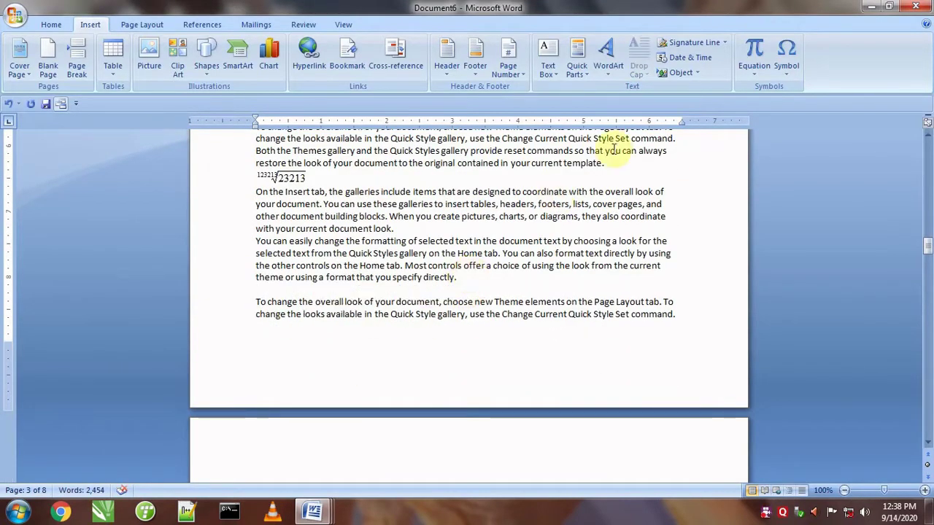
click(679, 72)
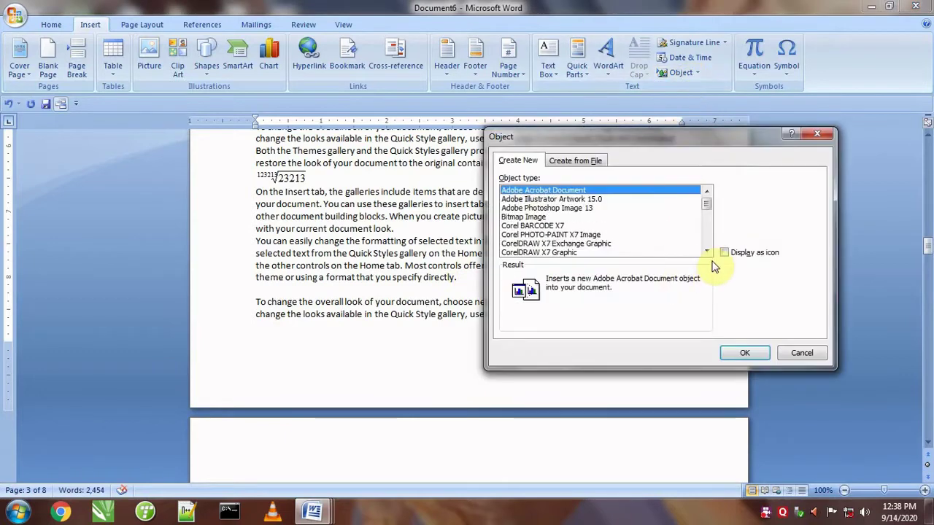
click(708, 252)
click(708, 252)
click(708, 252)
click(708, 252)
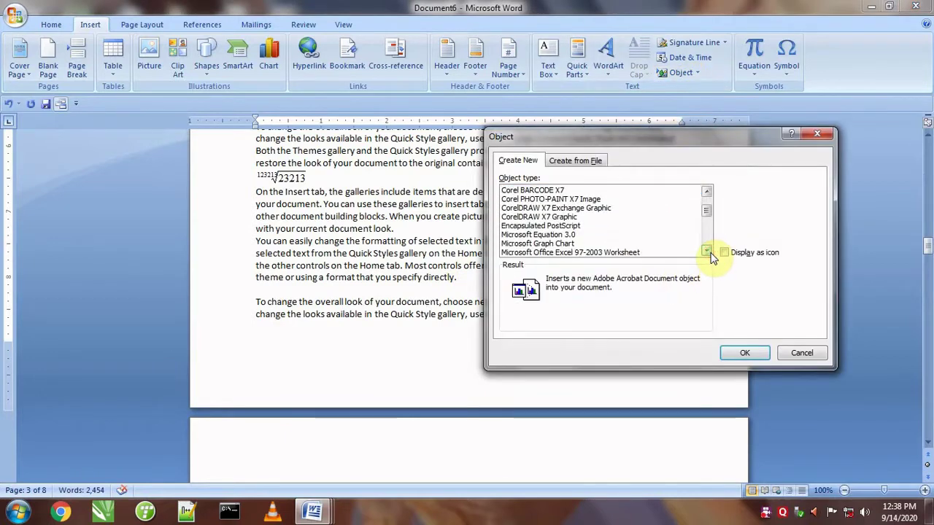
click(707, 251)
click(707, 251)
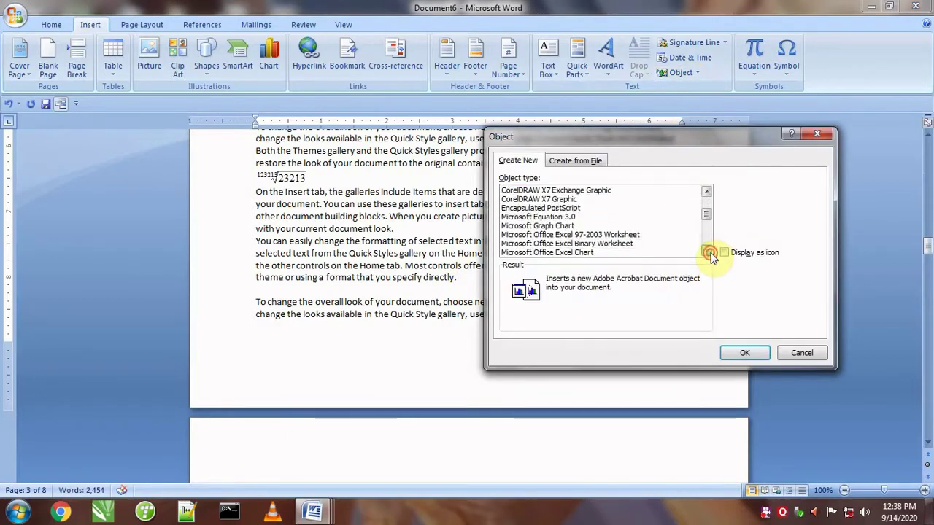
click(574, 253)
click(743, 353)
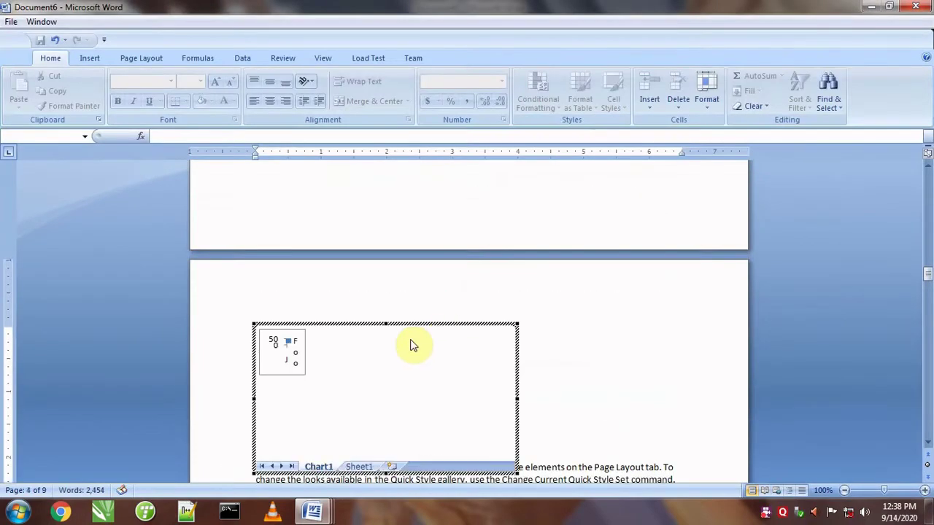
click(588, 356)
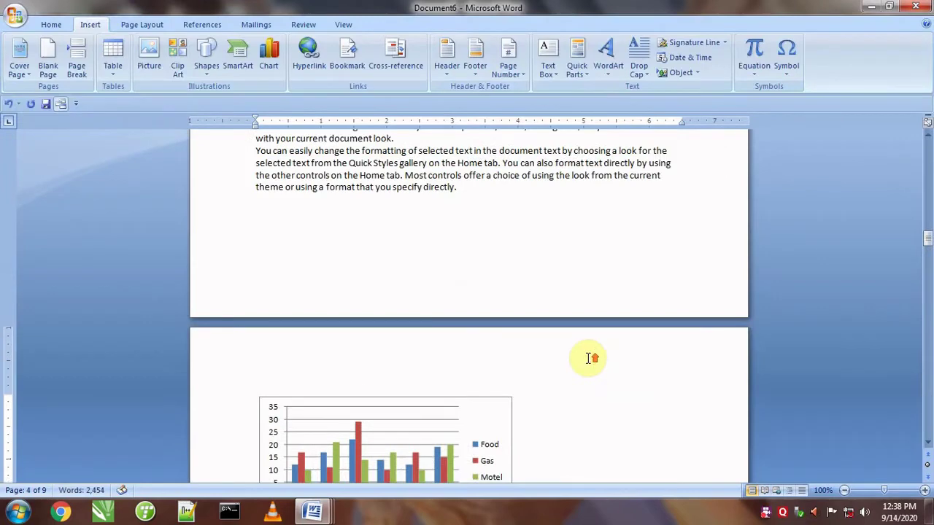
From the first paragraph on page 1, step forward through the objects with Go To as far as the column chart on page 2.
scroll(591, 358, up, 10)
scroll(330, 396, down, 5)
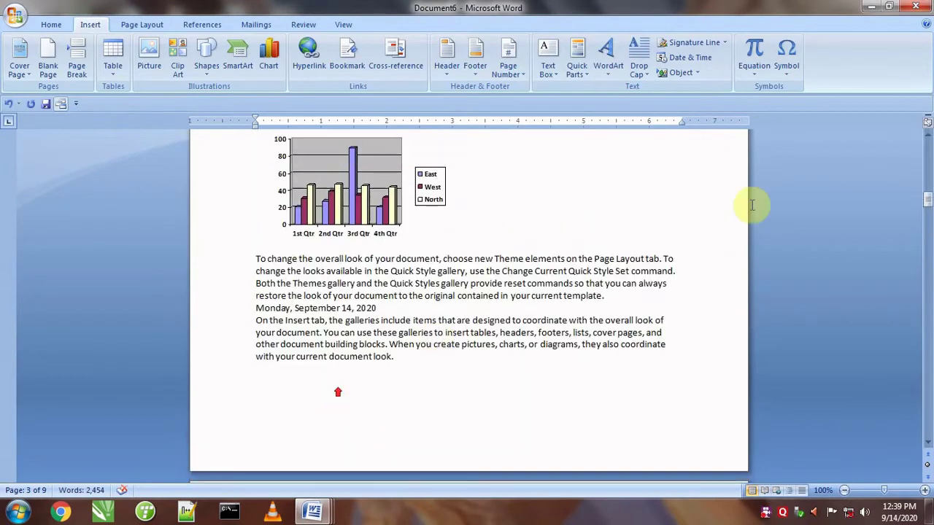
drag(928, 199, 928, 147)
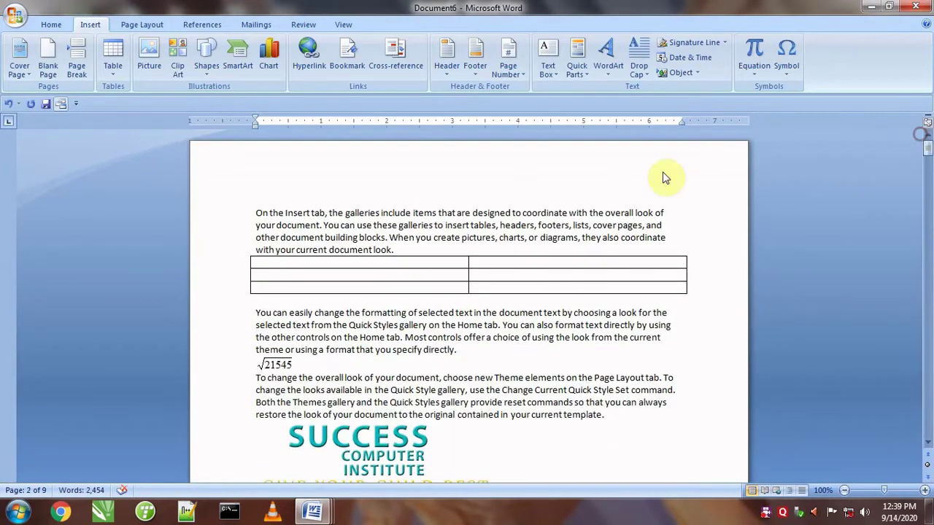
click(397, 222)
key(ctrl+g)
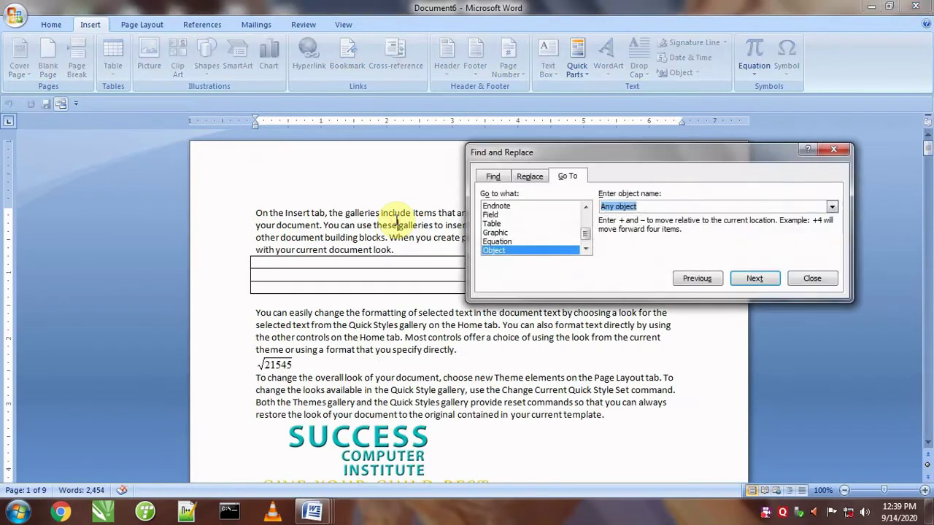
click(753, 281)
click(753, 282)
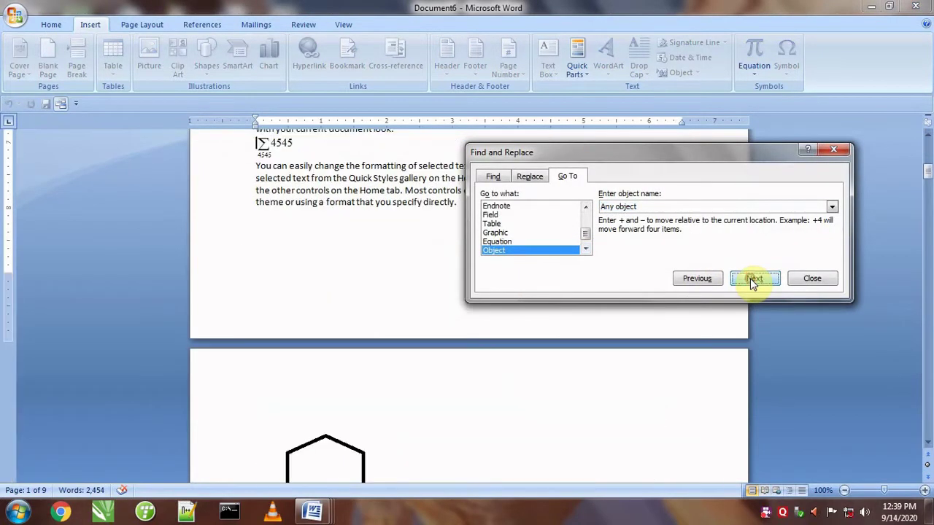
click(753, 282)
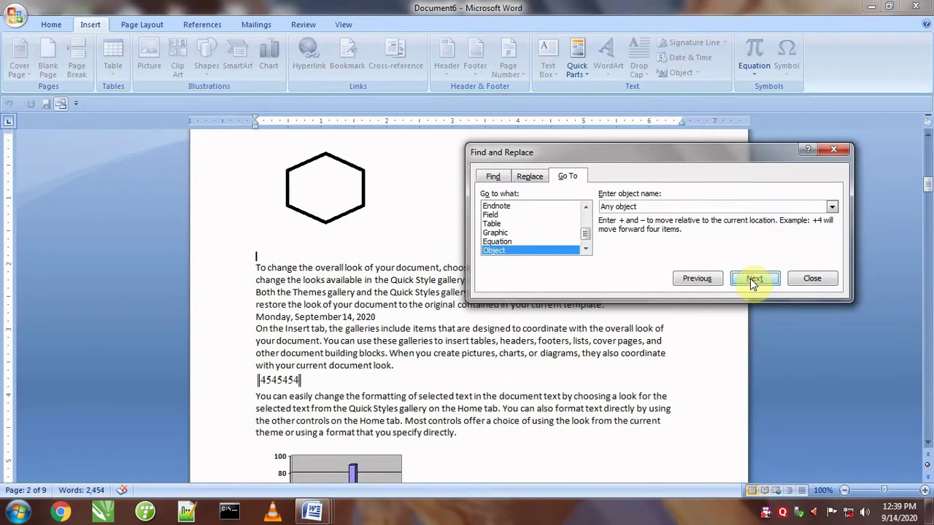
click(754, 281)
click(753, 282)
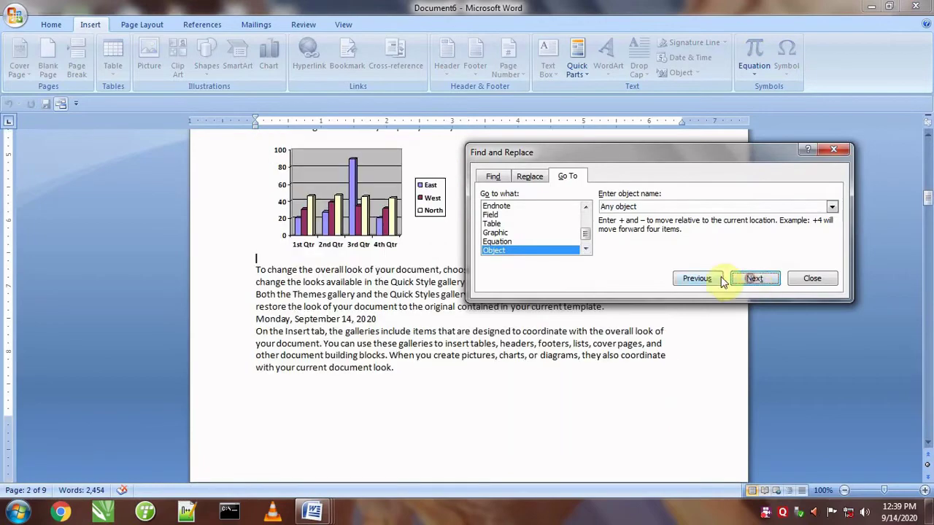
Use Go To to move back through the objects to page 1, and forward again to the 4545454 equation on page 2.
click(694, 281)
click(695, 281)
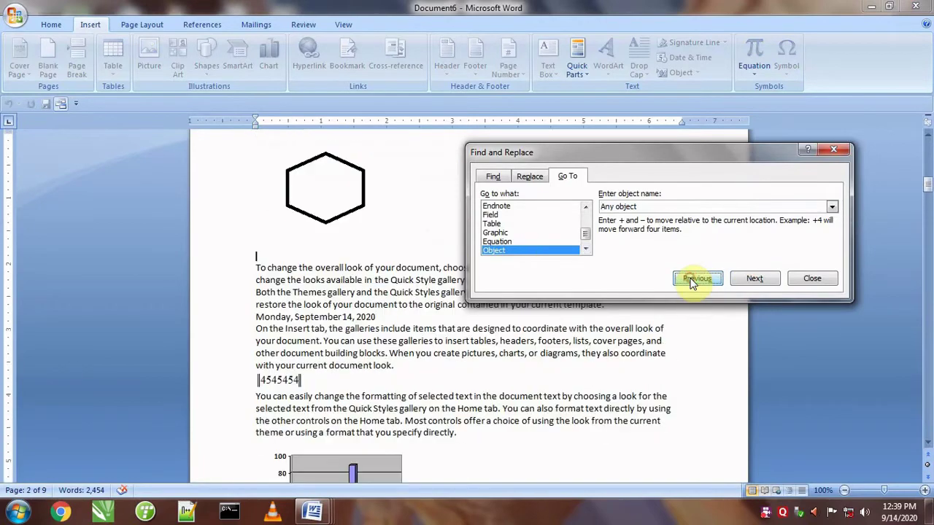
click(695, 281)
click(695, 281)
click(751, 278)
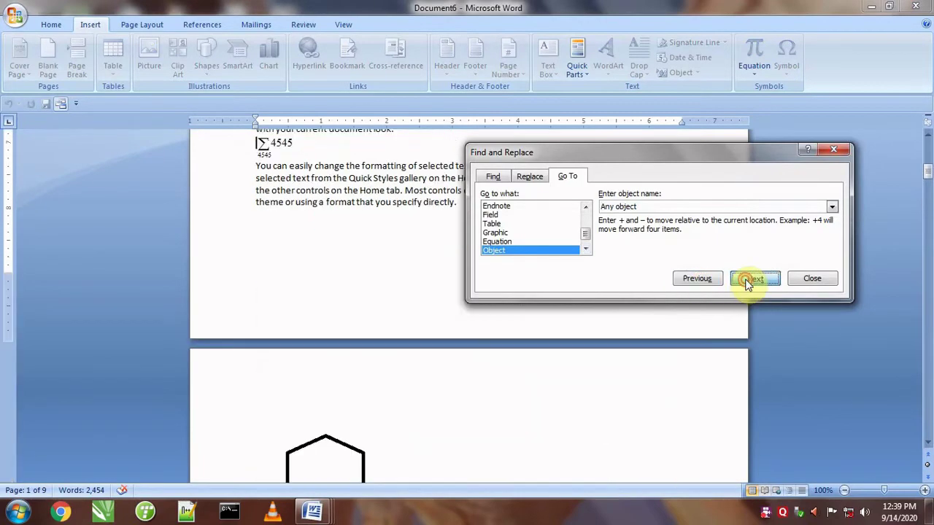
click(752, 279)
click(752, 279)
Set the Go To target to Heading and close the Find and Replace dialog.
click(585, 250)
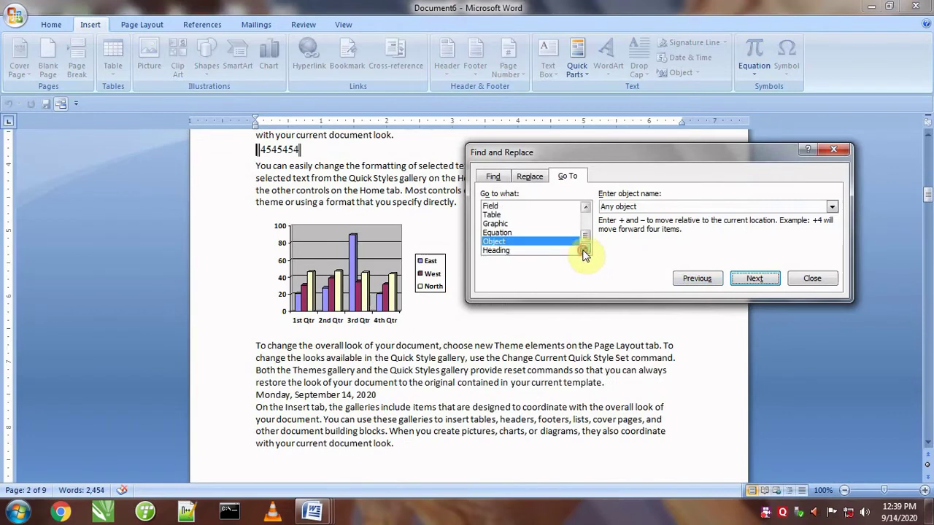
click(502, 252)
click(840, 152)
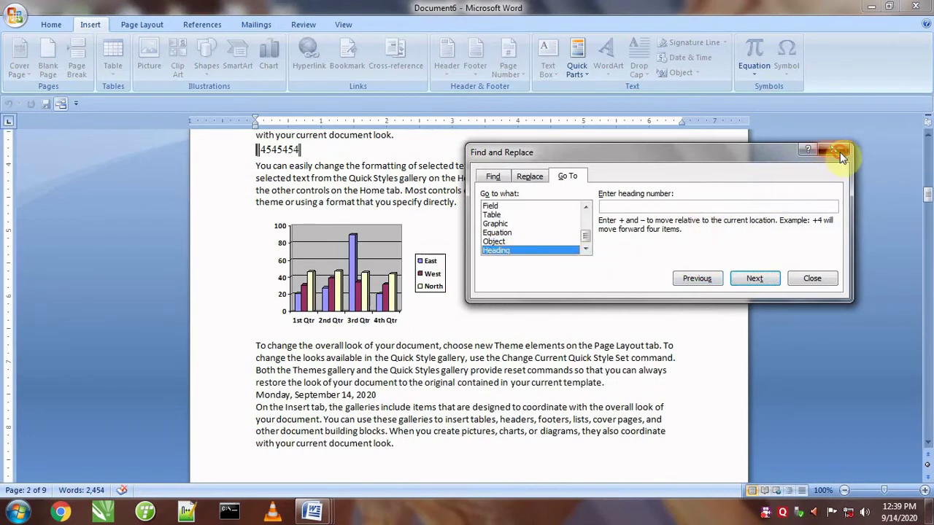
Create a new blank document, generate sample text with =rand(), and duplicate all of it to fill three pages.
key(ctrl+n)
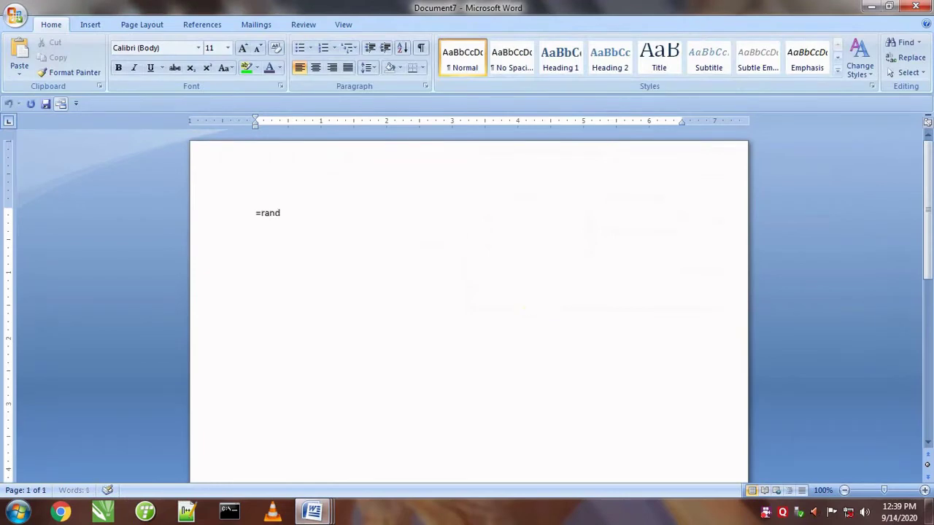
text(=rand())
key(Return)
key(ctrl+a)
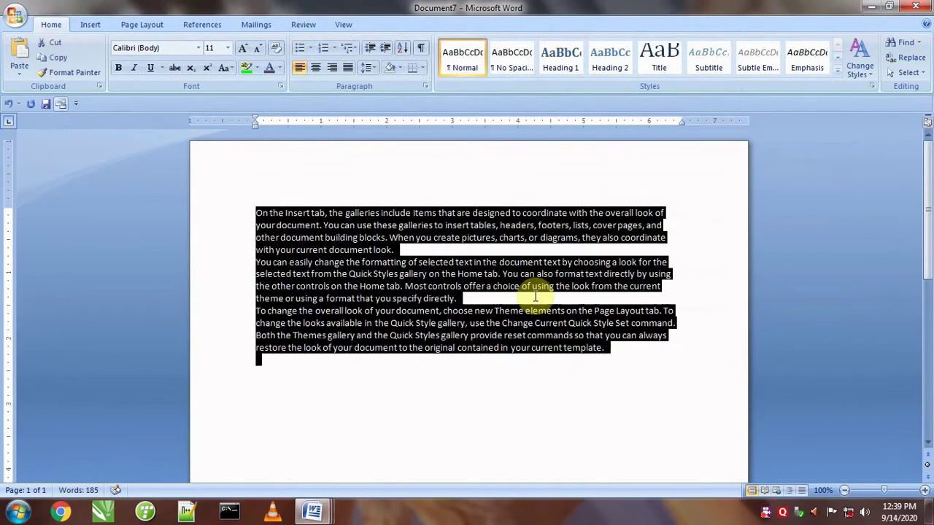
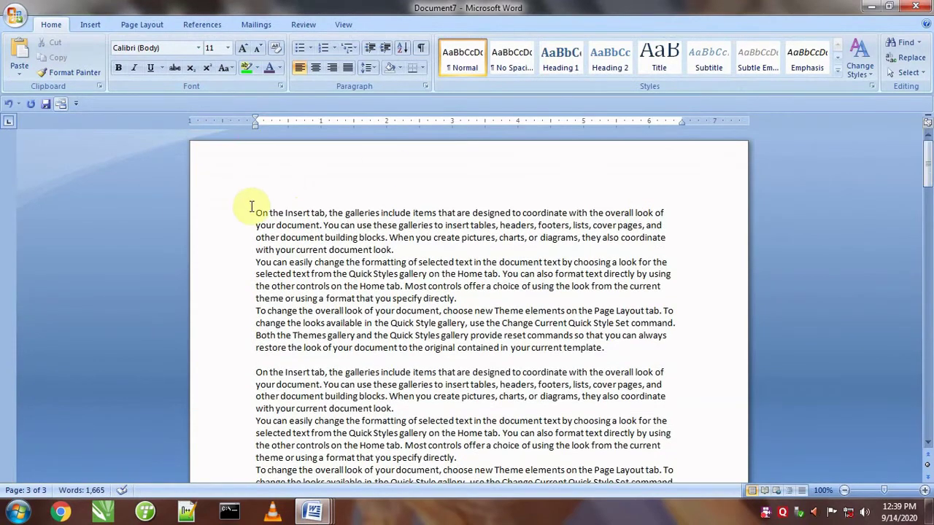
Add a "Chapter 1" line above the first paragraph and apply the Heading 1 style to it.
click(249, 212)
key(Return)
key(Up)
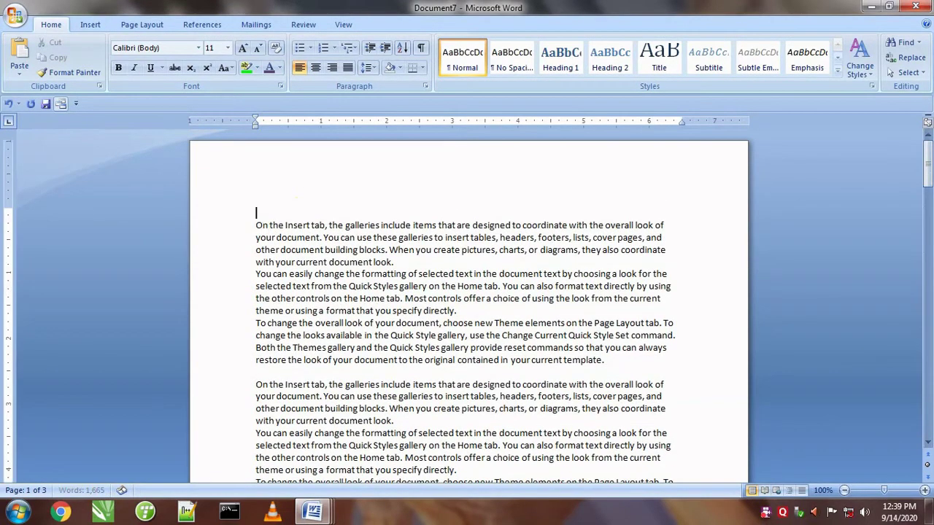
text(Chapter 1)
key(shift+Home)
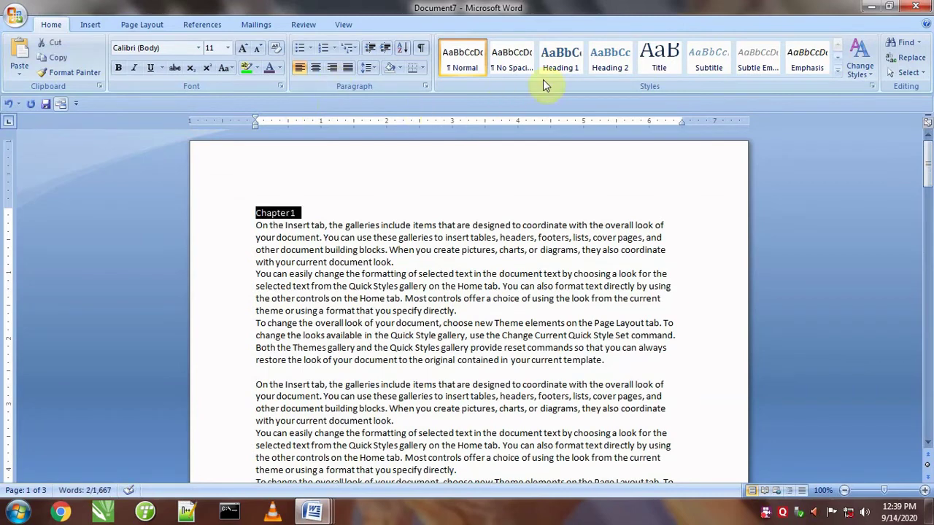
click(561, 58)
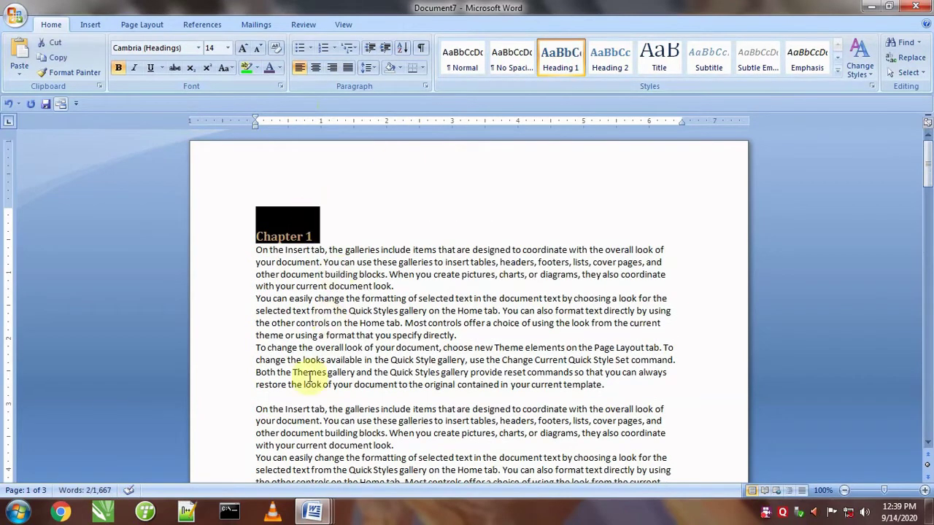
Copy the Chapter 1 heading to the blank line above the second text block and renumber it as Chapter 2.
key(ctrl+c)
click(281, 398)
key(ctrl+v)
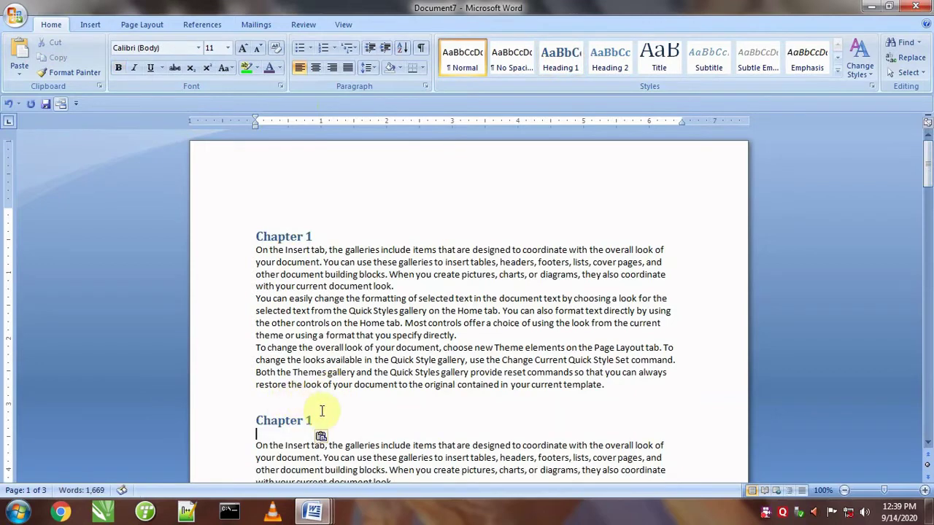
key(BackSpace)
key(BackSpace)
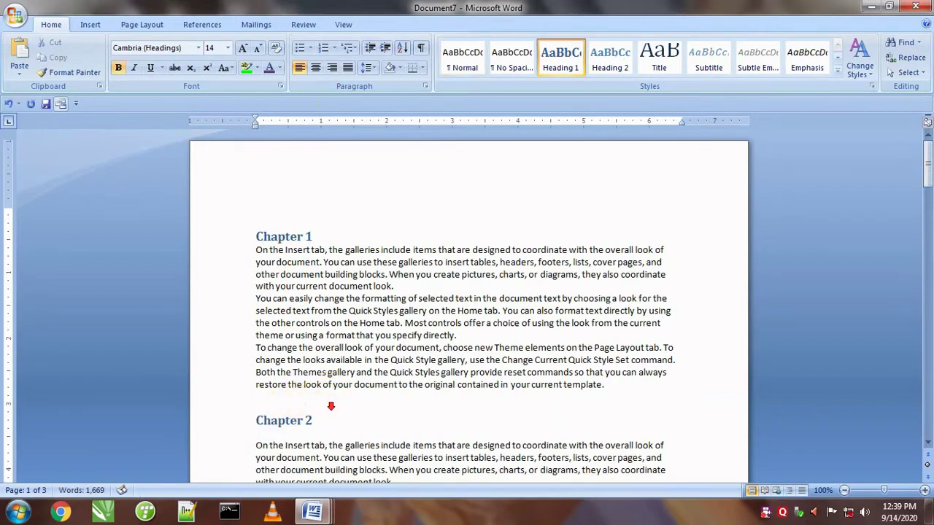
Paste the copied heading on the blank line below the Chapter 2 text and renumber it as Chapter 3.
scroll(331, 405, down, 5)
click(299, 398)
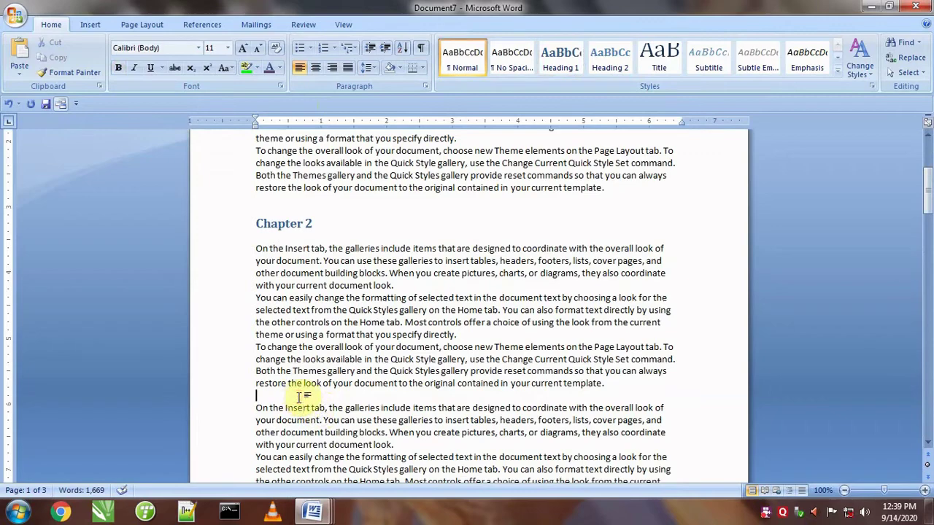
key(ctrl+v)
key(BackSpace)
key(BackSpace)
text(3)
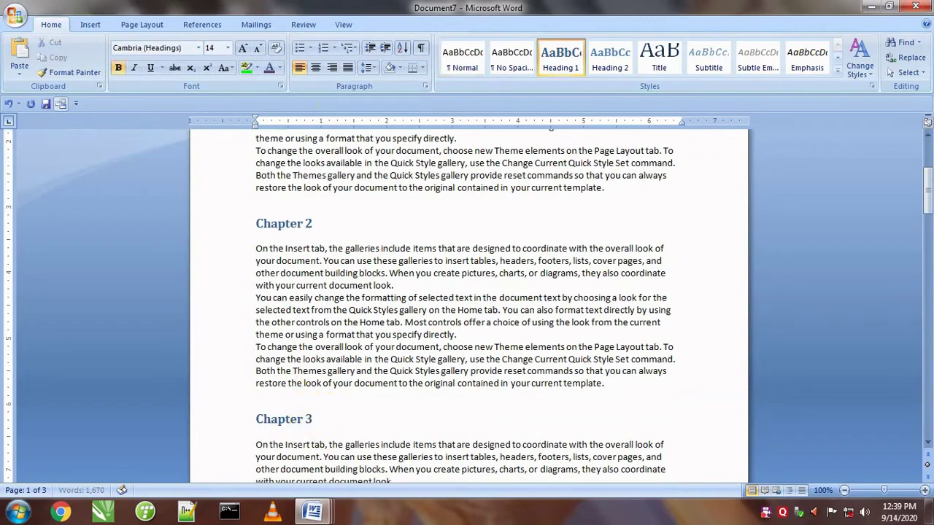
Paste the copied heading on the blank line after the first text block on page 2 and renumber it as Chapter 4.
scroll(303, 449, down, 14)
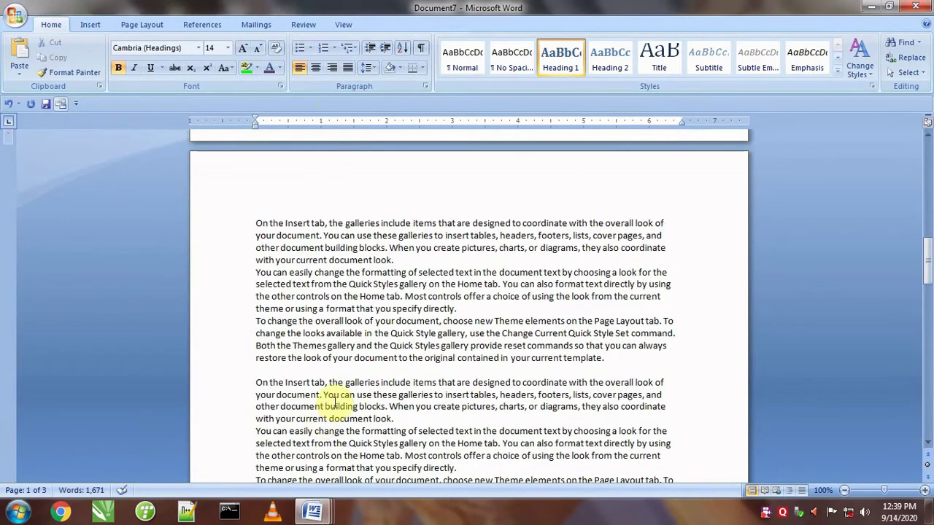
click(296, 369)
key(ctrl+v)
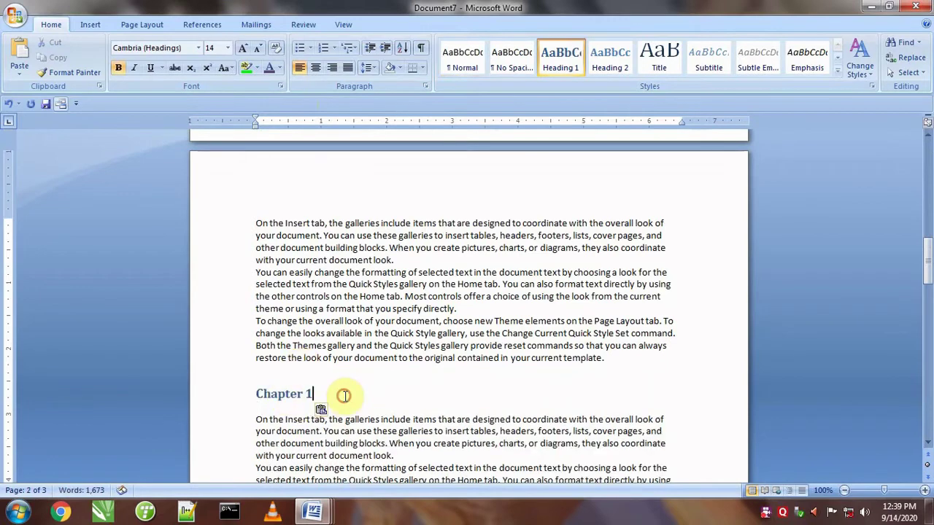
key(BackSpace)
text(4)
Paste the copied heading on the blank line below the Chapter 4 text and renumber it as Chapter 5.
scroll(344, 396, down, 6)
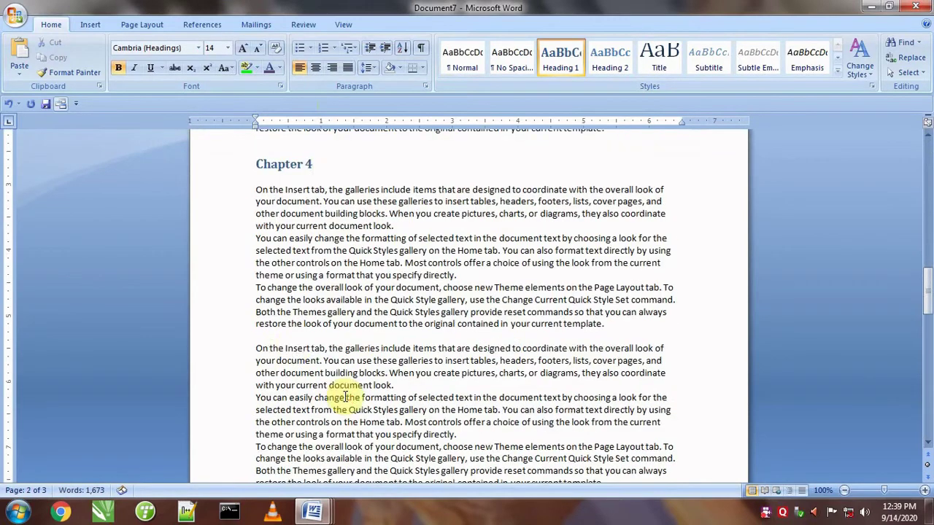
click(285, 334)
key(ctrl+v)
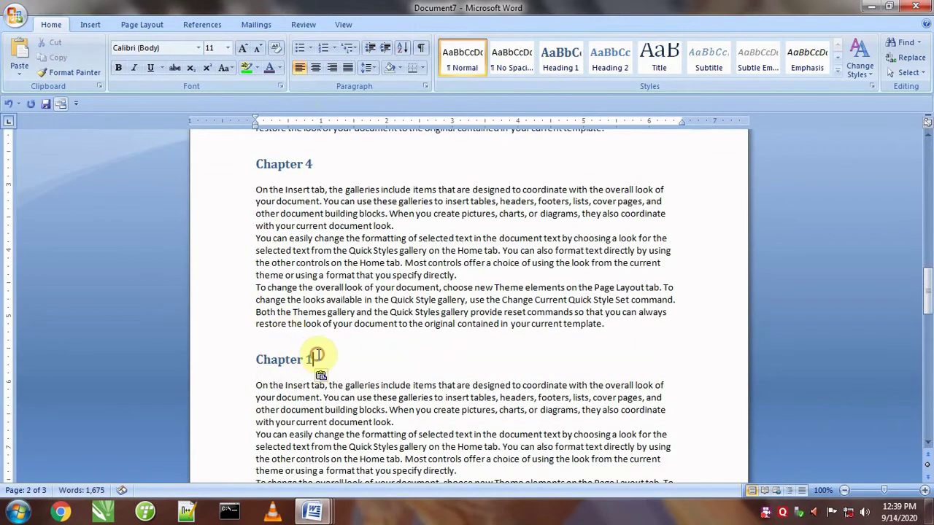
key(BackSpace)
text(5)
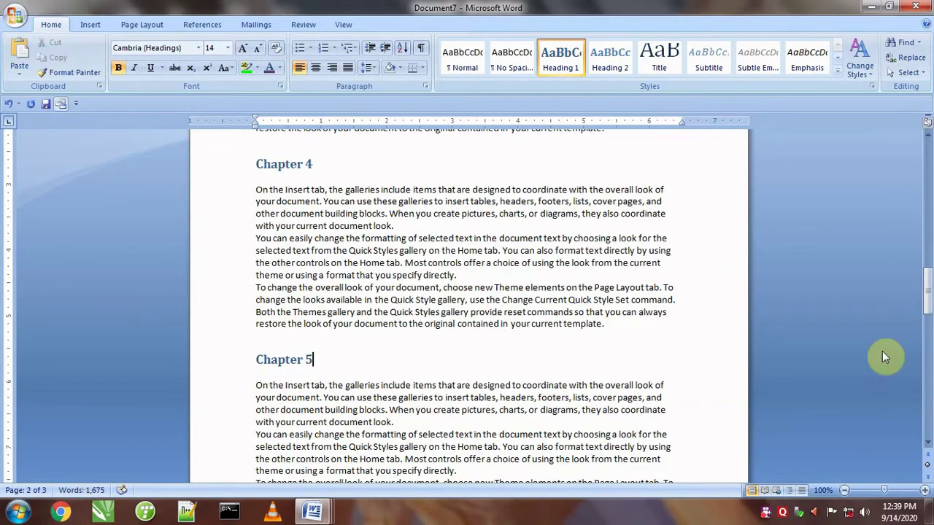
From the first paragraph under Chapter 1, step forward through the headings with Go To as far as Chapter 5.
drag(928, 278, 920, 136)
click(327, 262)
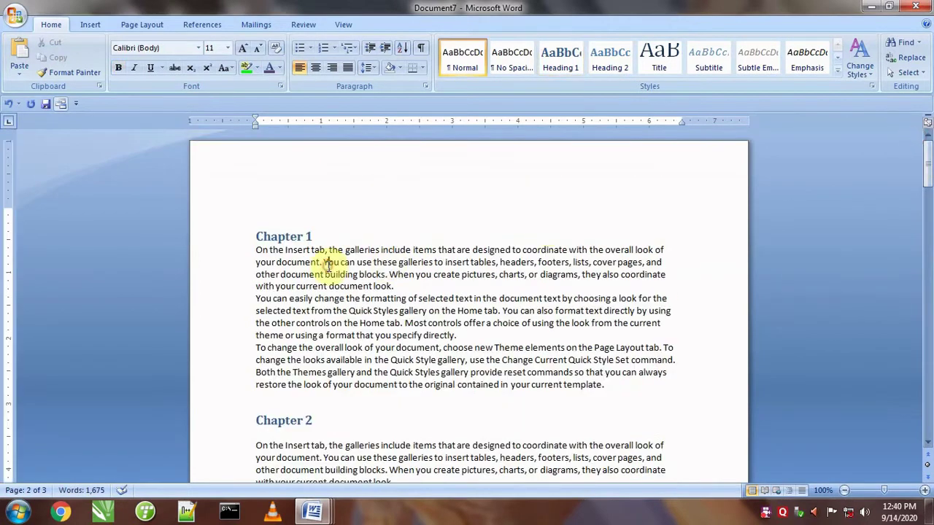
key(ctrl+g)
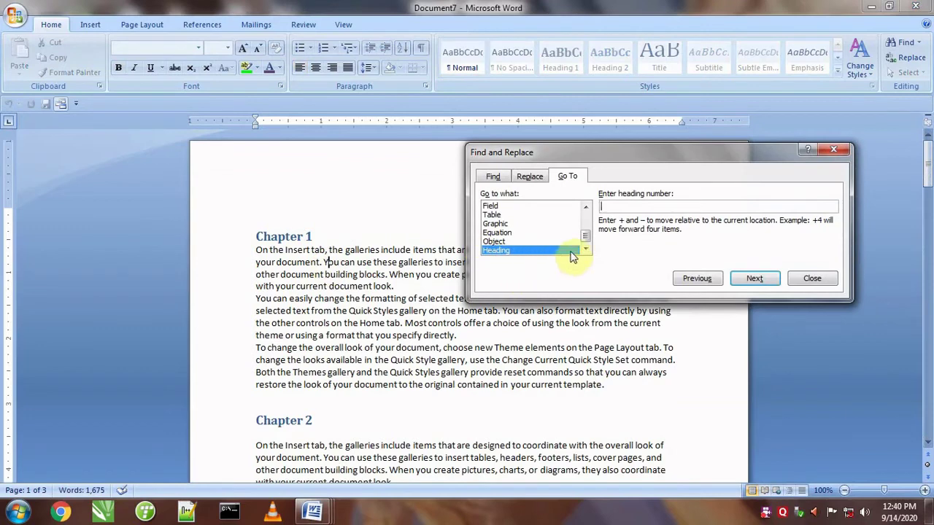
click(745, 281)
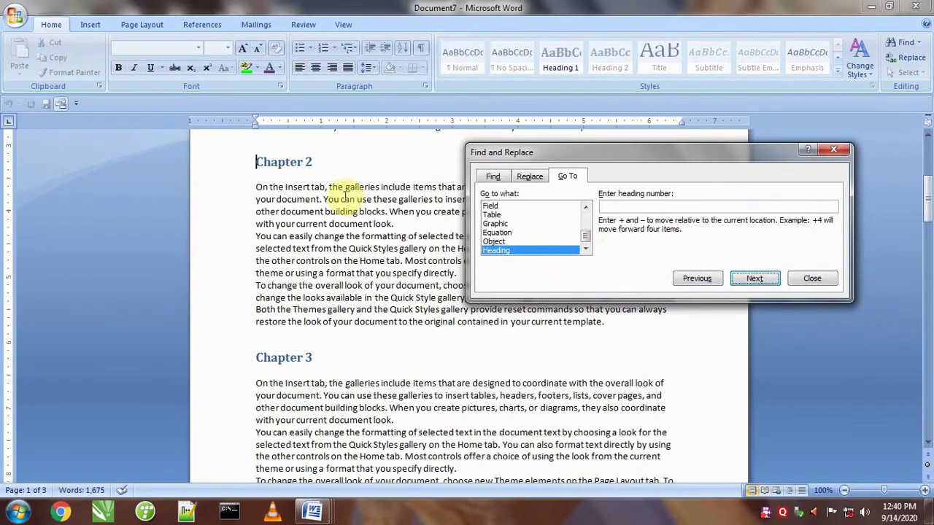
click(757, 283)
click(760, 283)
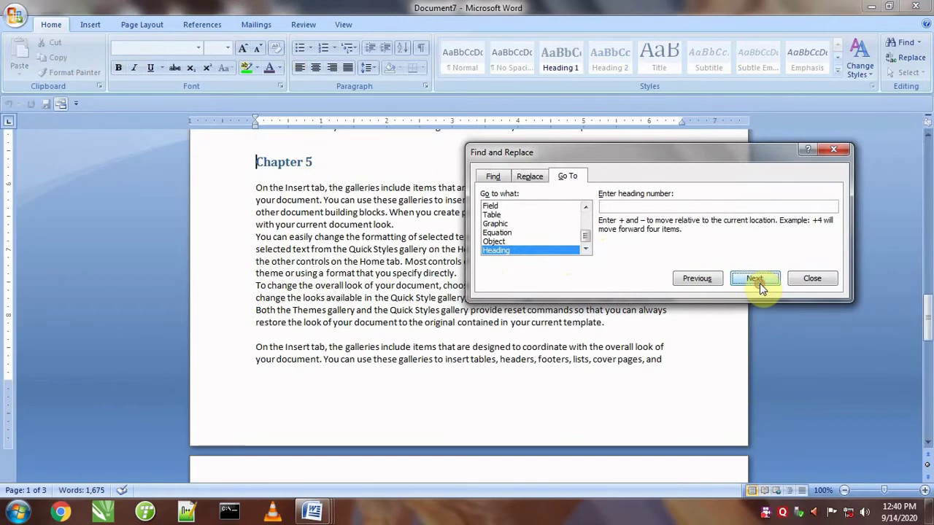
Step back through the headings with Go To from Chapter 5 to Chapter 1.
click(705, 281)
click(704, 281)
click(707, 281)
click(708, 282)
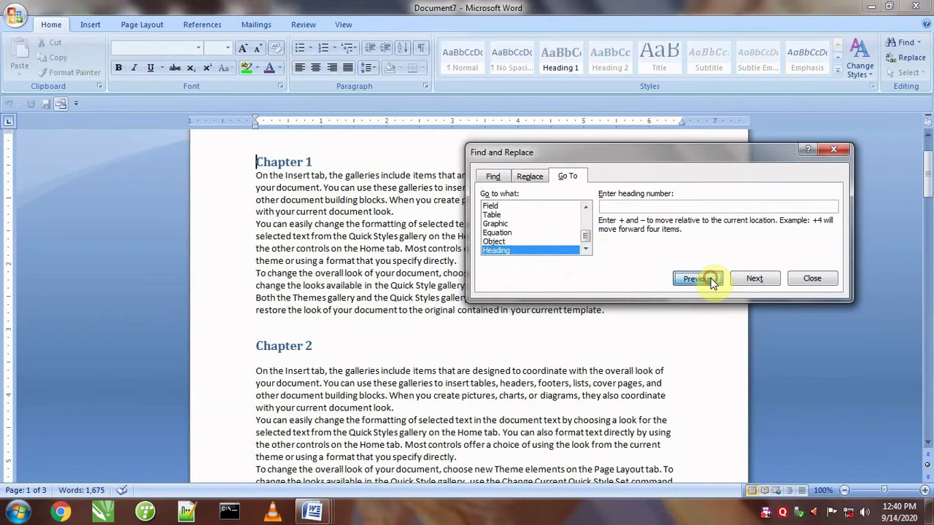
Step forward through the headings with Go To as far as Chapter 4, and return to Chapter 1.
click(753, 282)
click(751, 280)
click(749, 279)
click(711, 286)
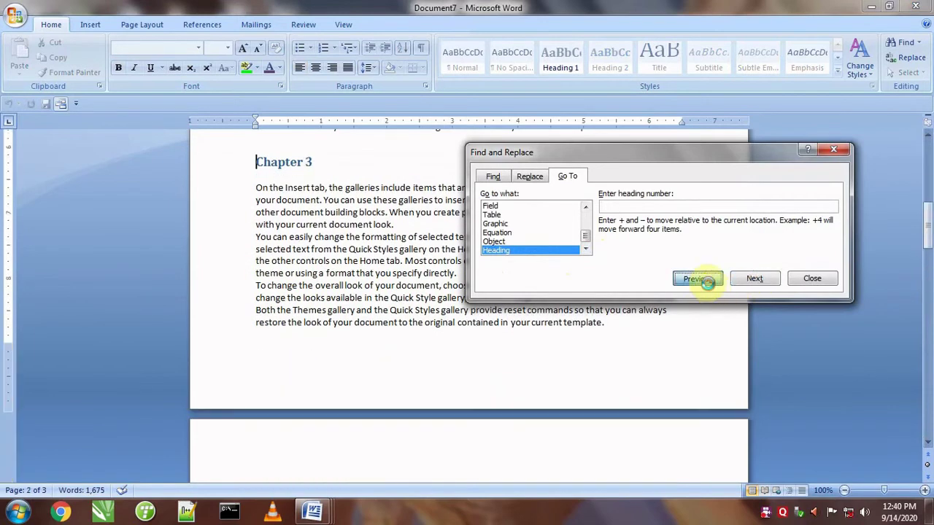
click(711, 286)
click(711, 286)
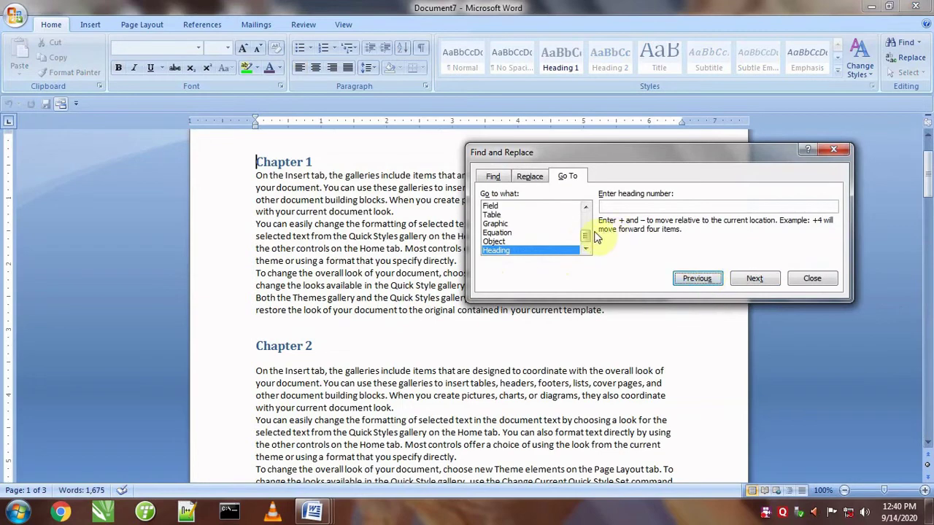
Review the Go To target list, close the dialog, and place the cursor in the third paragraph under Chapter 1.
scroll(588, 237, up, 3)
scroll(586, 232, down, 3)
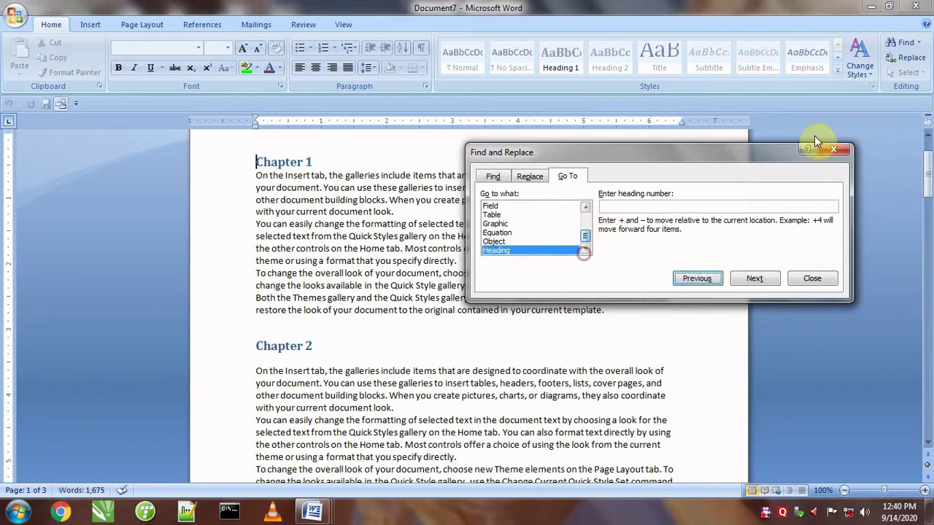
click(834, 149)
click(363, 277)
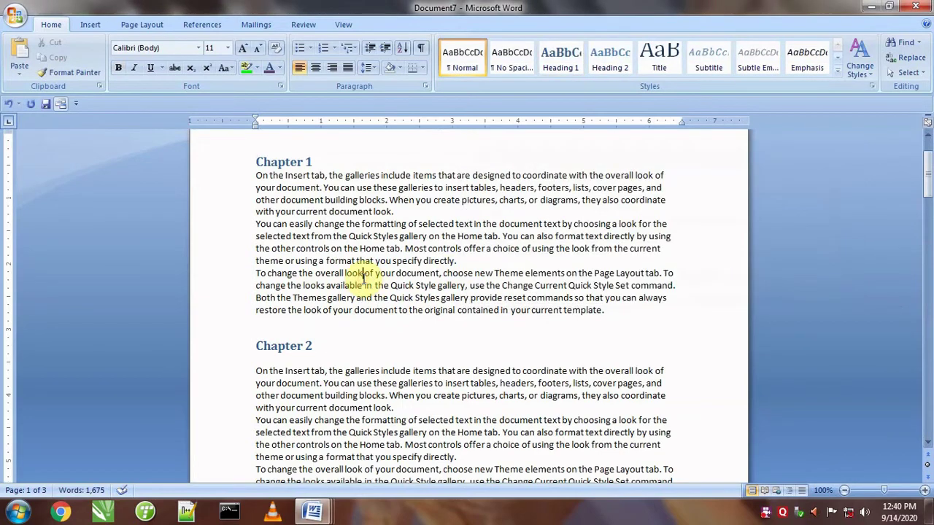